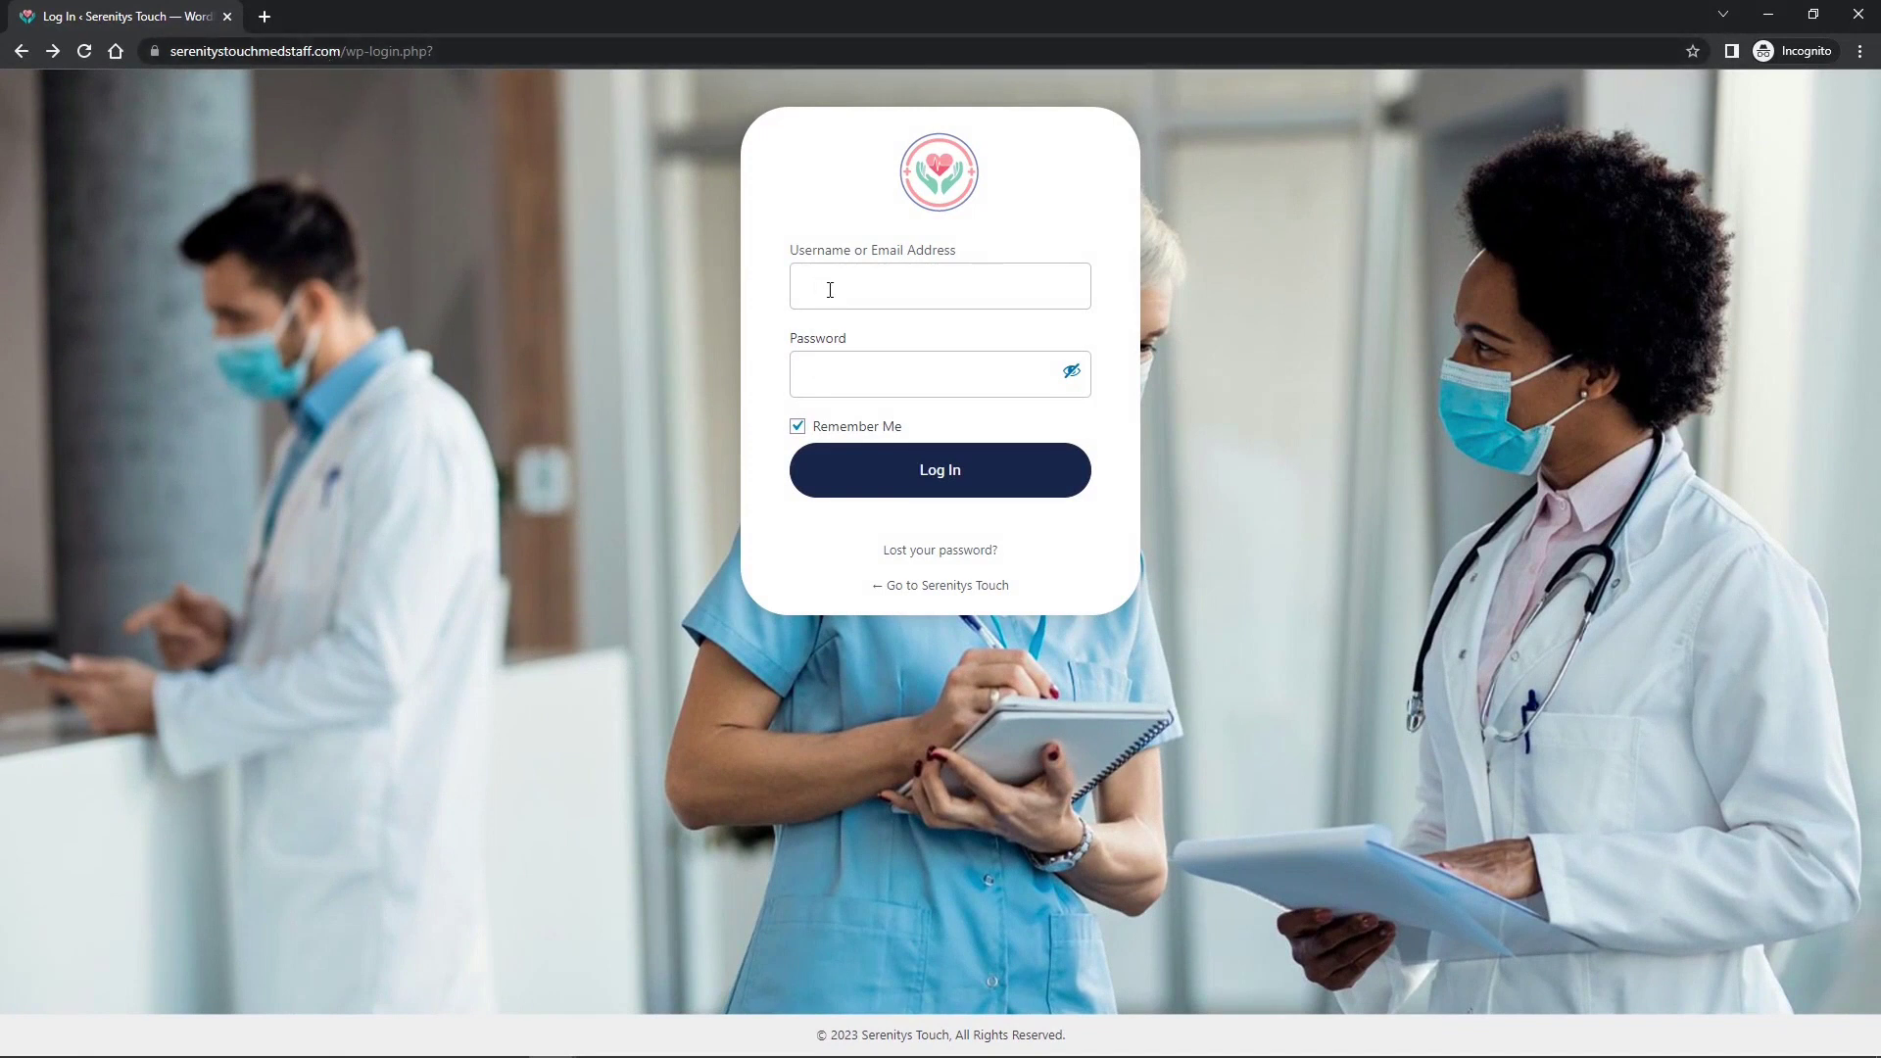
# Step: Log in to the WordPress site with the account's username and password
pyautogui.write('Nadine')
pyautogui.click(832, 359)
pyautogui.click(953, 485)
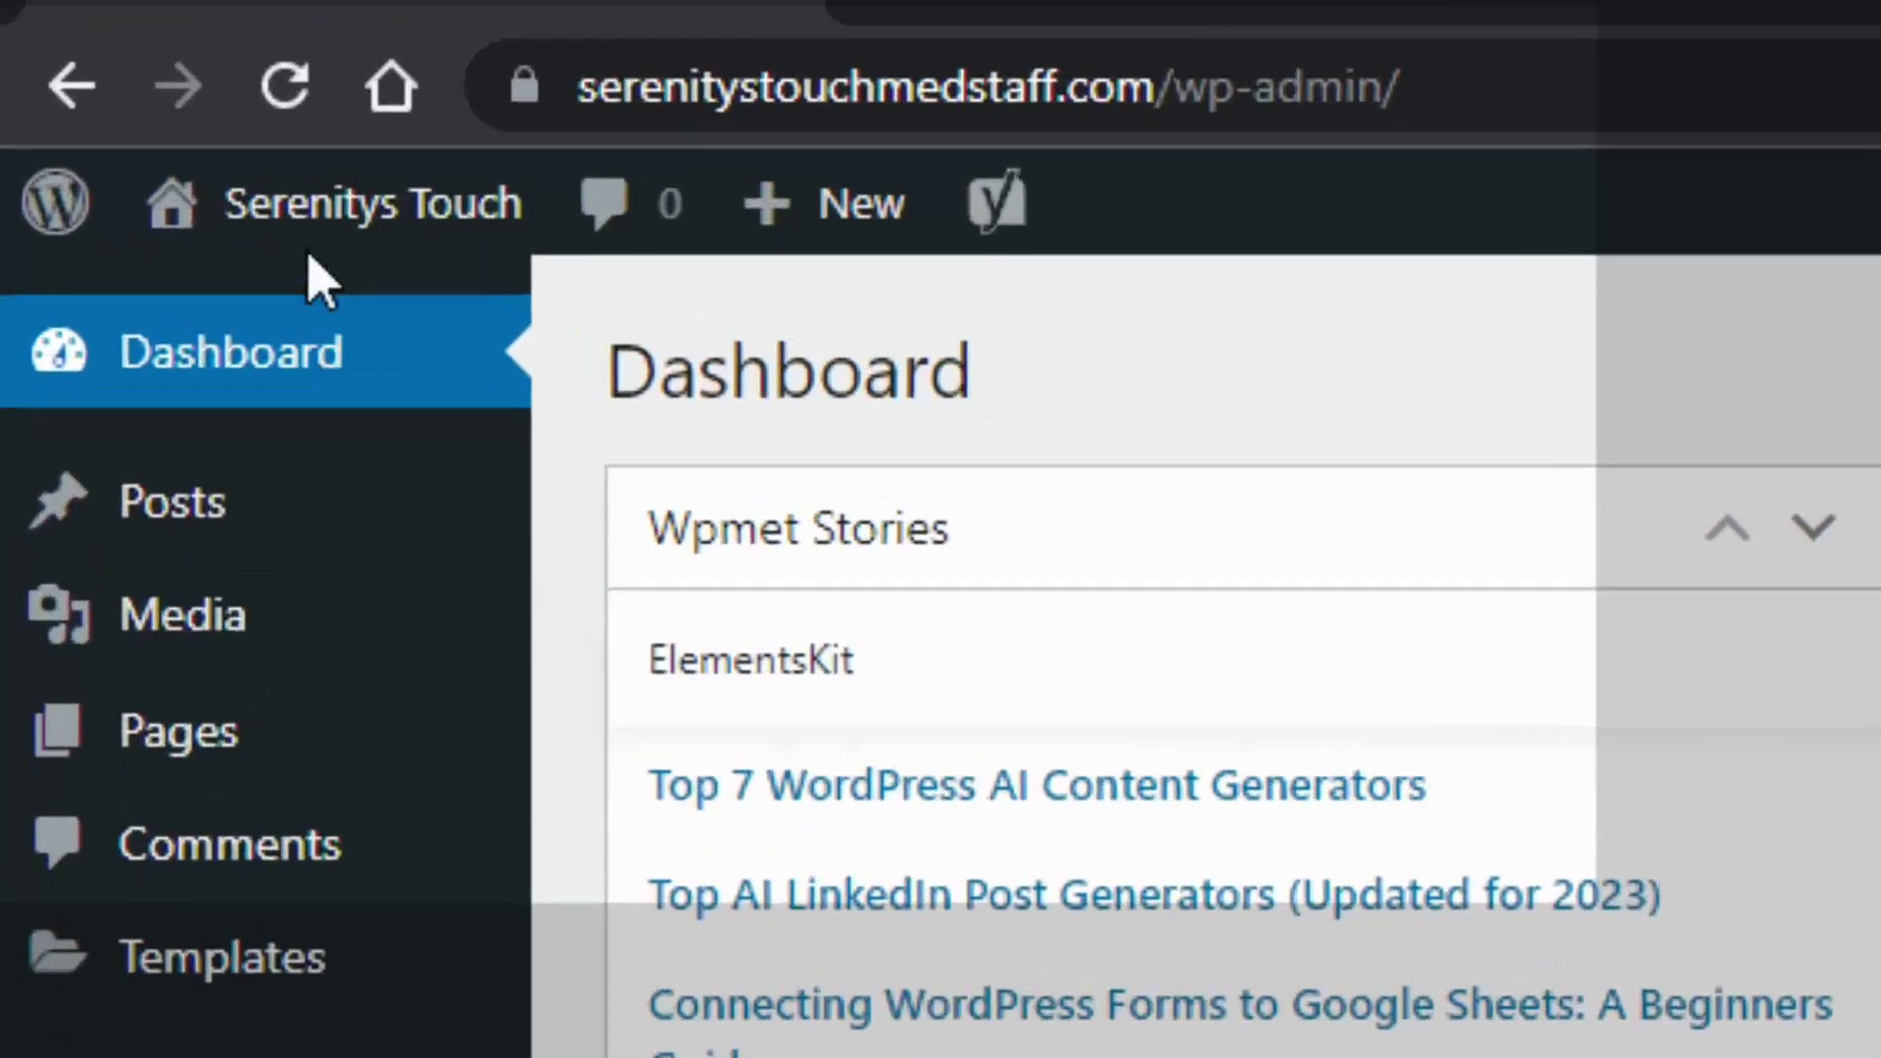
# Step: Visit the live Serenitys Touch site from the dashboard and turn on notes mode for the home page
pyautogui.moveTo(86, 88)
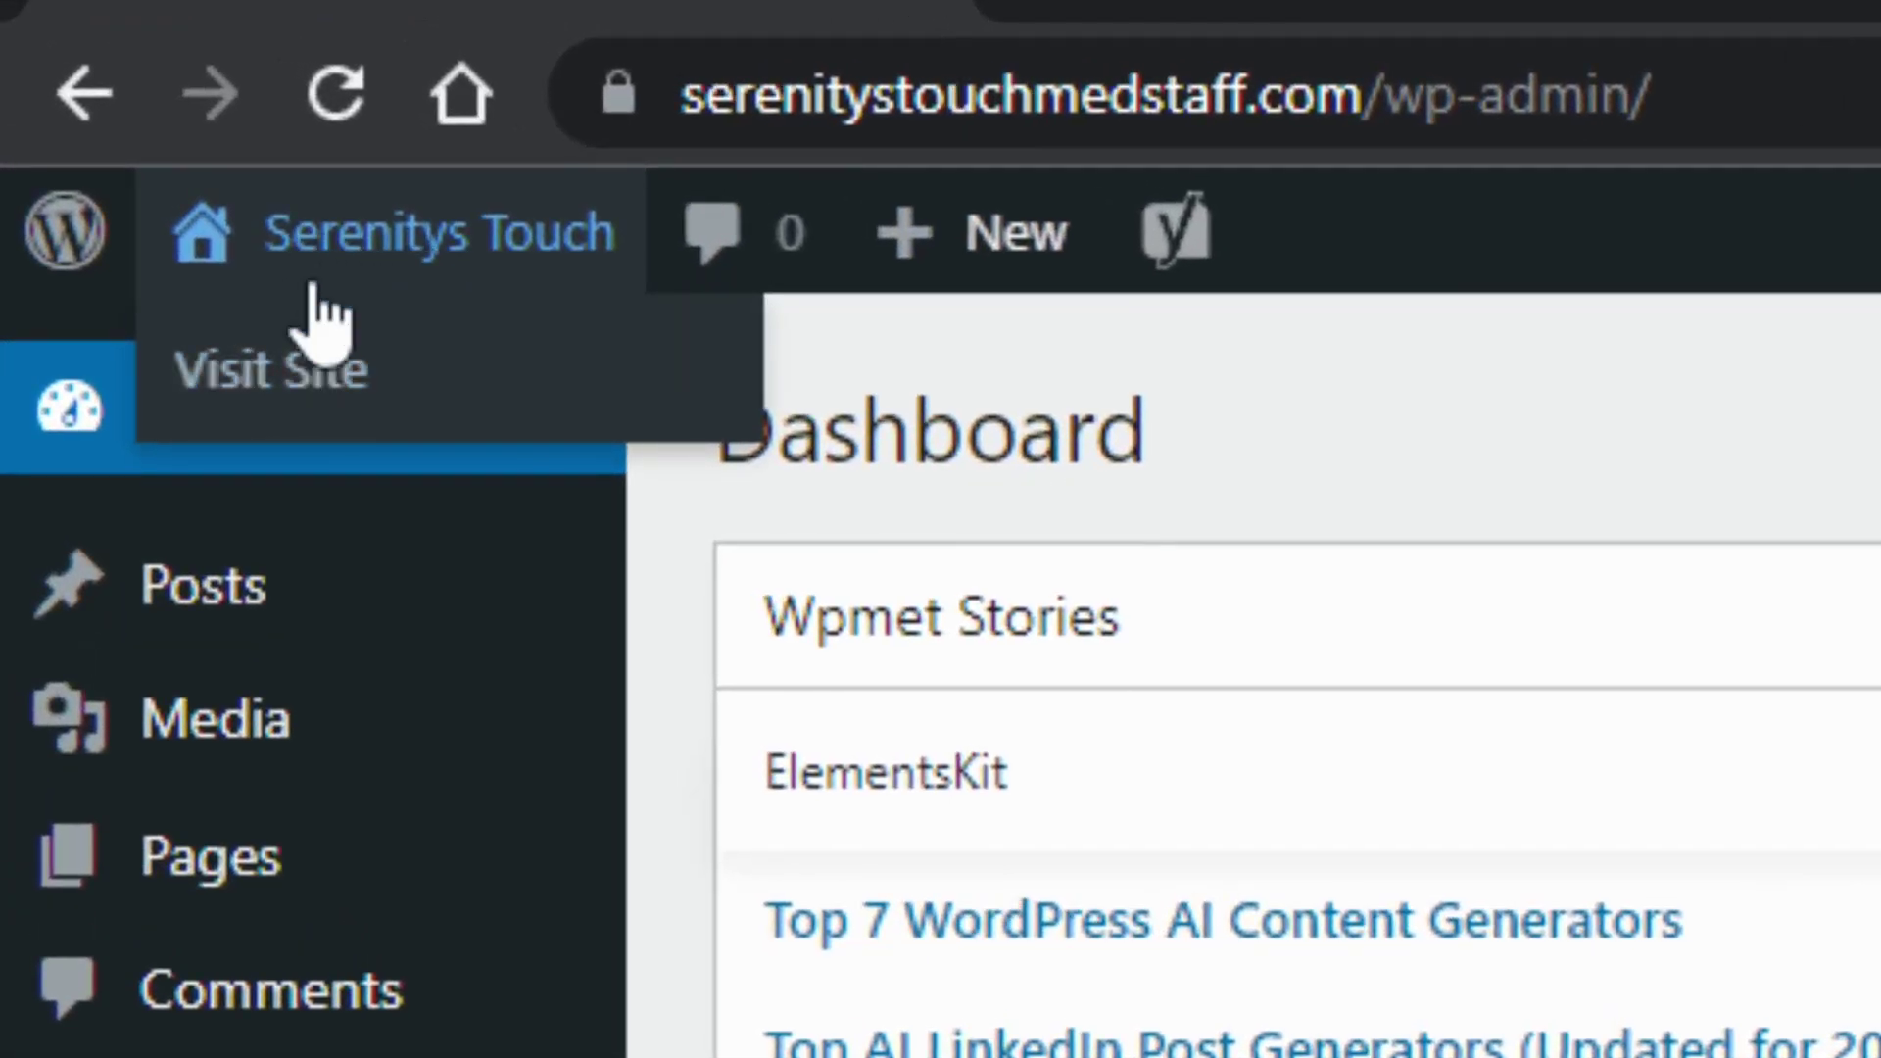
pyautogui.click(306, 243)
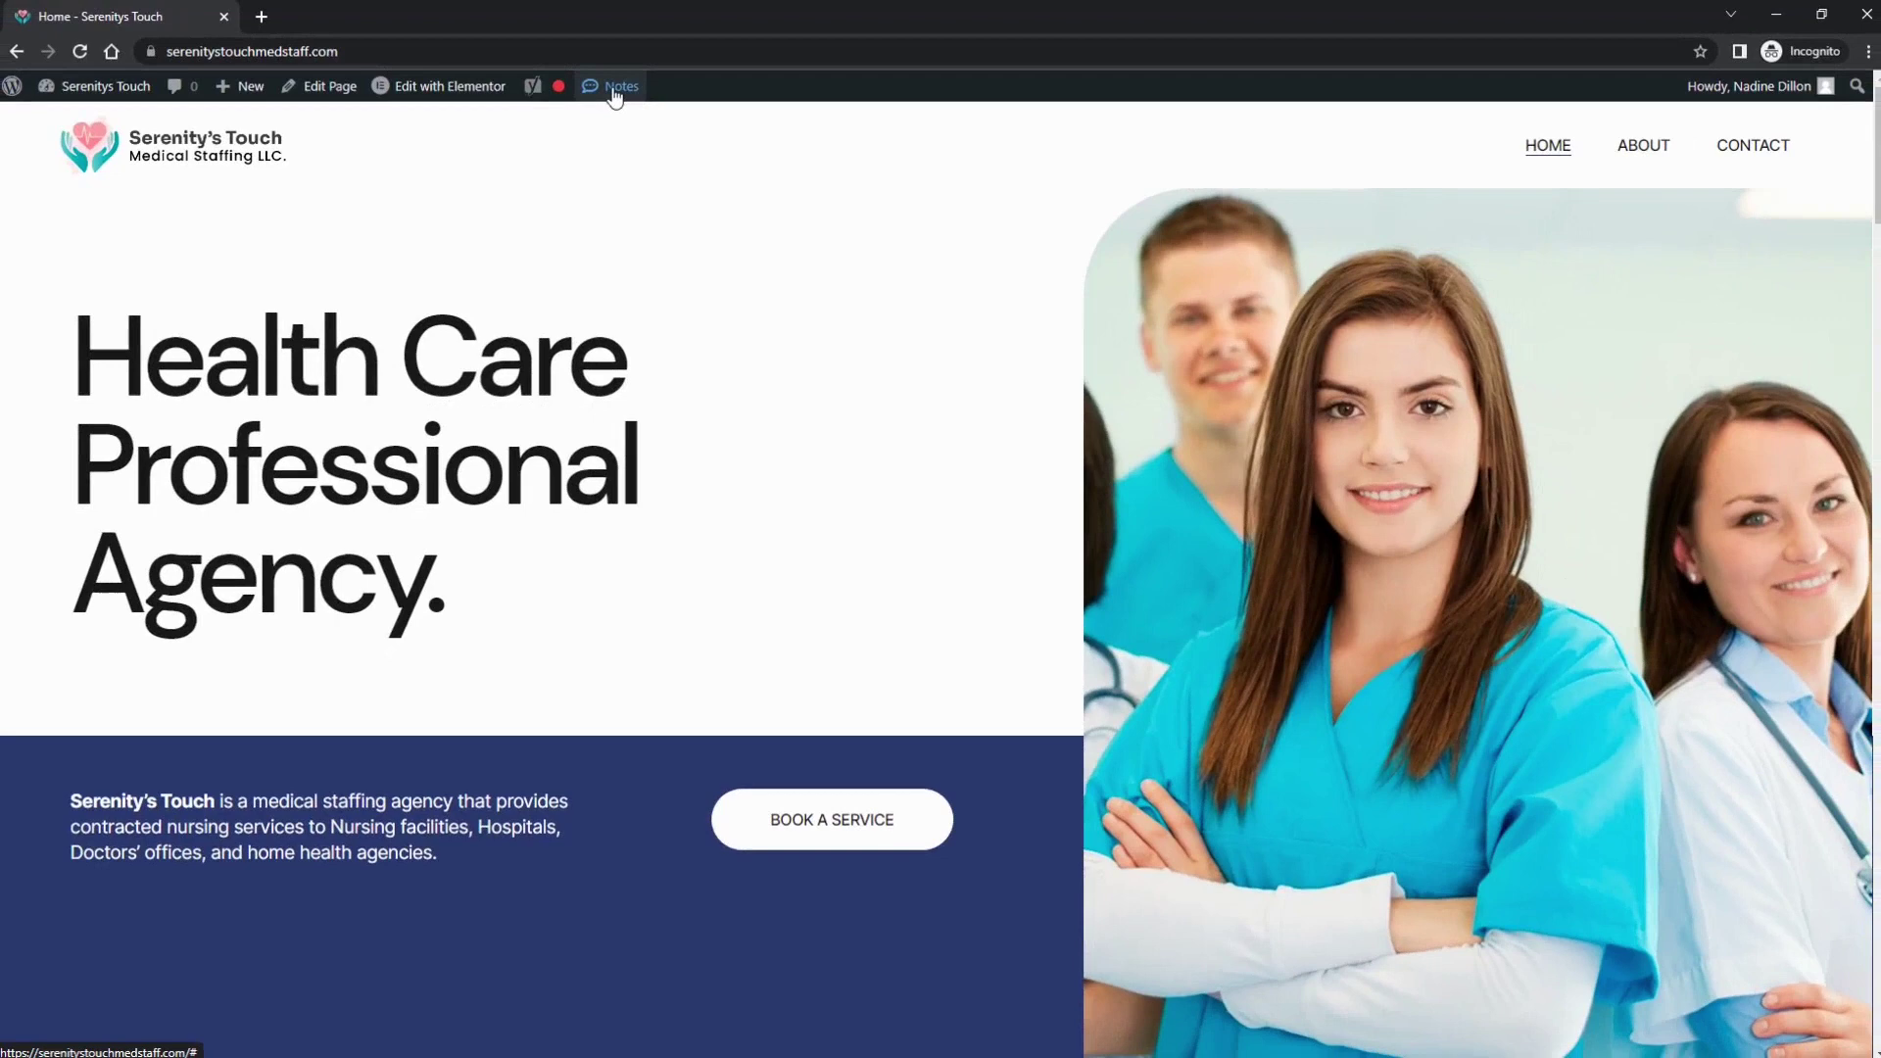
pyautogui.click(311, 168)
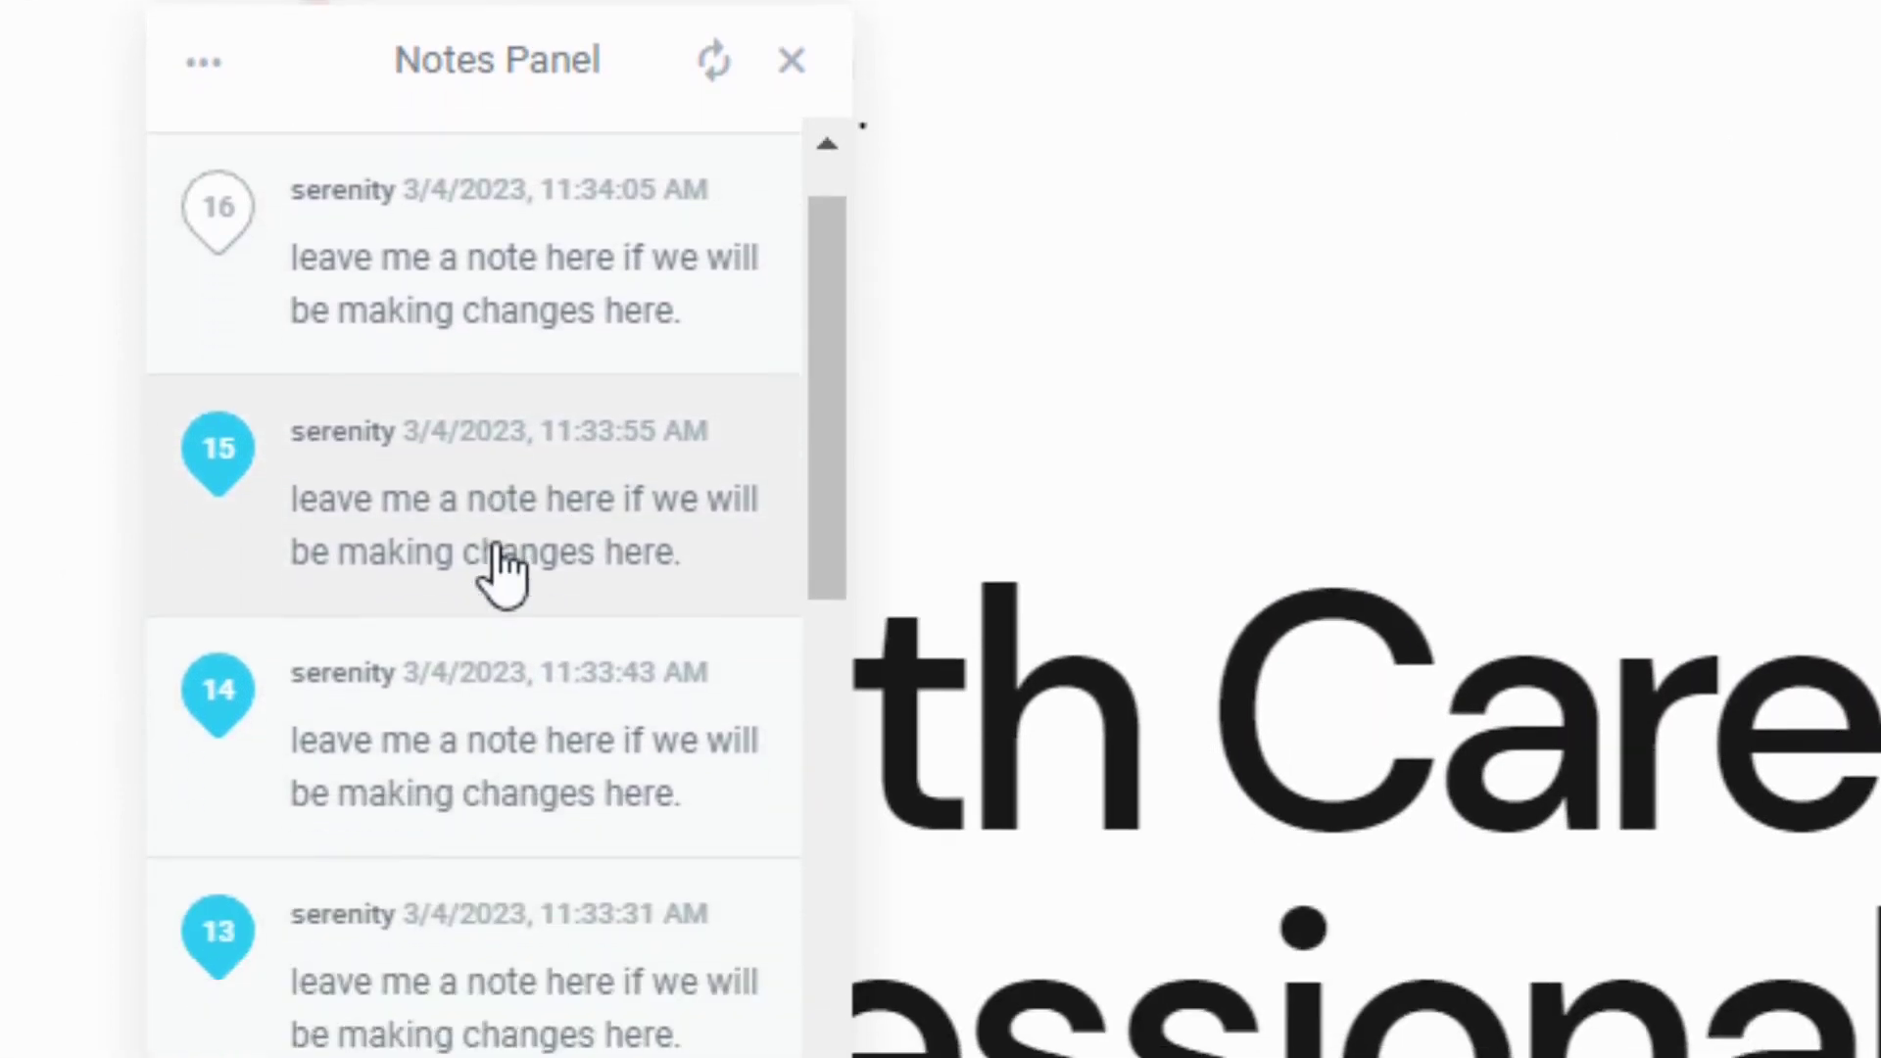
# Step: Look through the list of notes and the note markers placed down the home page
pyautogui.scroll(-6, 504, 570)
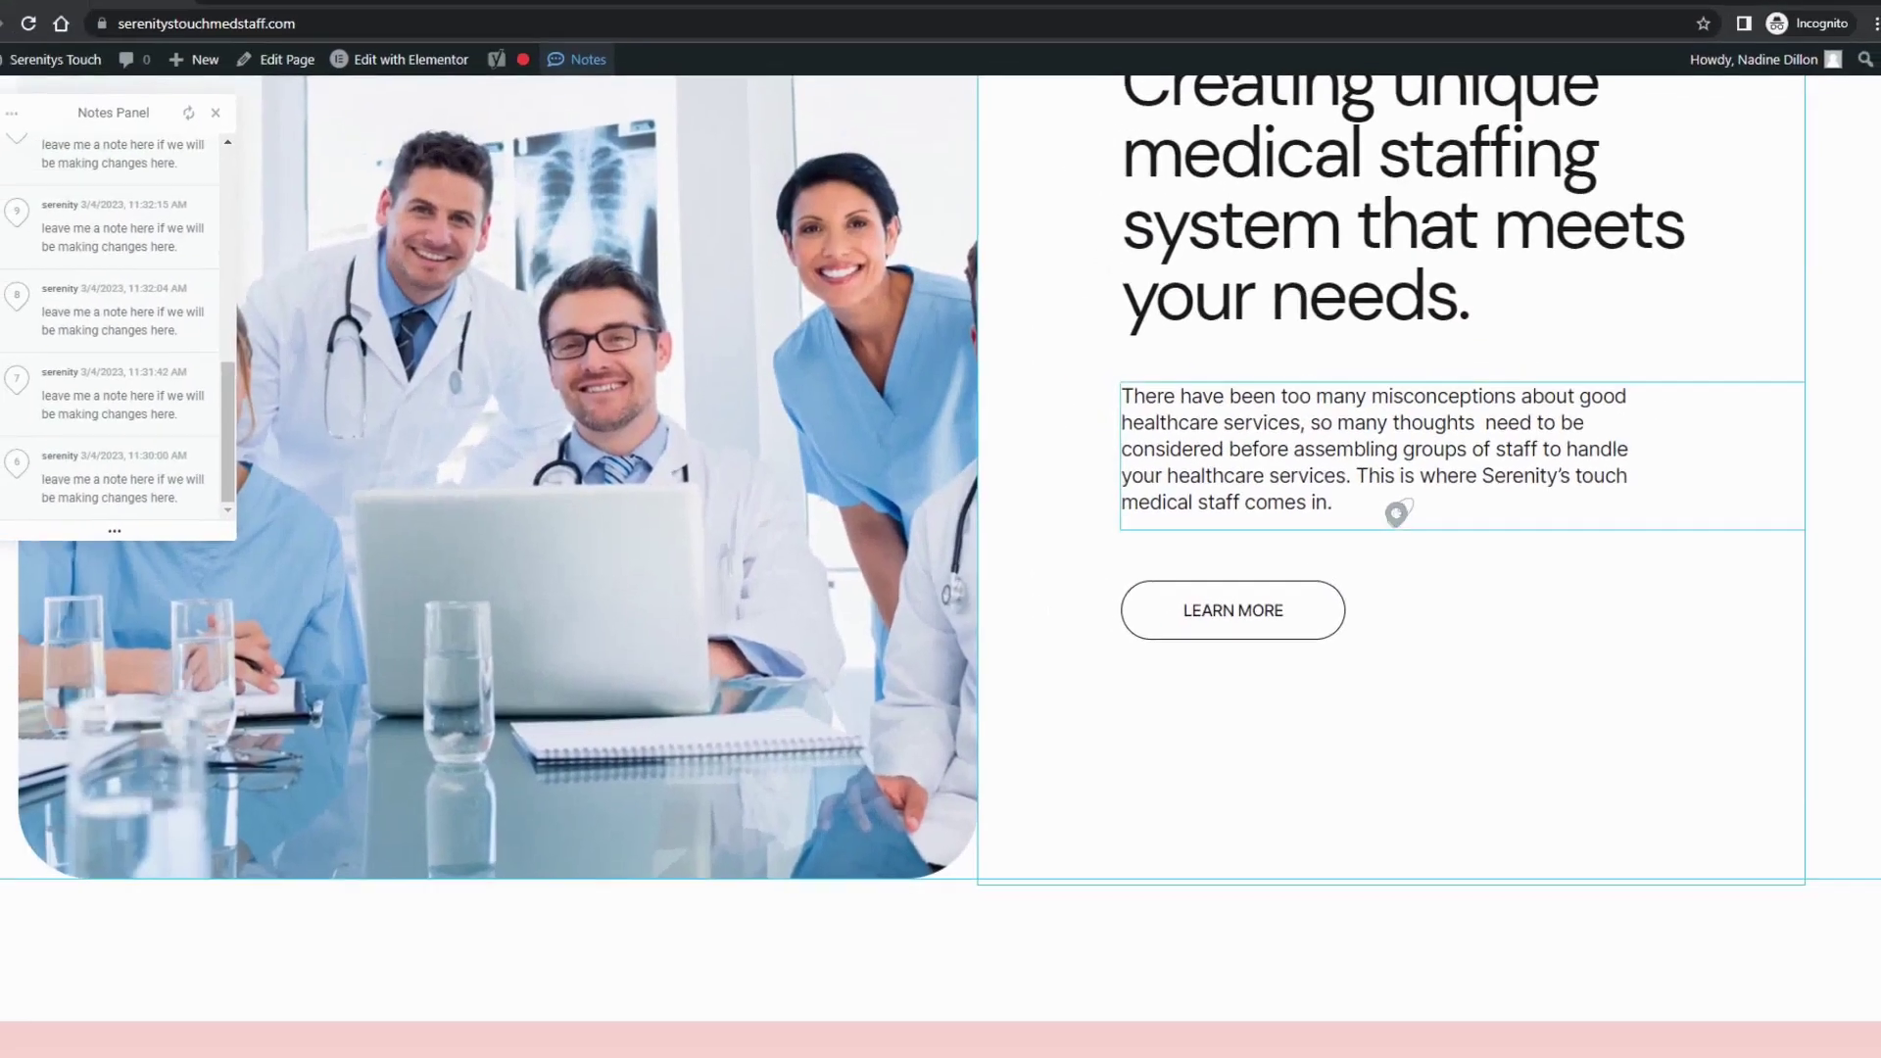
pyautogui.scroll(-4, 1093, 586)
pyautogui.scroll(-2, 1093, 586)
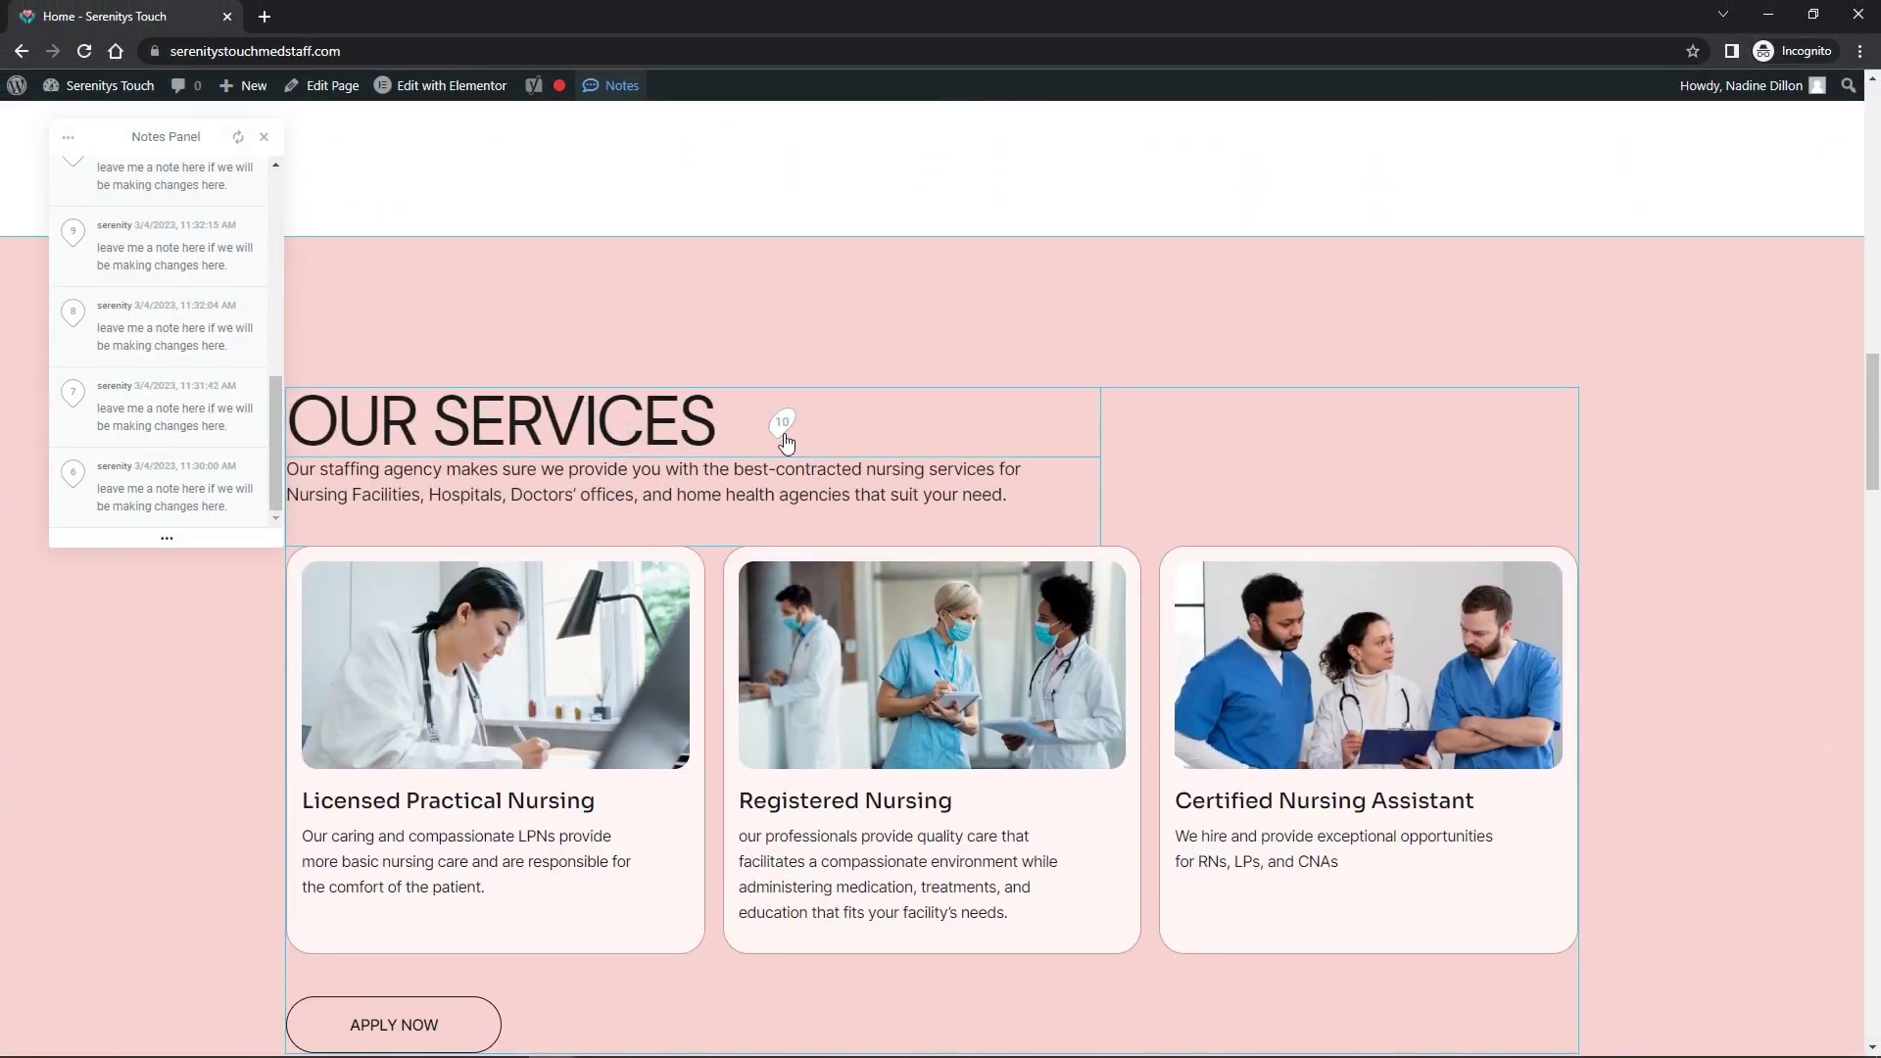
pyautogui.scroll(-7, 842, 446)
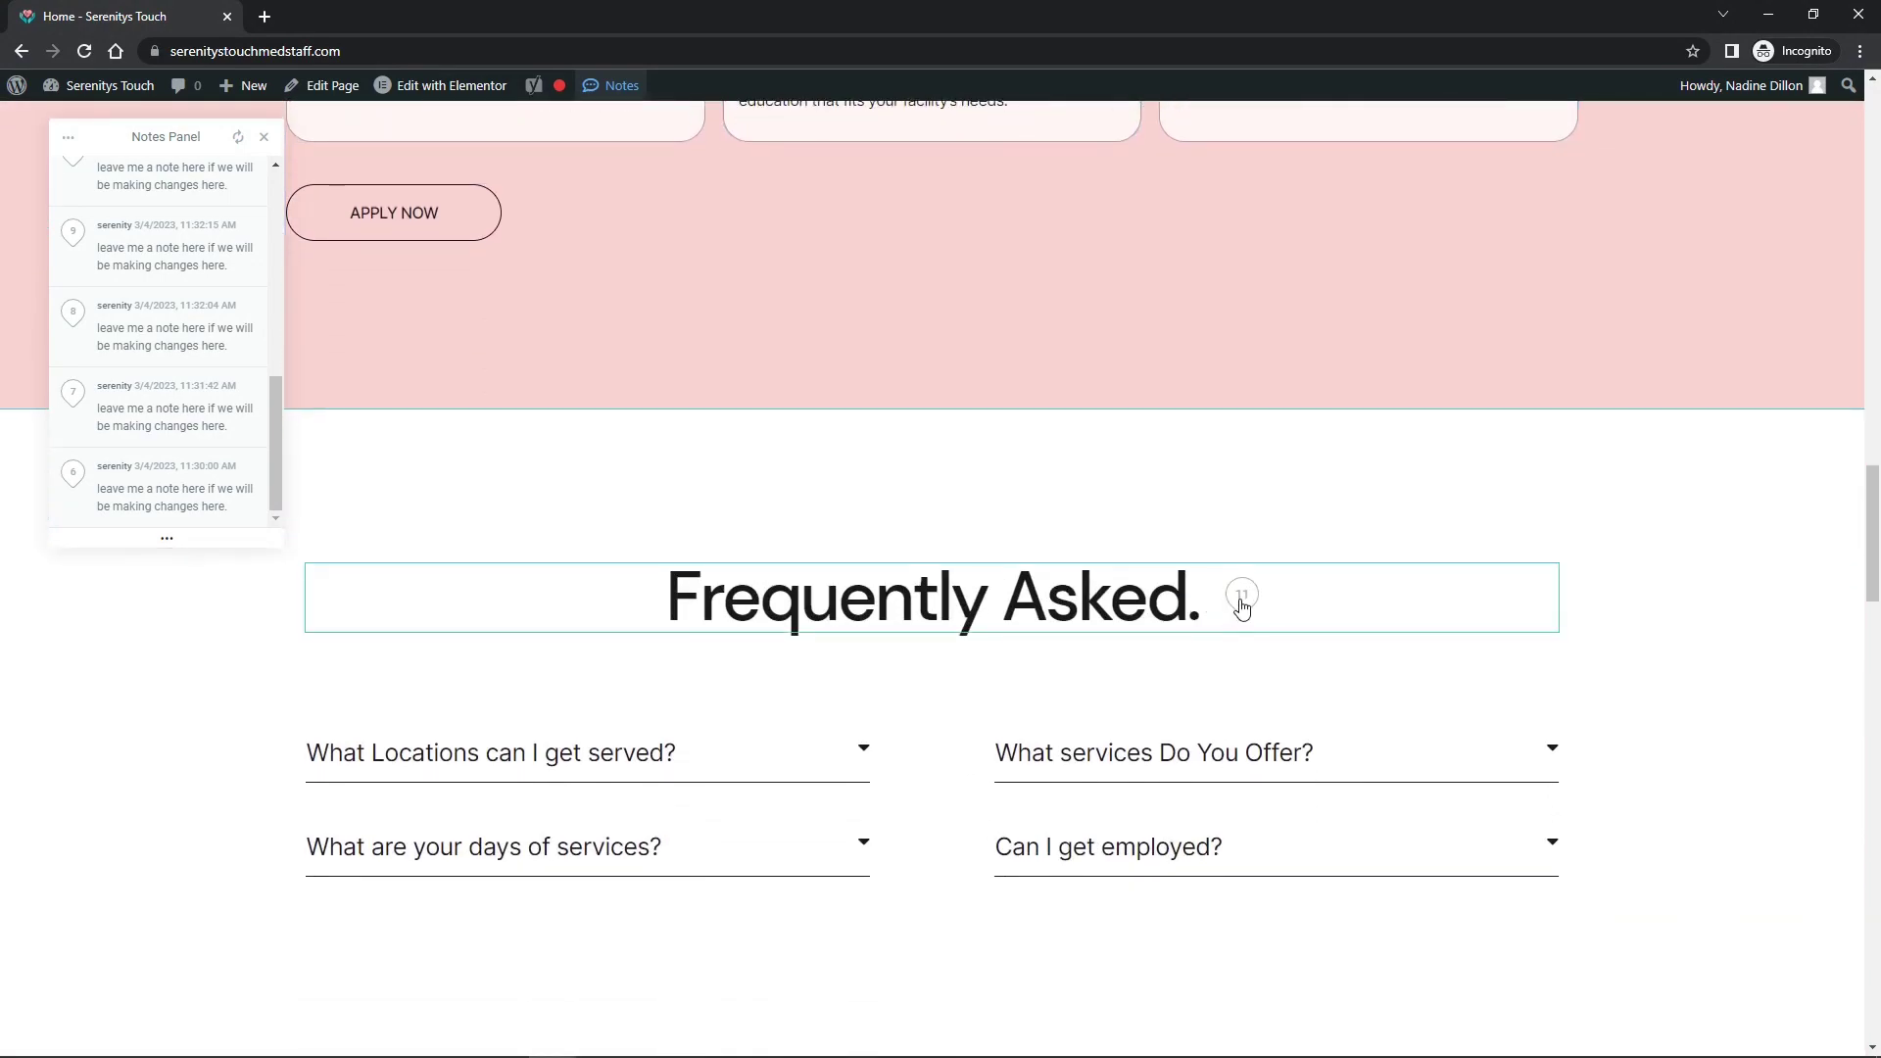
pyautogui.scroll(2, 1255, 584)
pyautogui.scroll(10, 1255, 584)
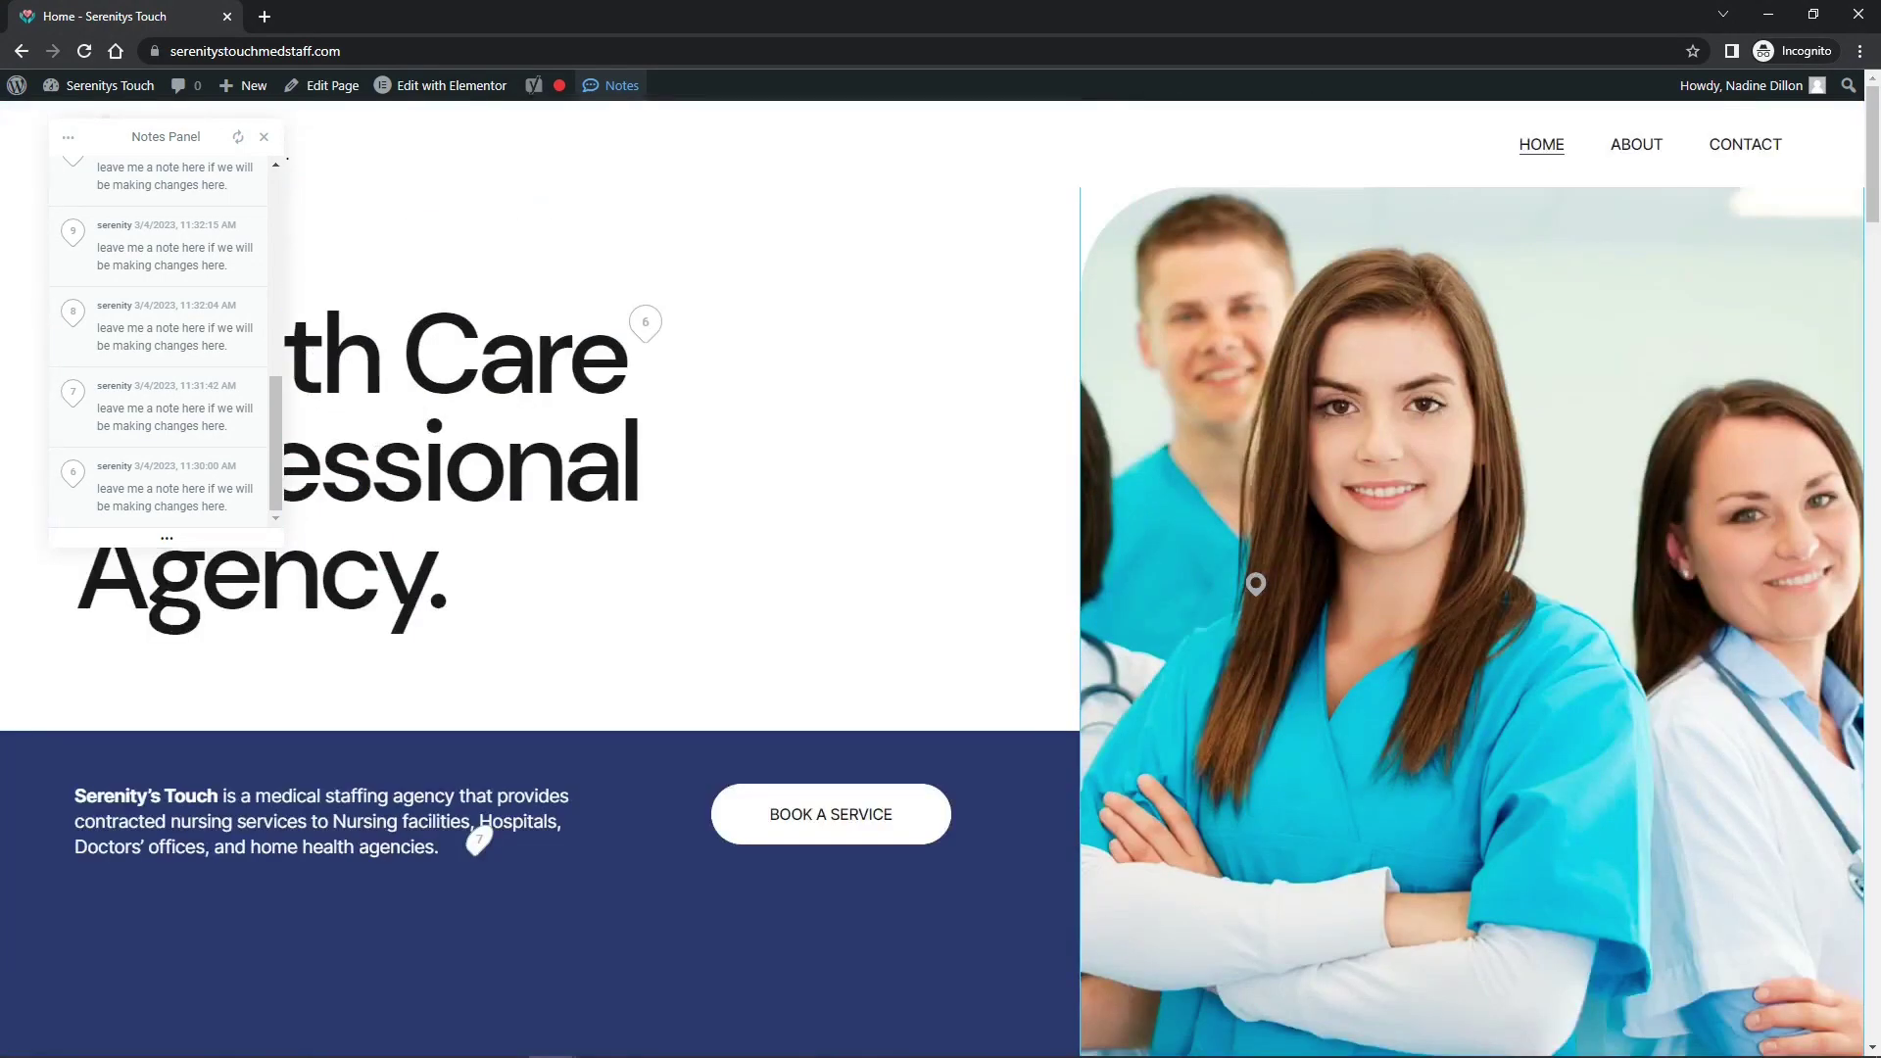
# Step: Open note 6 beside the Health Care Professional Agency heading and post the reply "hero sectiion"
pyautogui.click(643, 329)
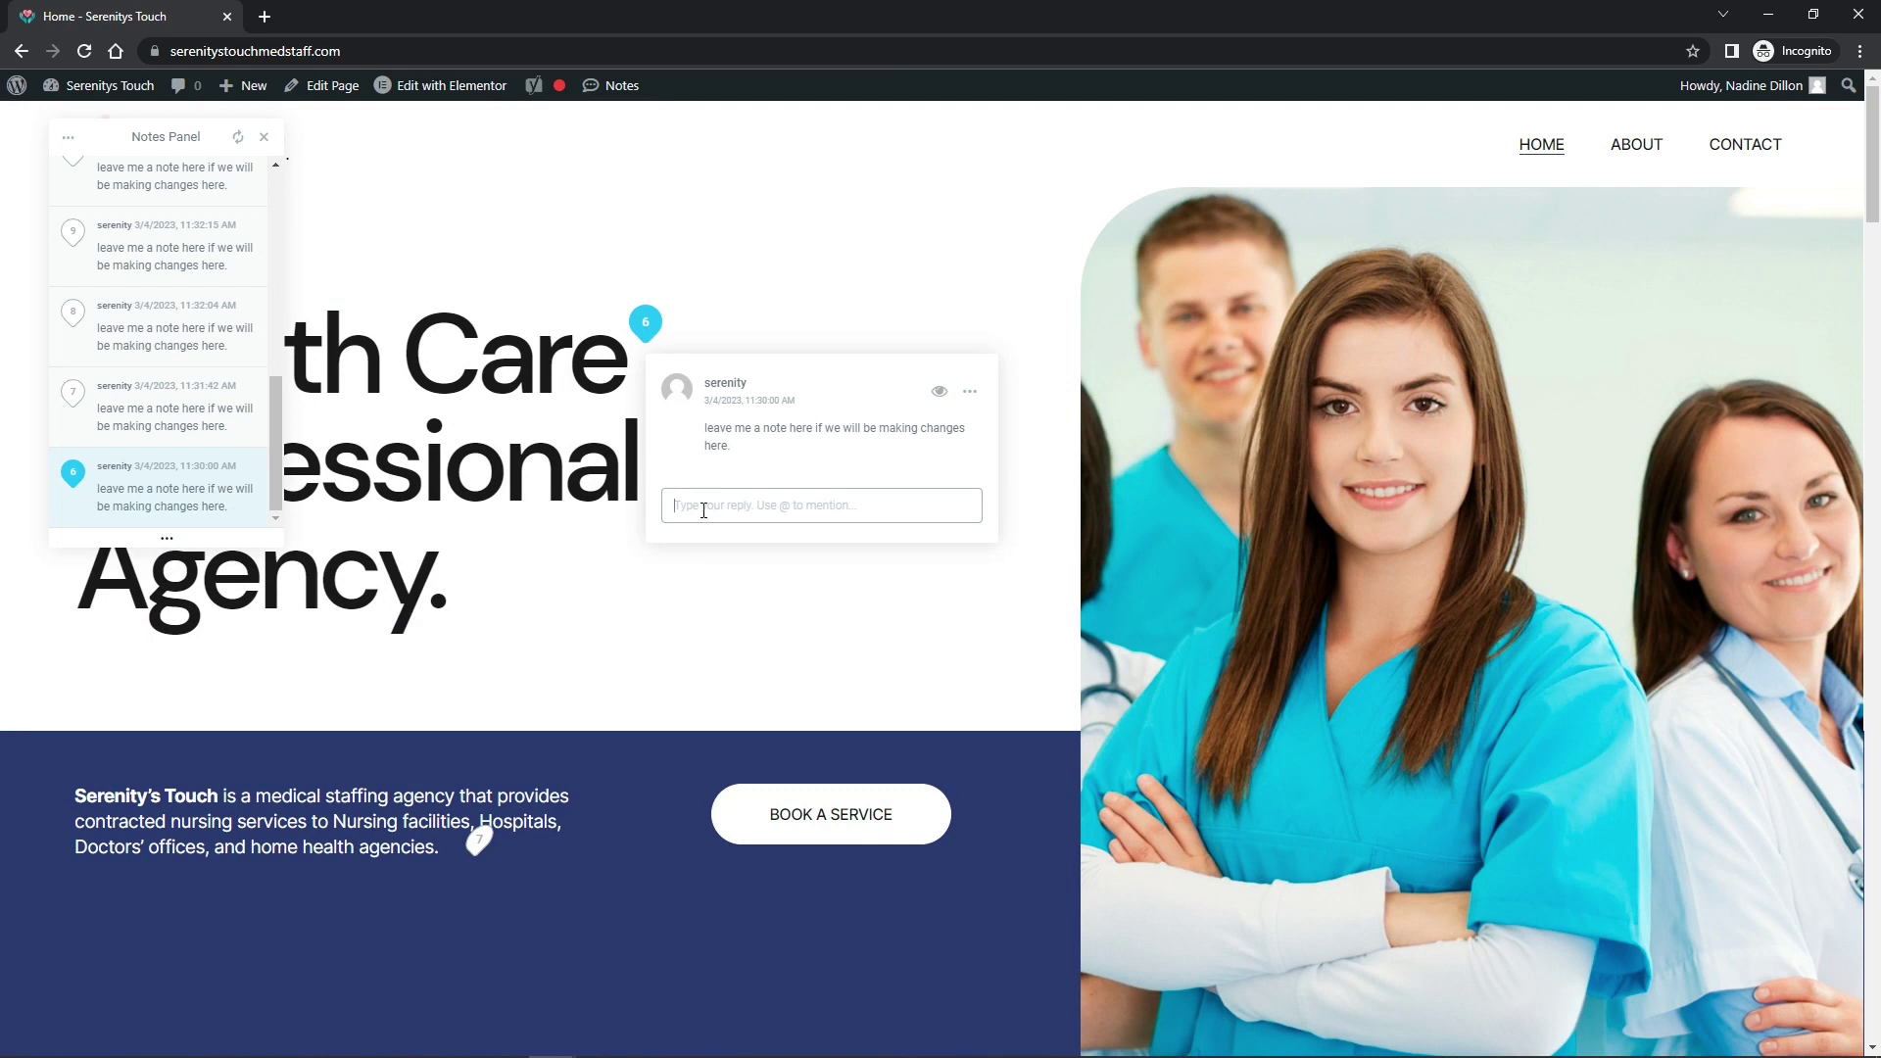
pyautogui.write('he')
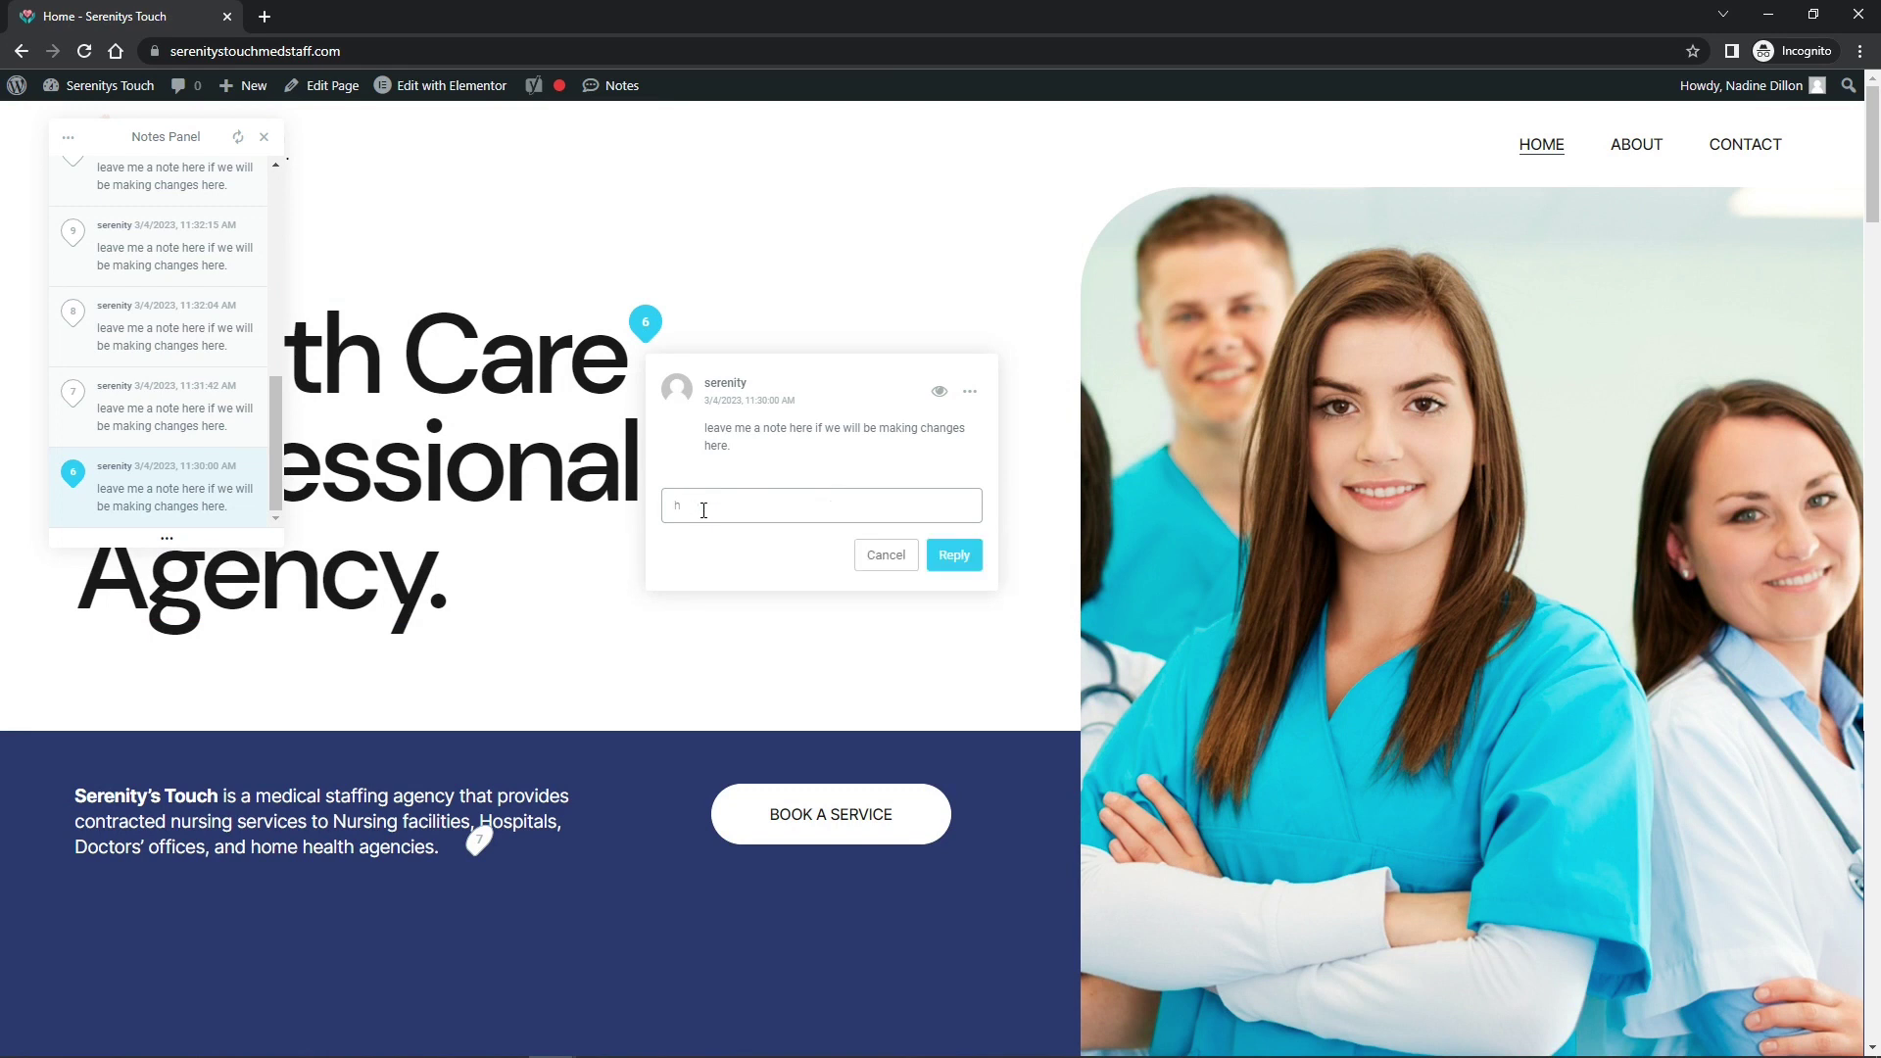
pyautogui.press('BackSpace')
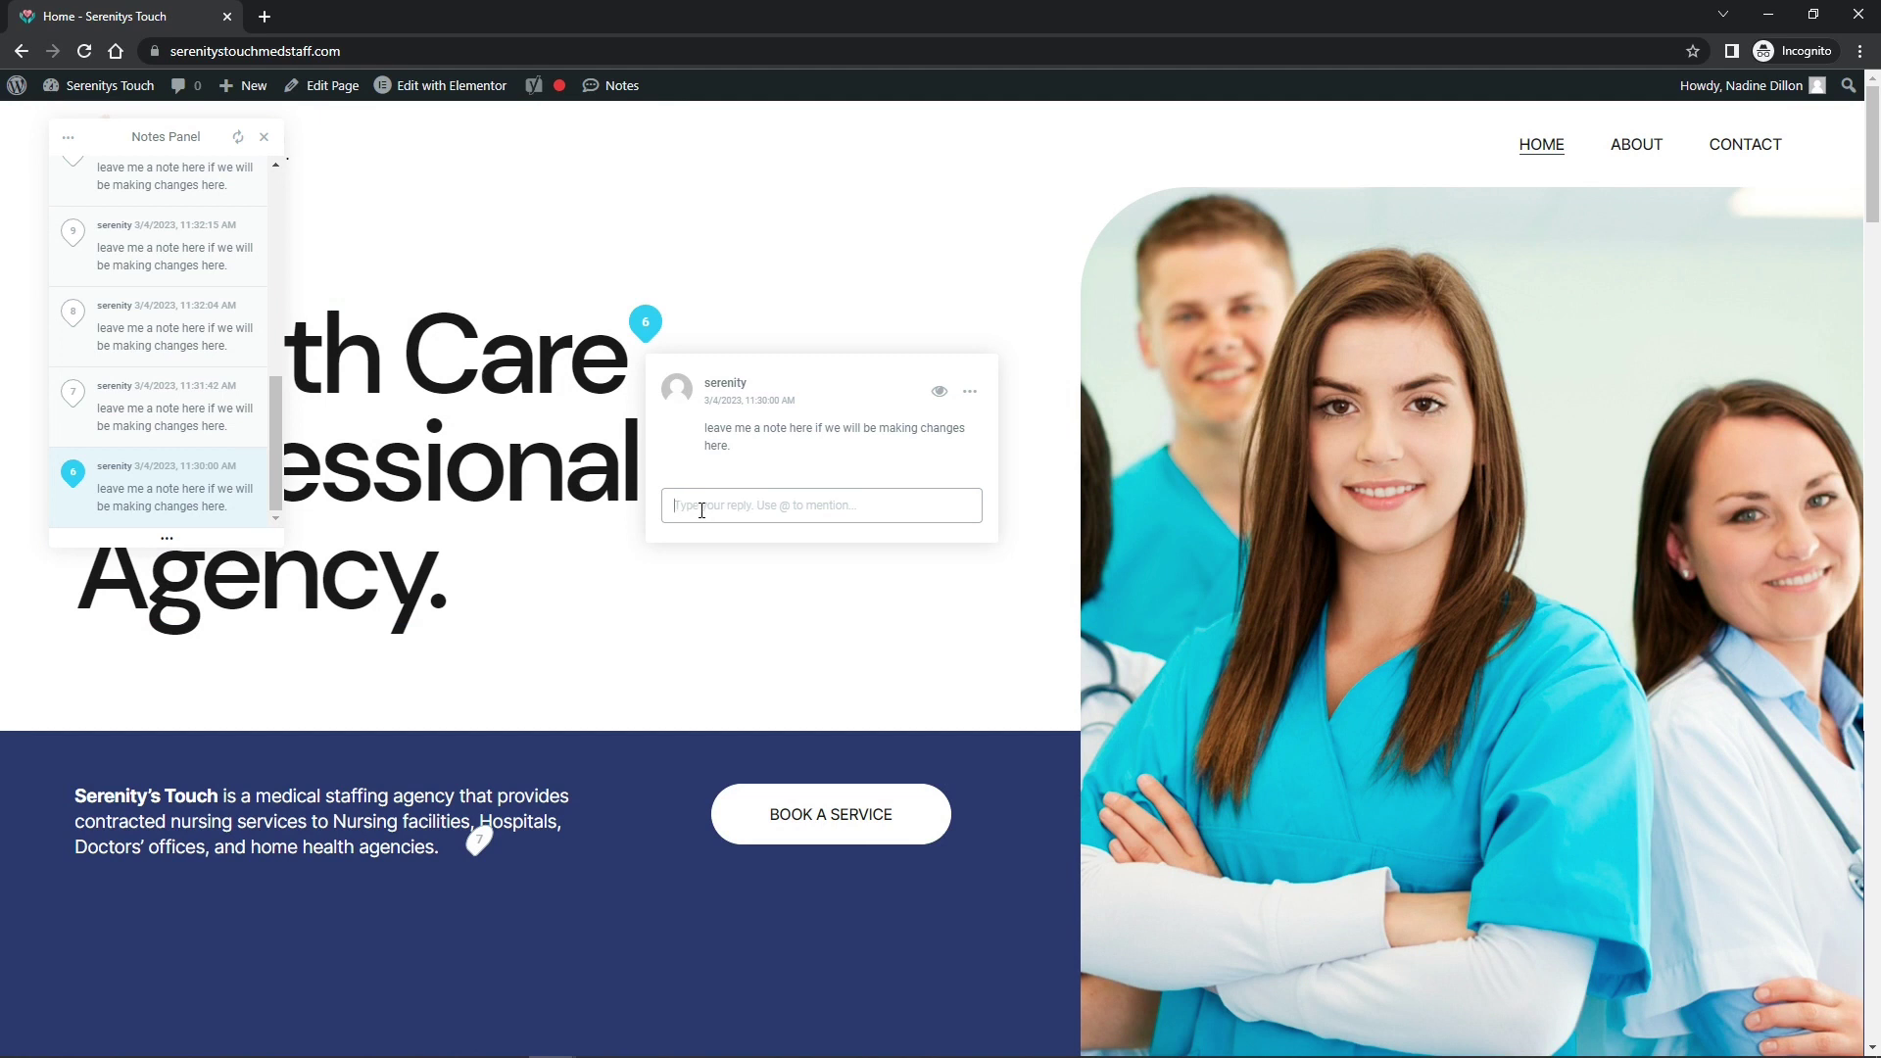
pyautogui.write('H')
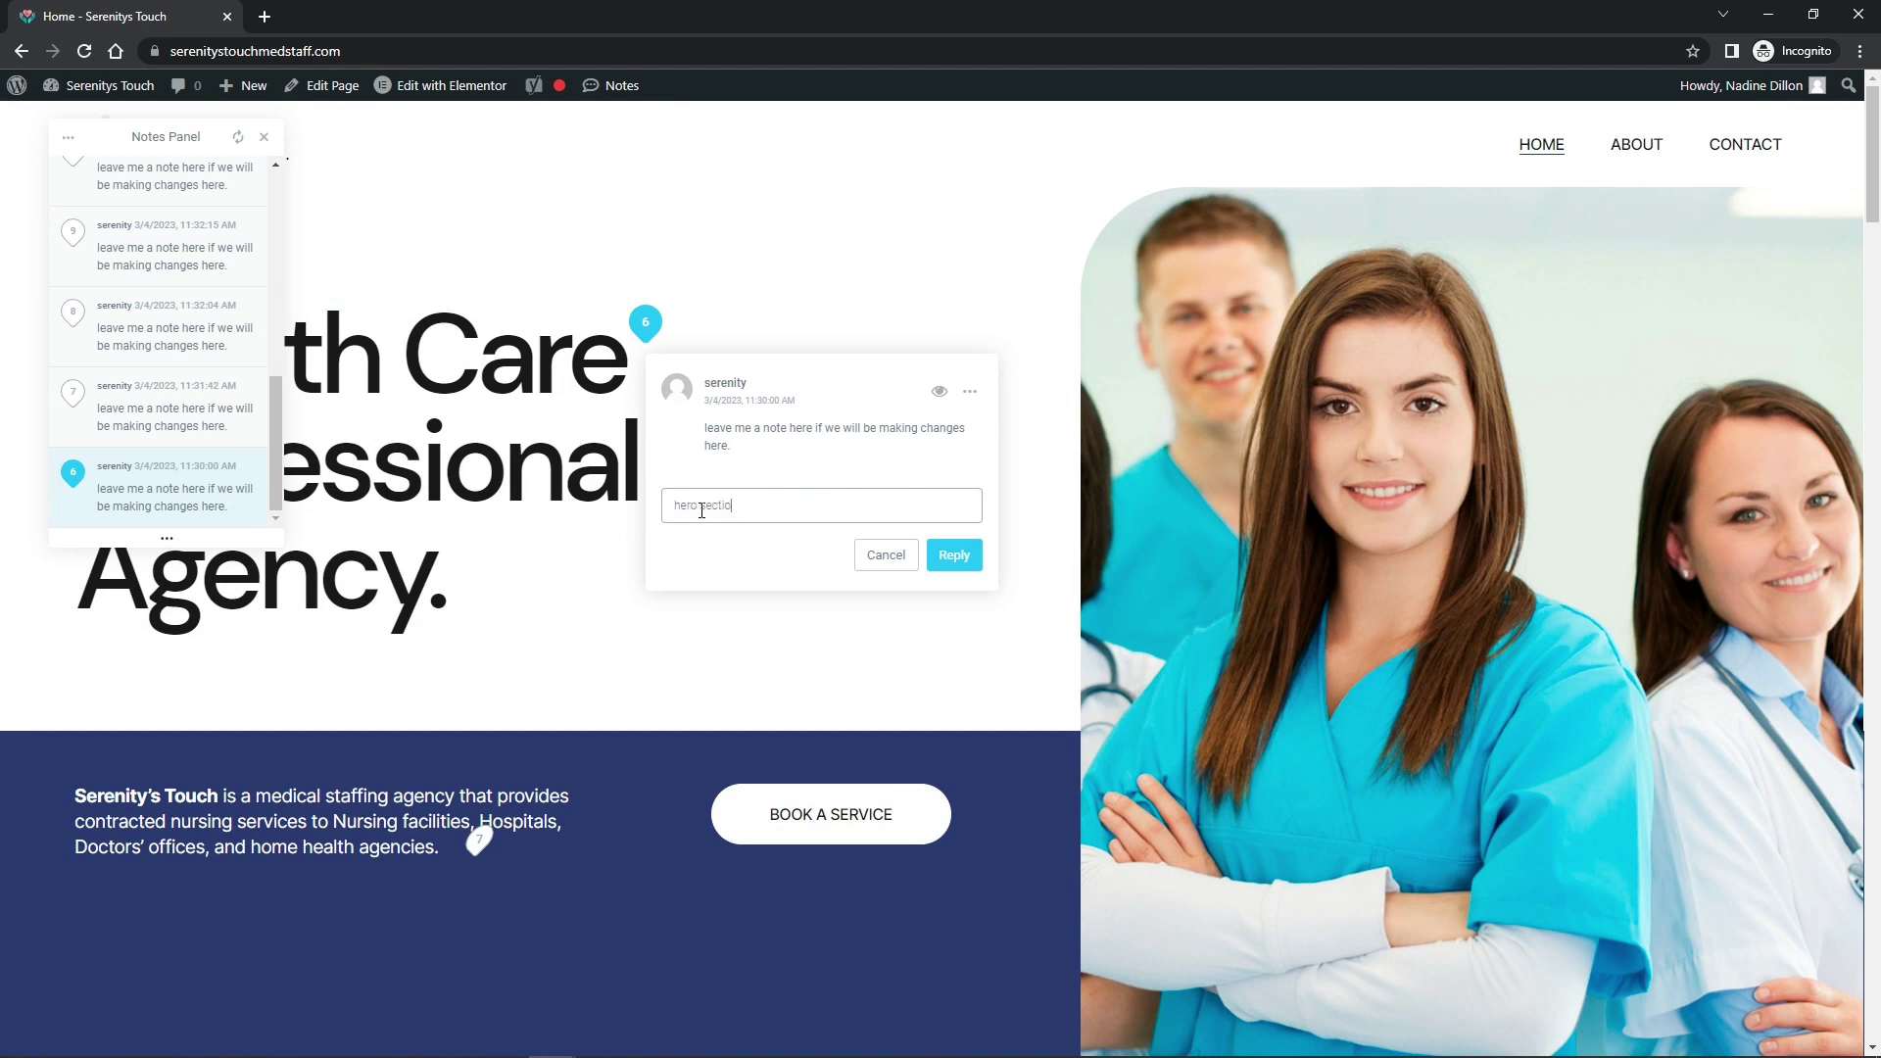
pyautogui.click(956, 555)
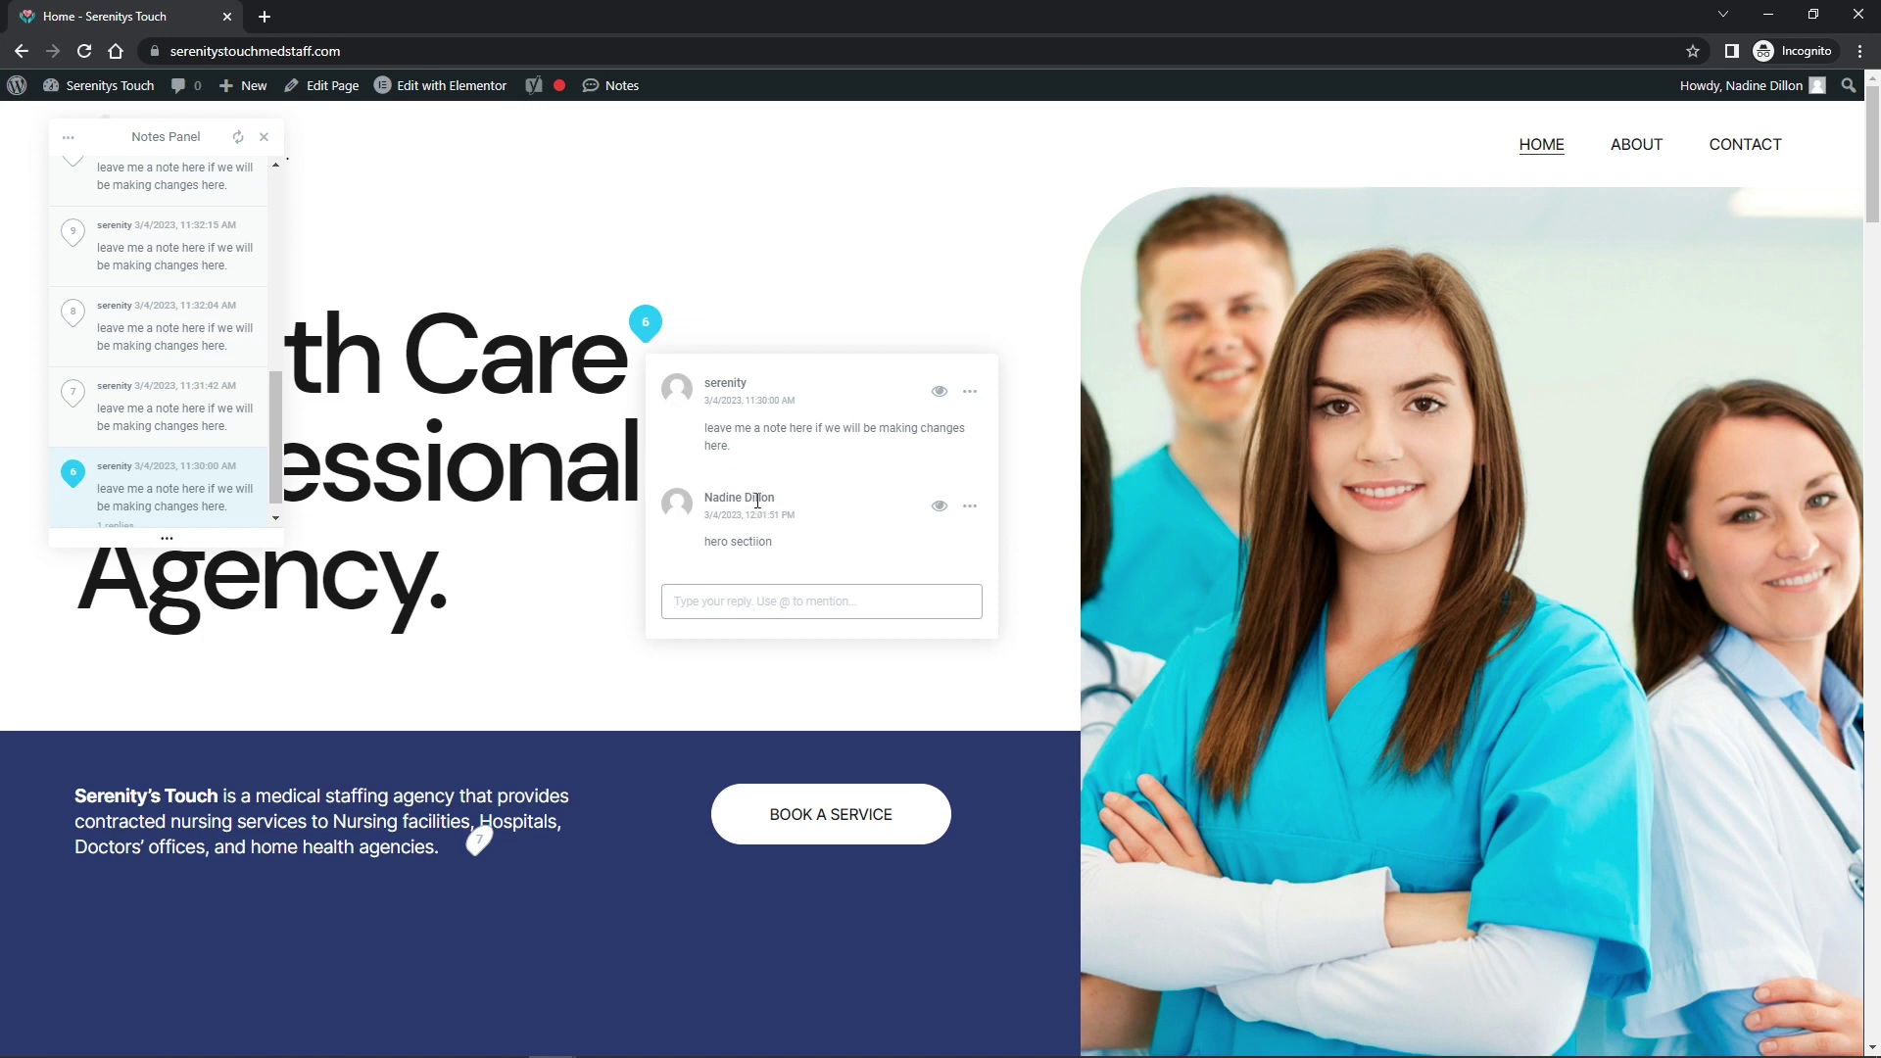
pyautogui.click(970, 505)
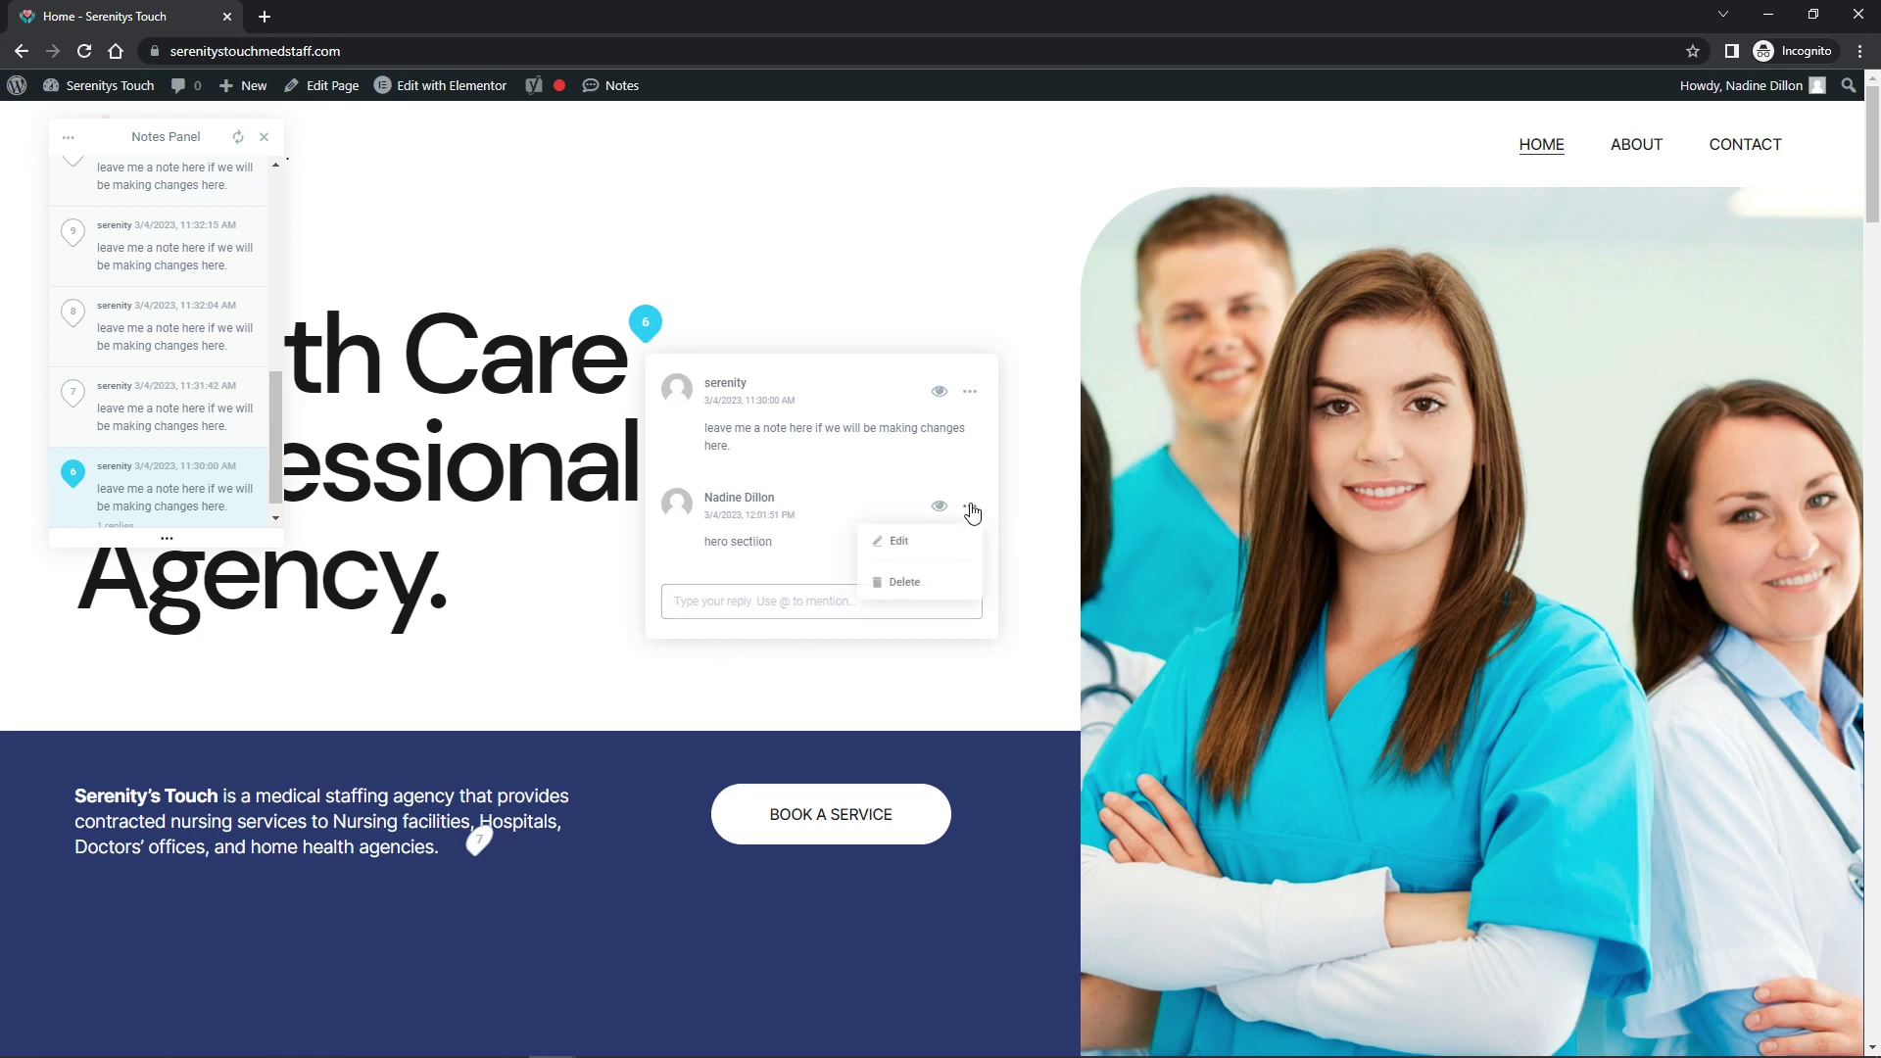
pyautogui.click(925, 548)
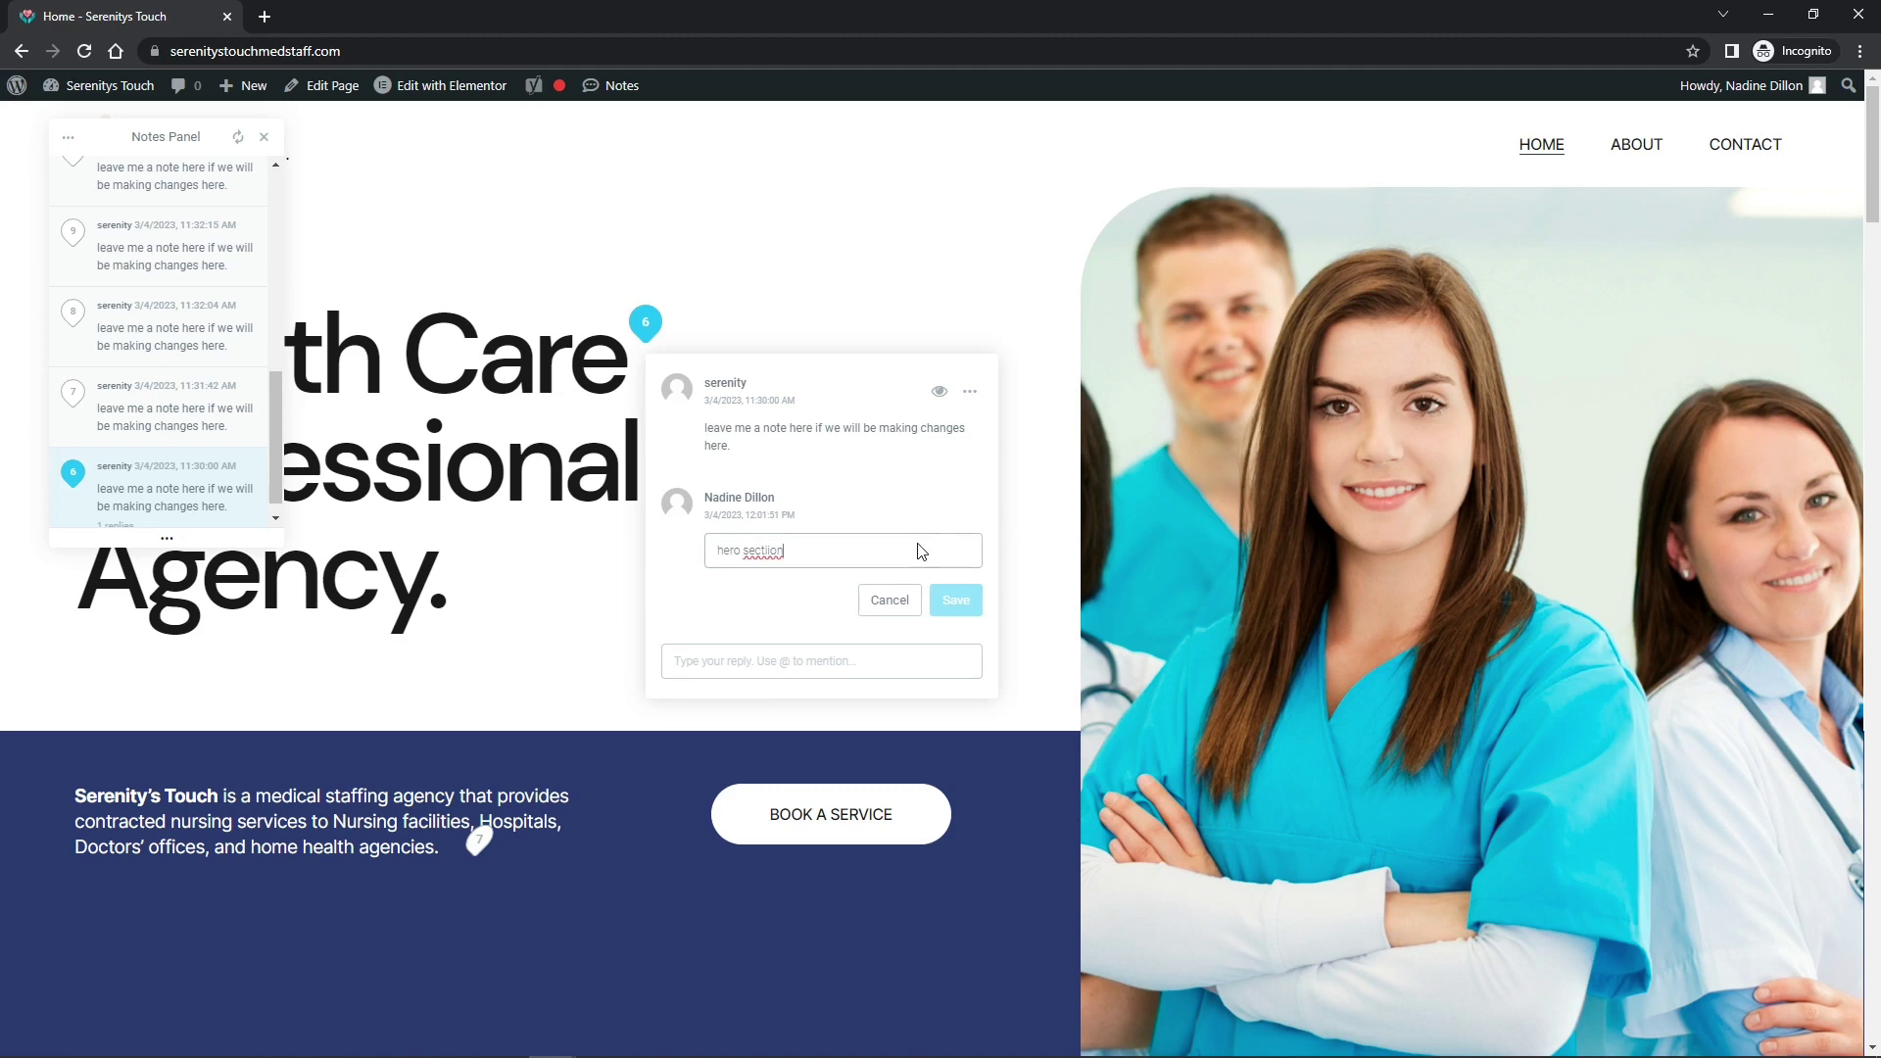
pyautogui.click(881, 602)
# Step: Delete the newly posted reply from note 6
pyautogui.click(970, 506)
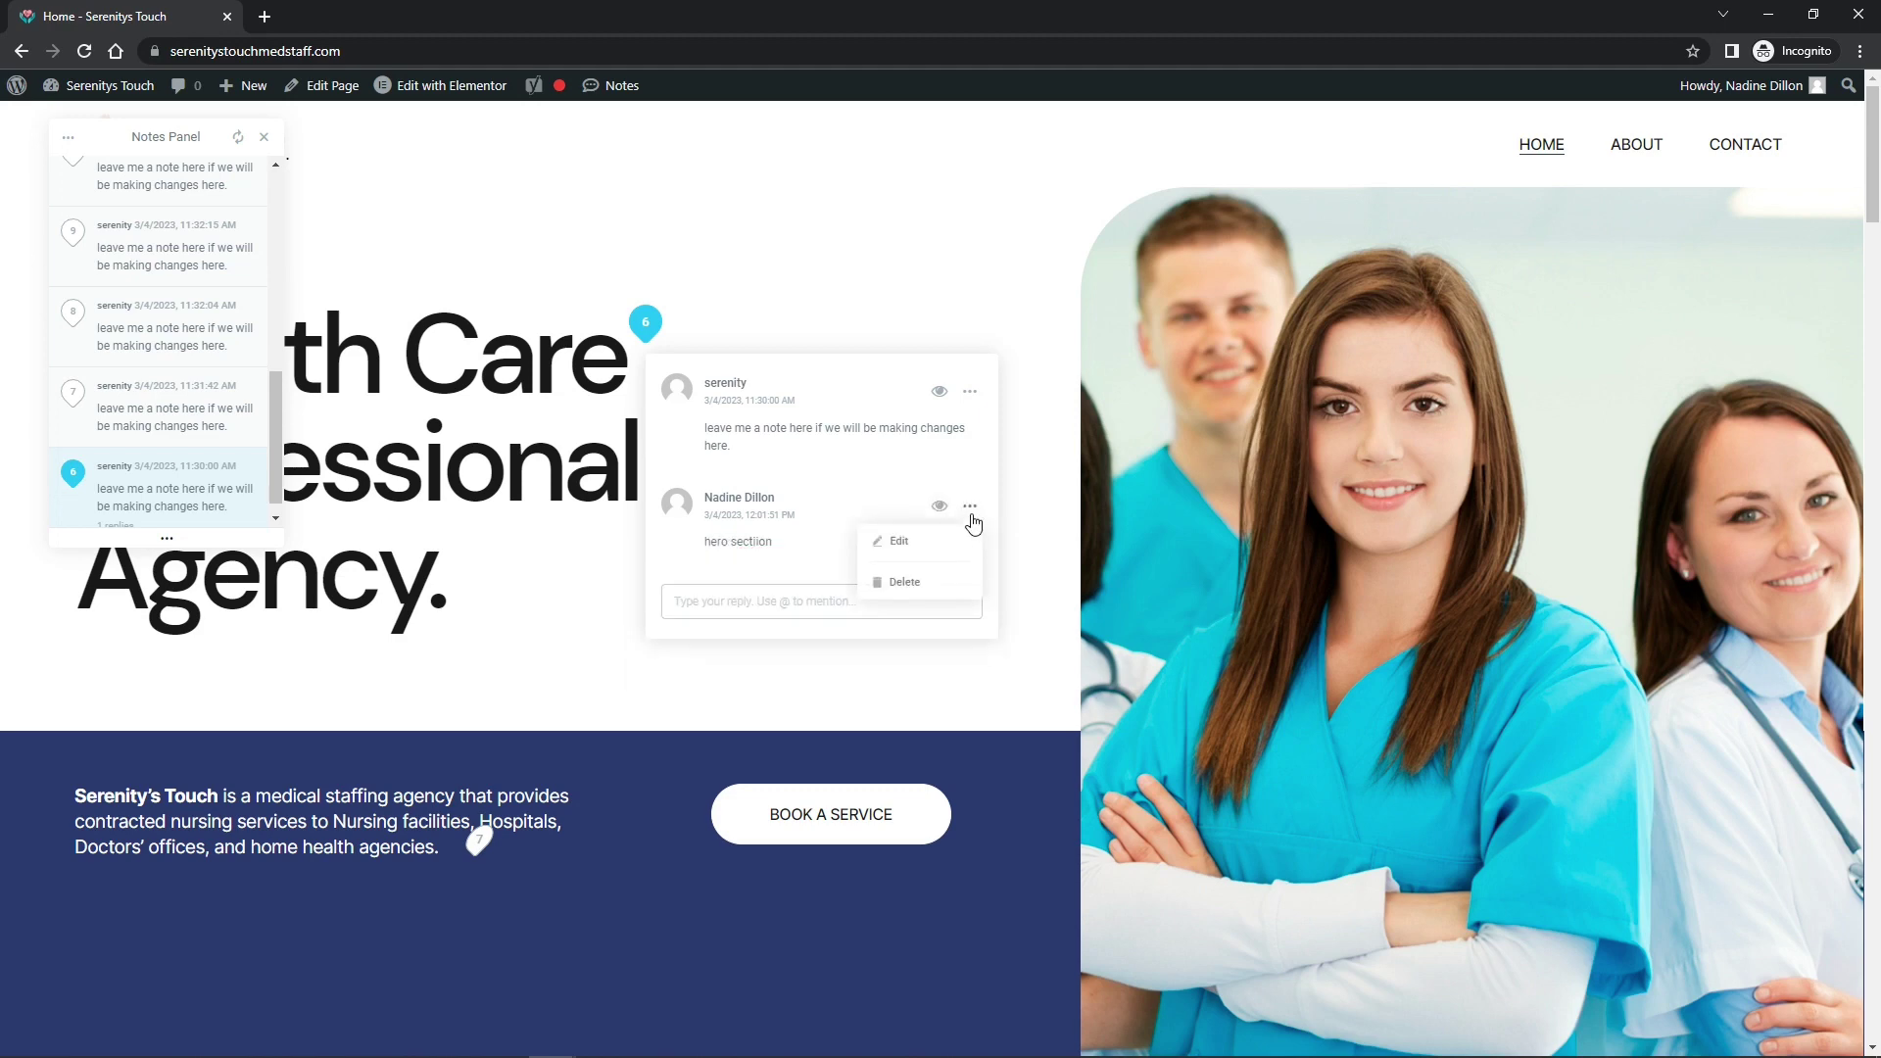
pyautogui.click(896, 585)
pyautogui.click(1040, 611)
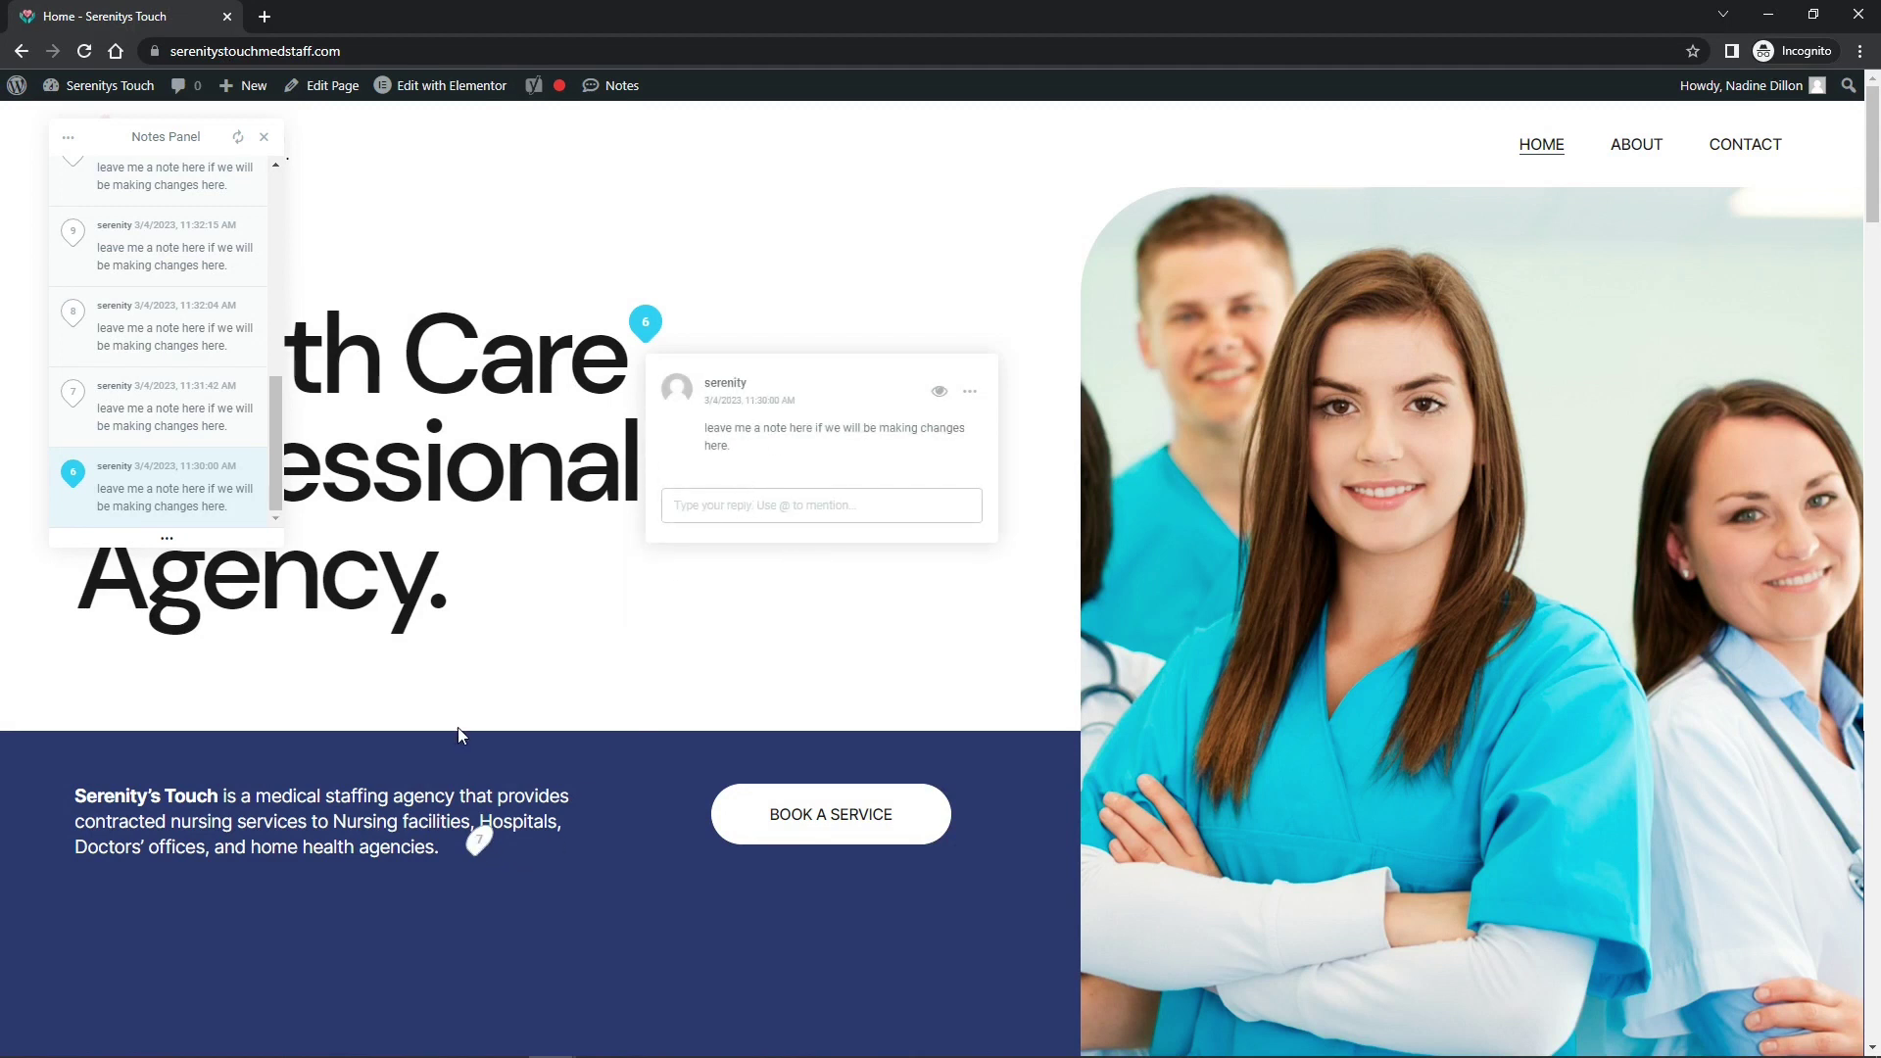
# Step: Open notes 7 and 8 on the home page to read them, and close notes mode
pyautogui.click(483, 844)
pyautogui.scroll(-6, 1248, 574)
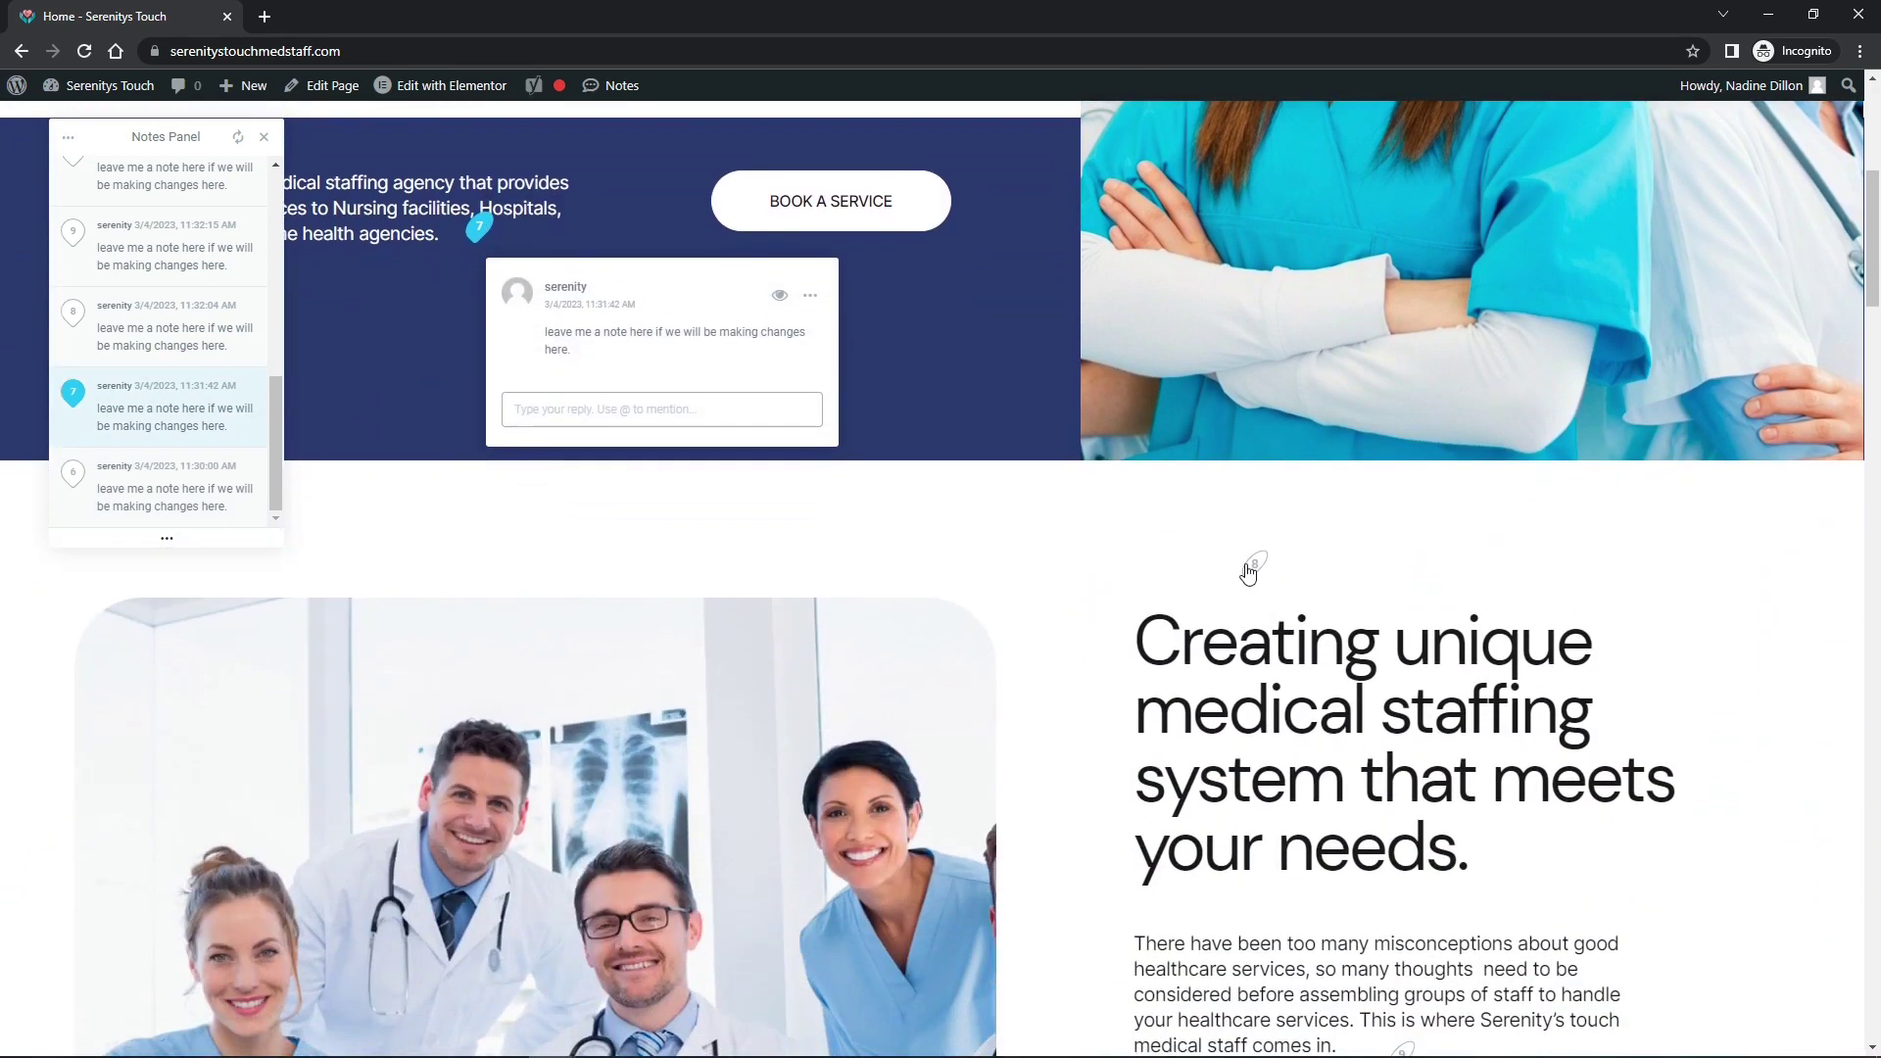
pyautogui.click(1252, 568)
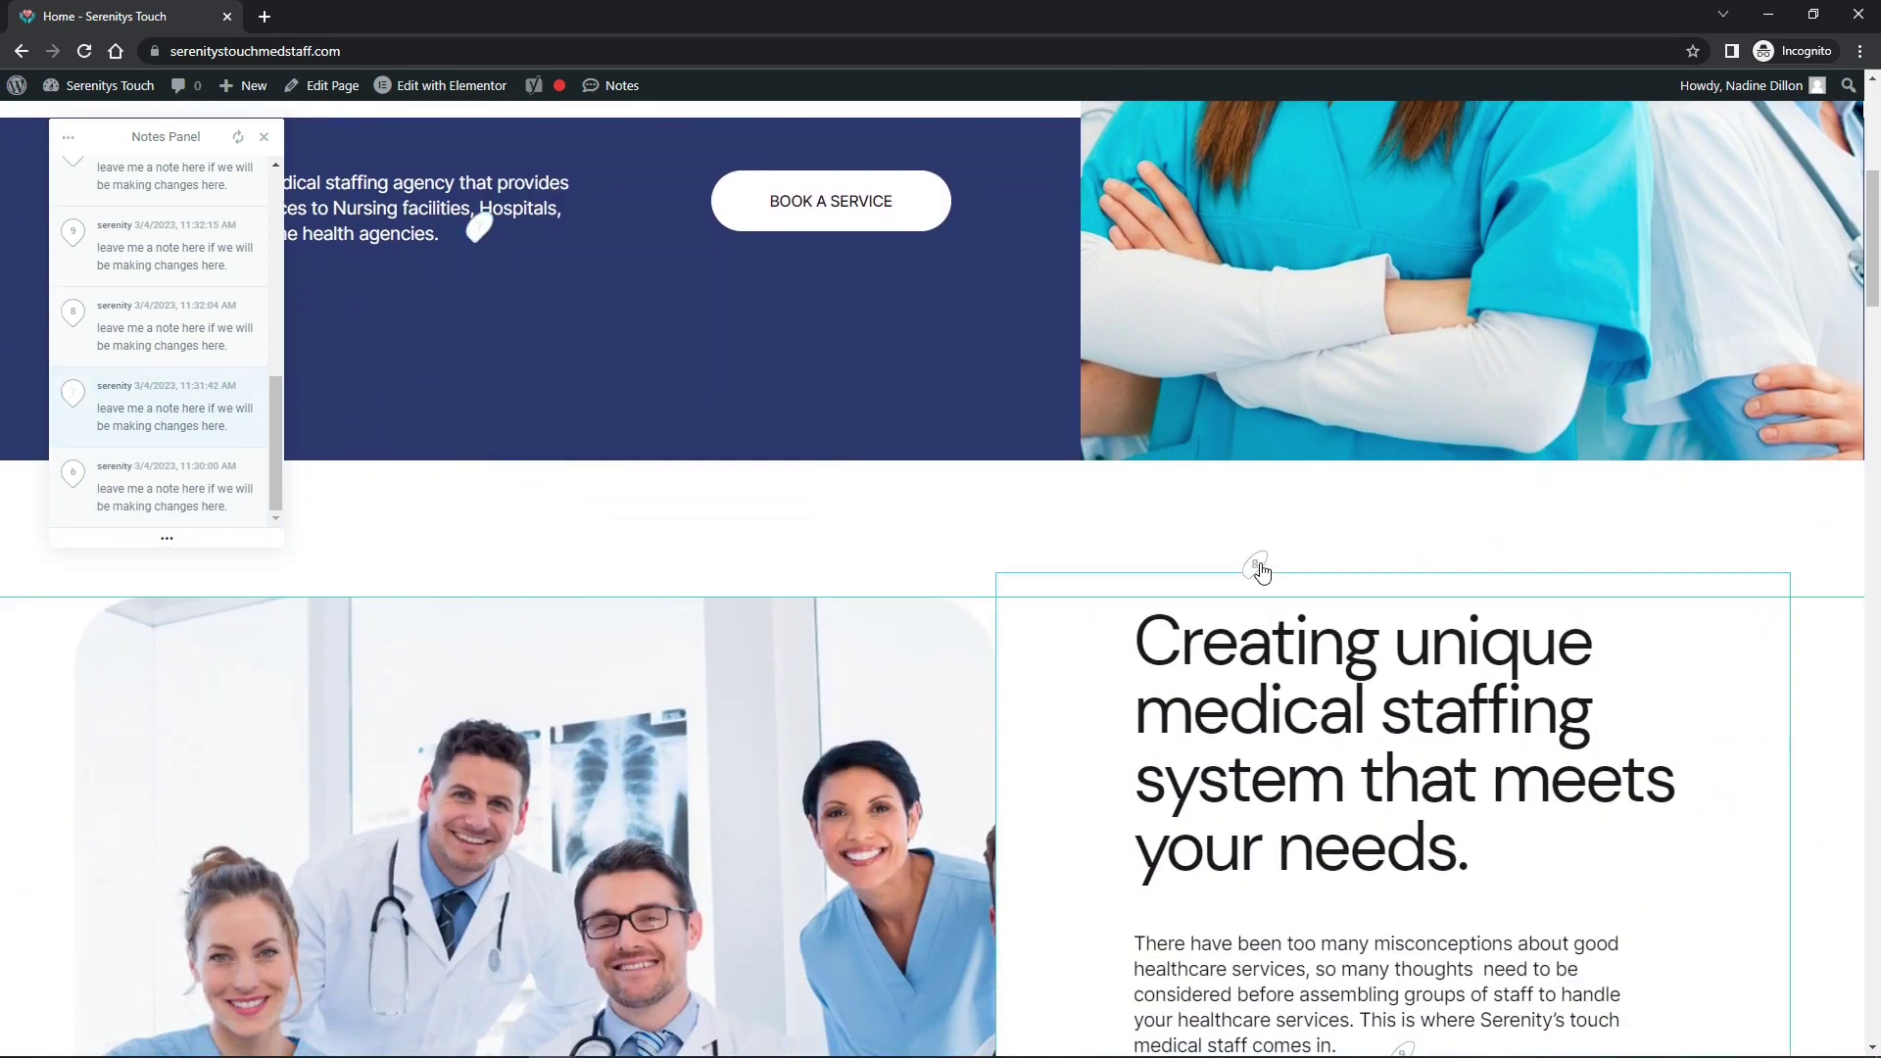
pyautogui.scroll(-8, 1162, 683)
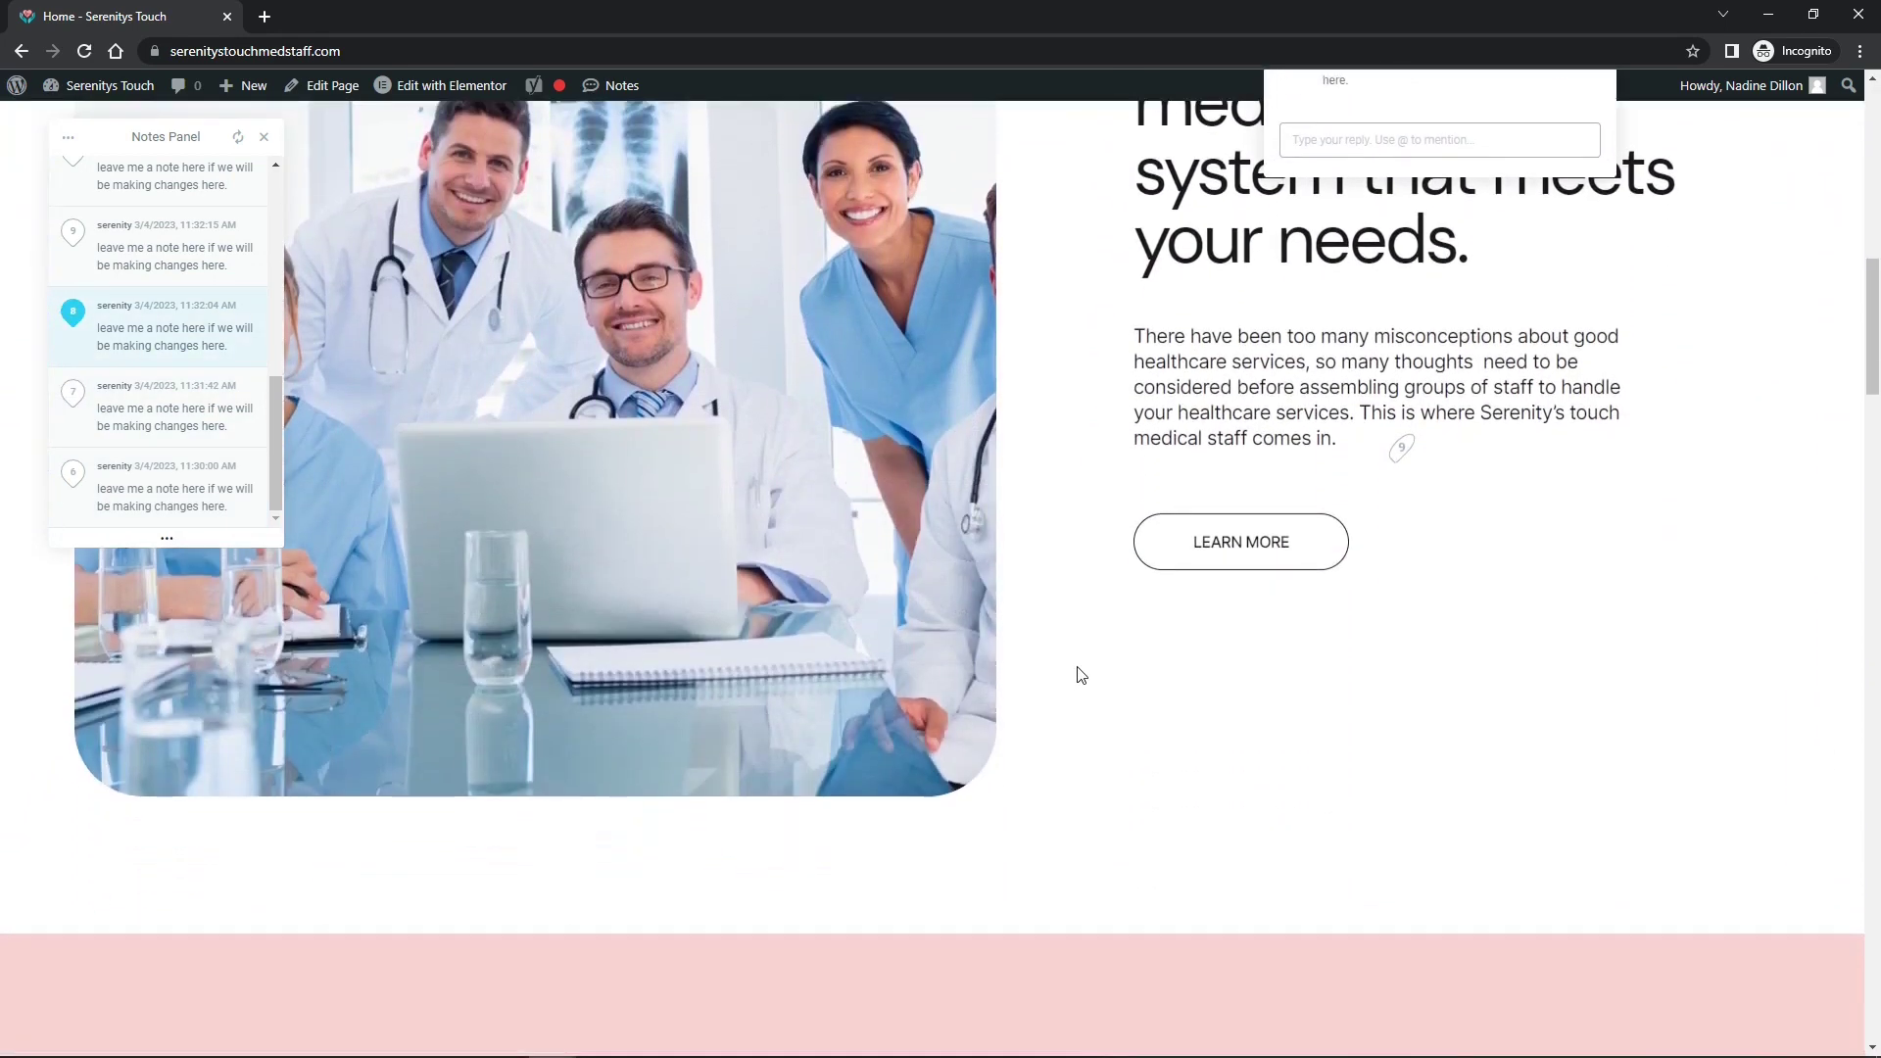
pyautogui.scroll(15, 1103, 657)
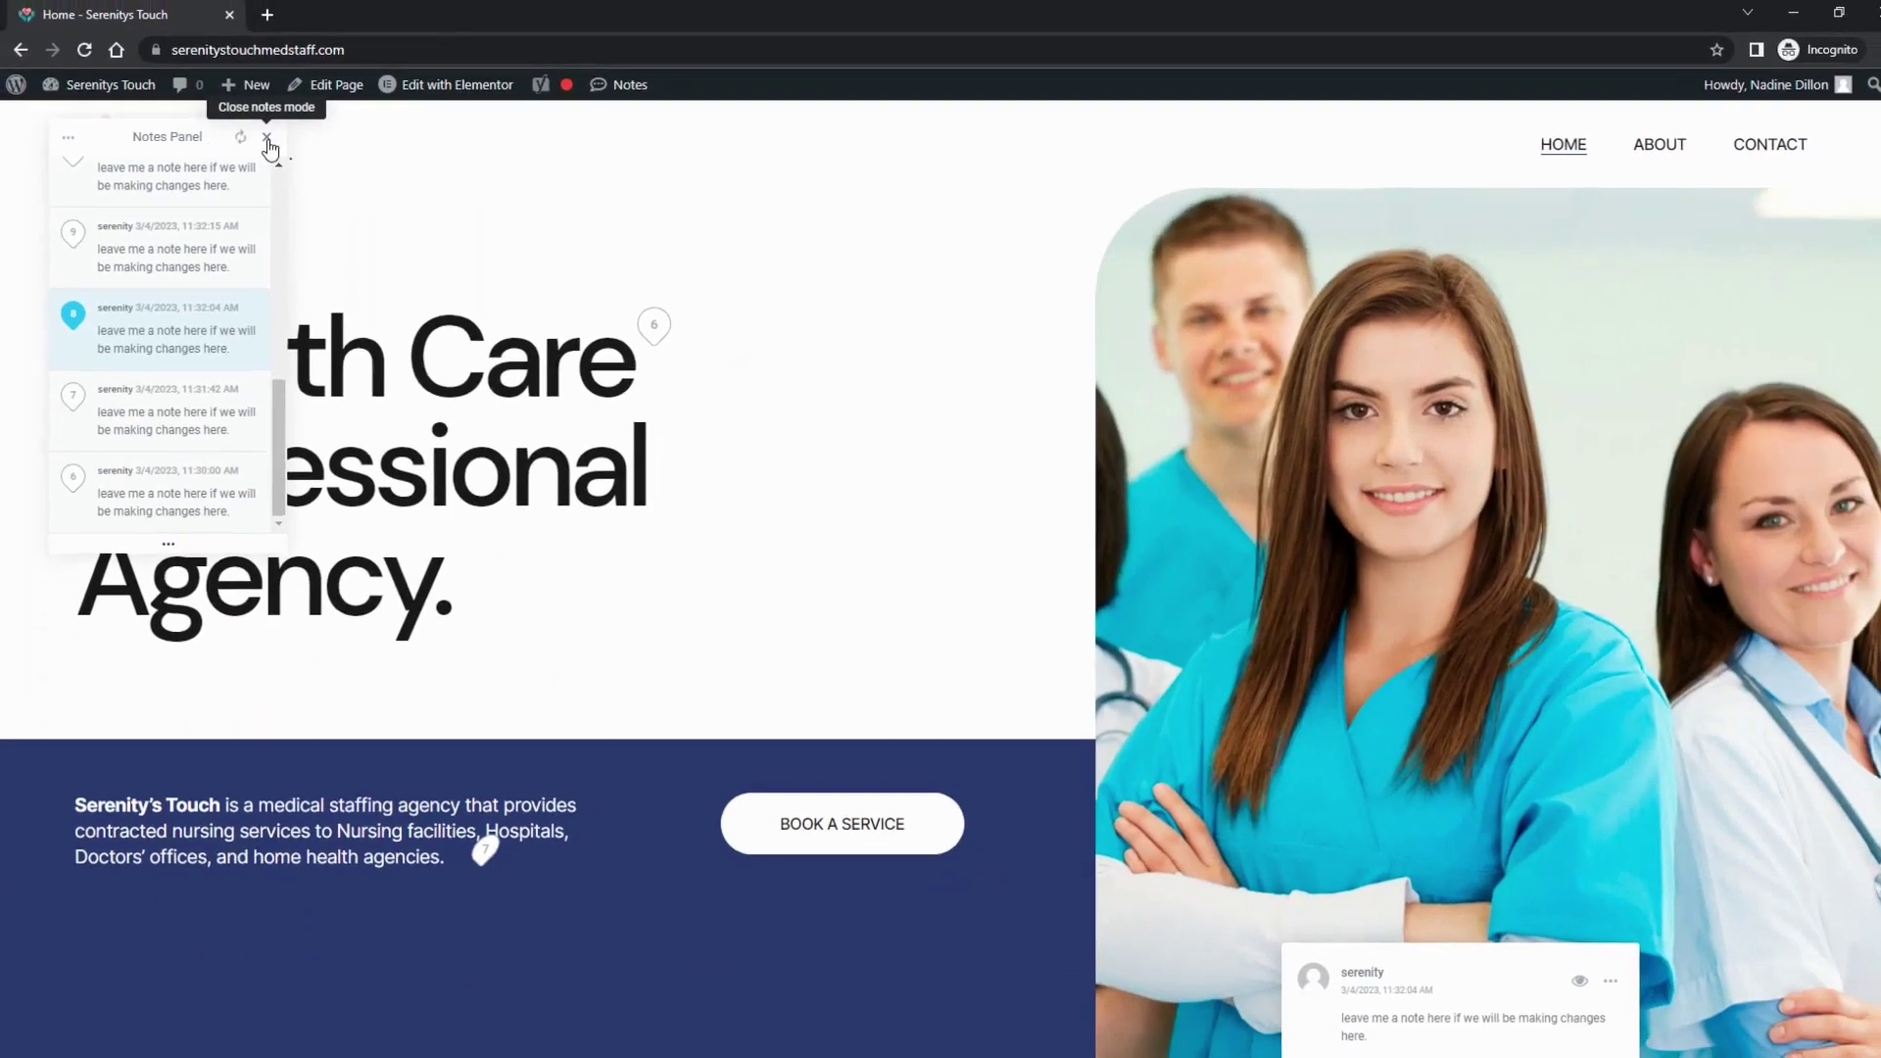
pyautogui.click(721, 94)
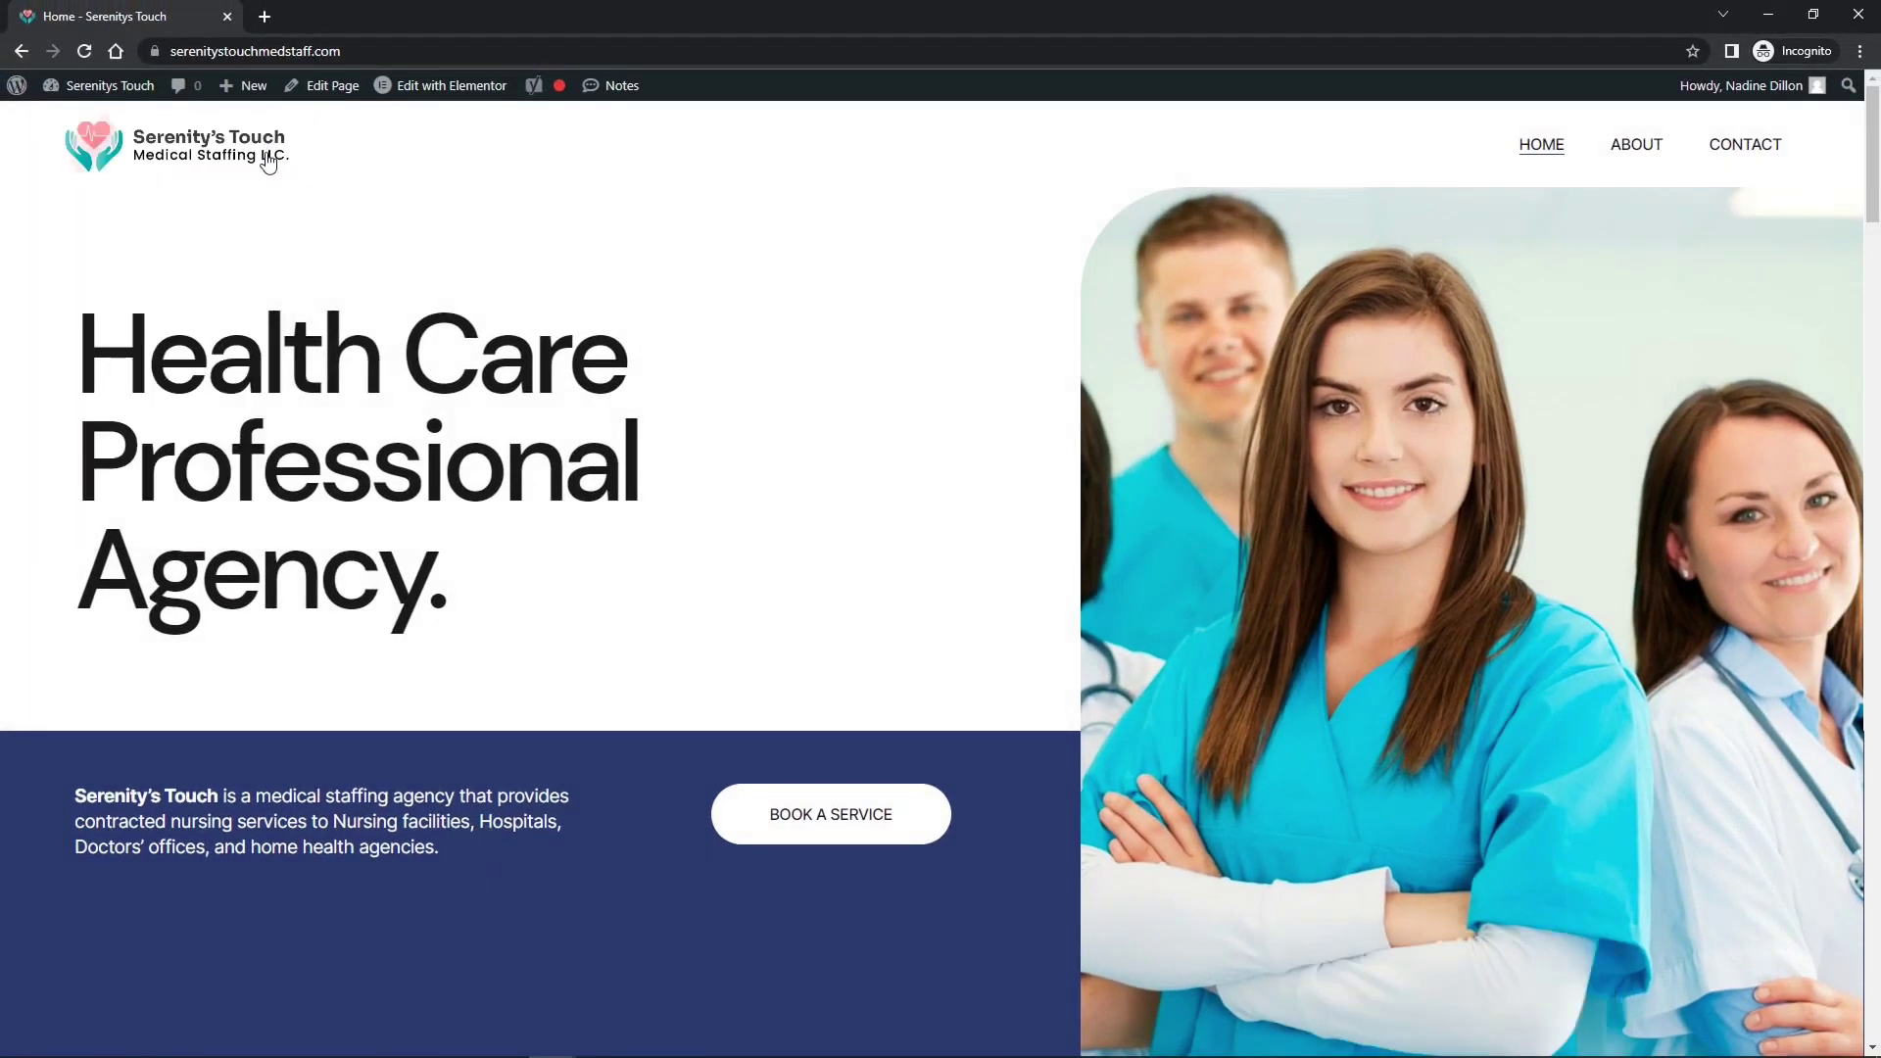
# Step: Turn on notes mode for the About page and open notes 25 and 21
pyautogui.click(1649, 148)
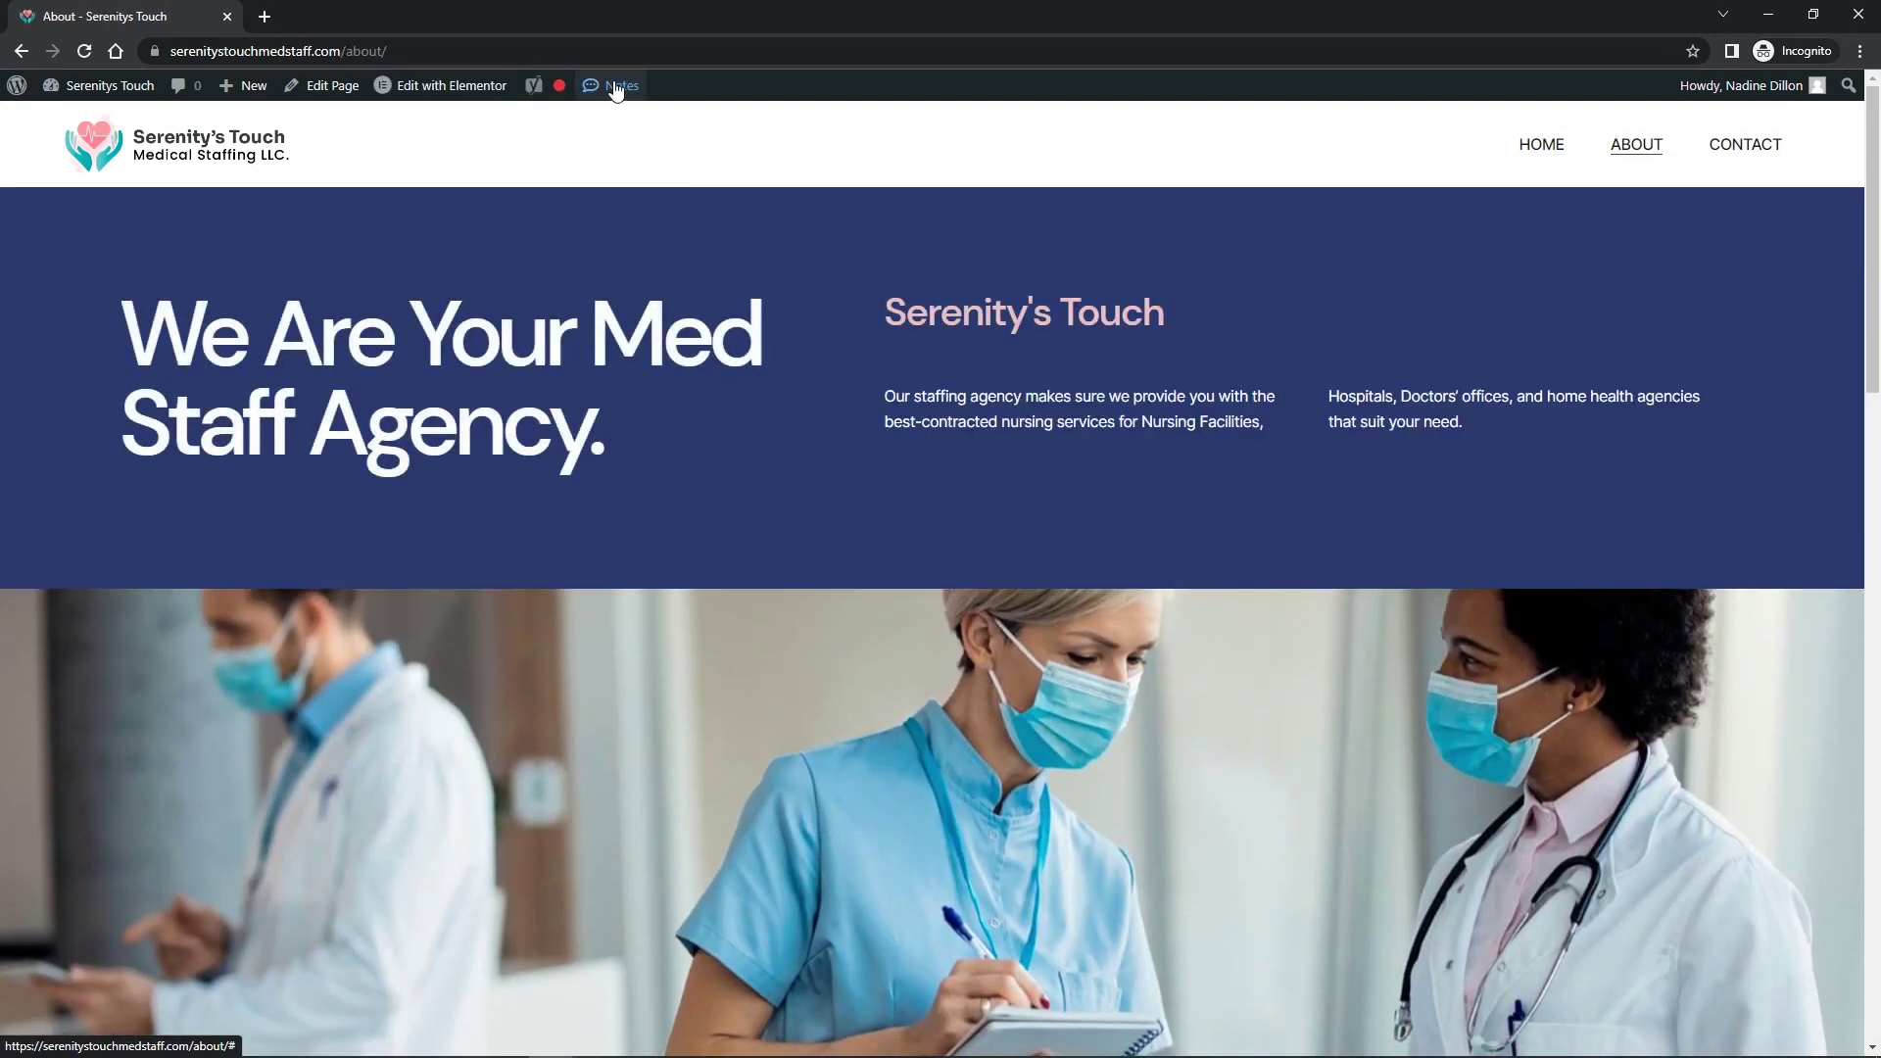
pyautogui.click(616, 87)
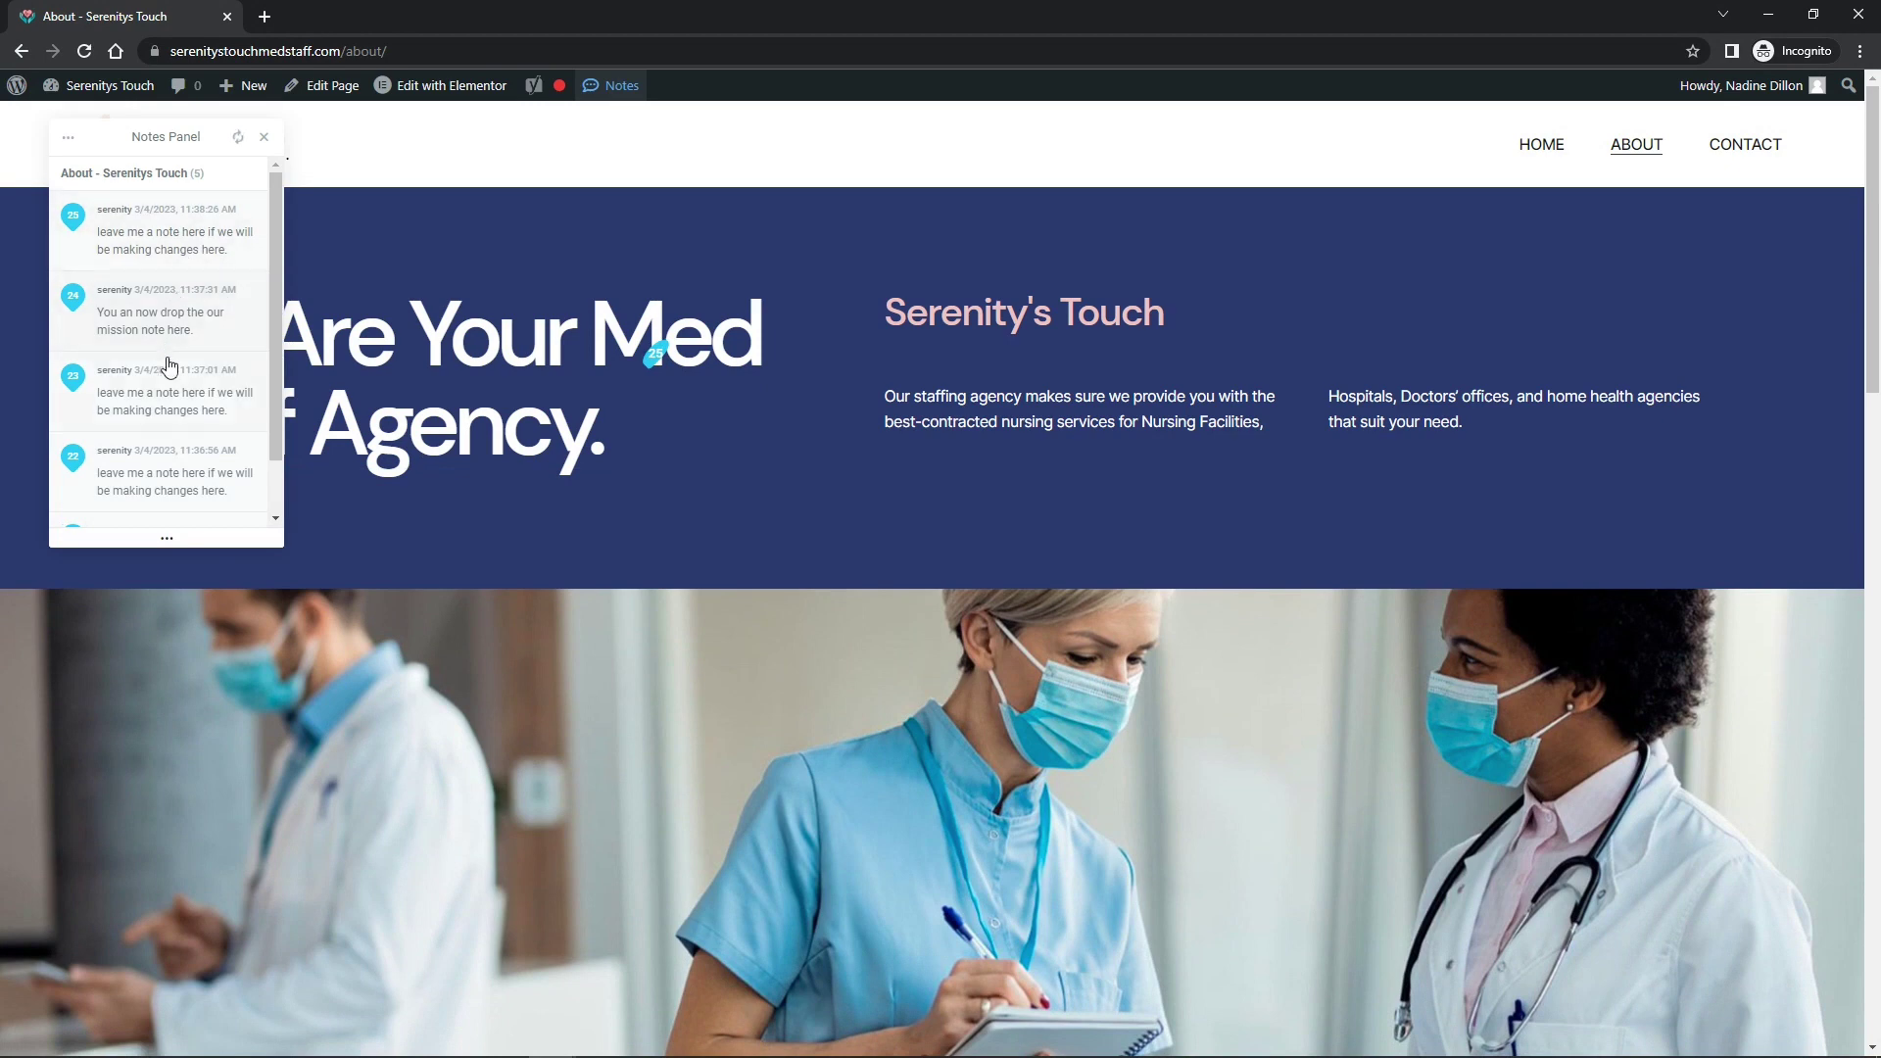
pyautogui.click(653, 360)
pyautogui.scroll(-8, 1226, 572)
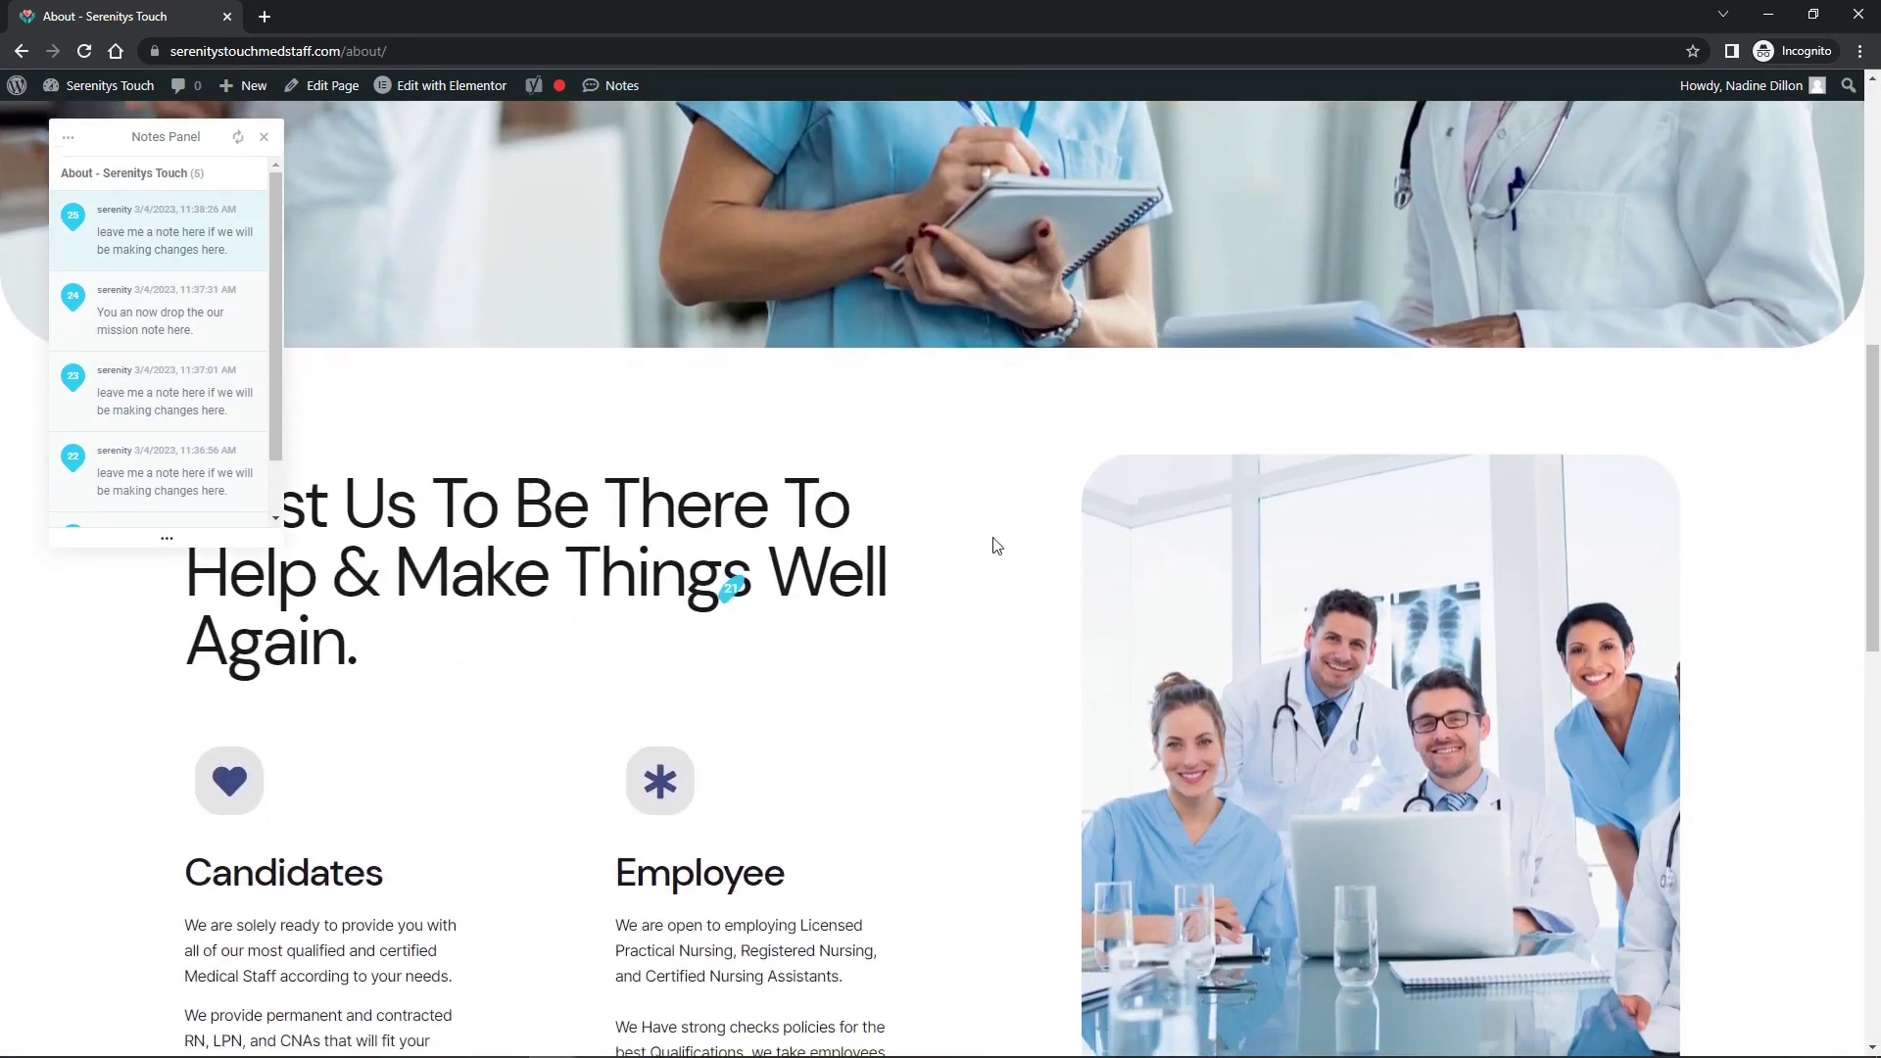
pyautogui.click(733, 558)
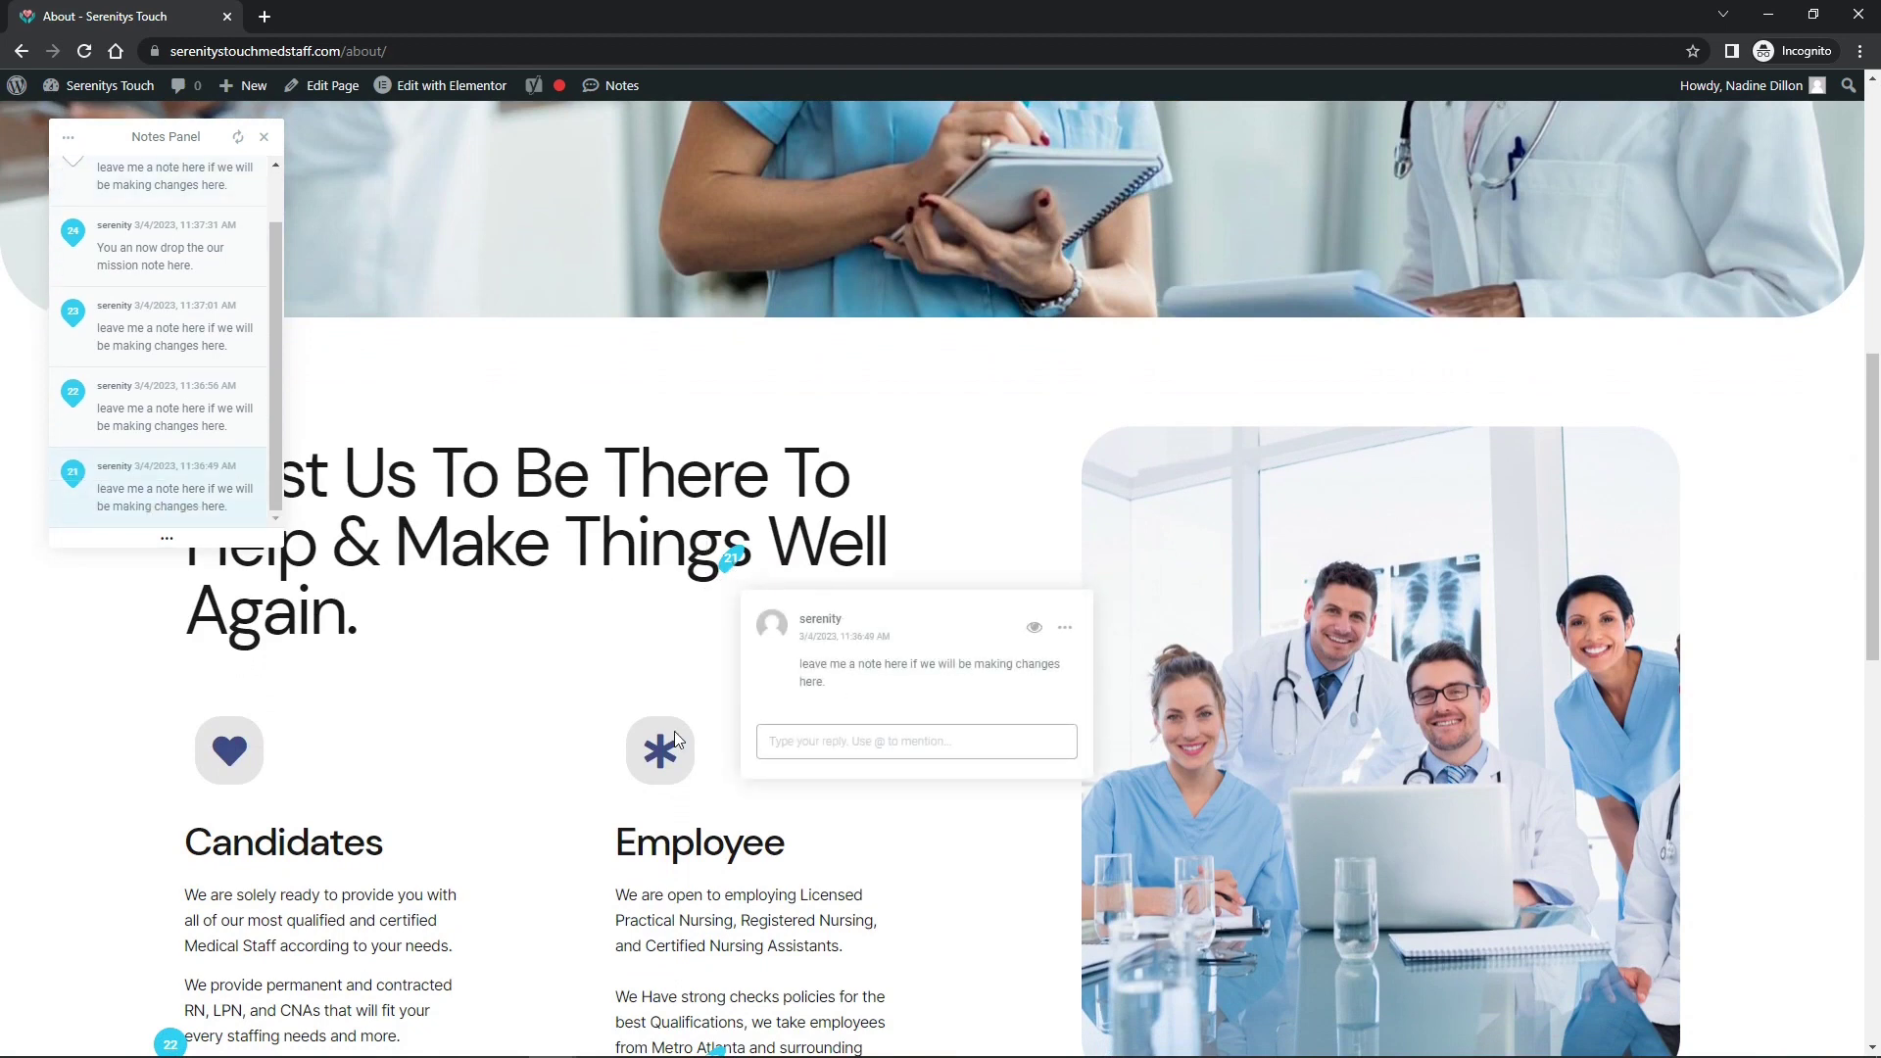
# Step: Examine the remaining note markers down to the Our Mission section of the About page and close notes mode
pyautogui.scroll(-5, 674, 731)
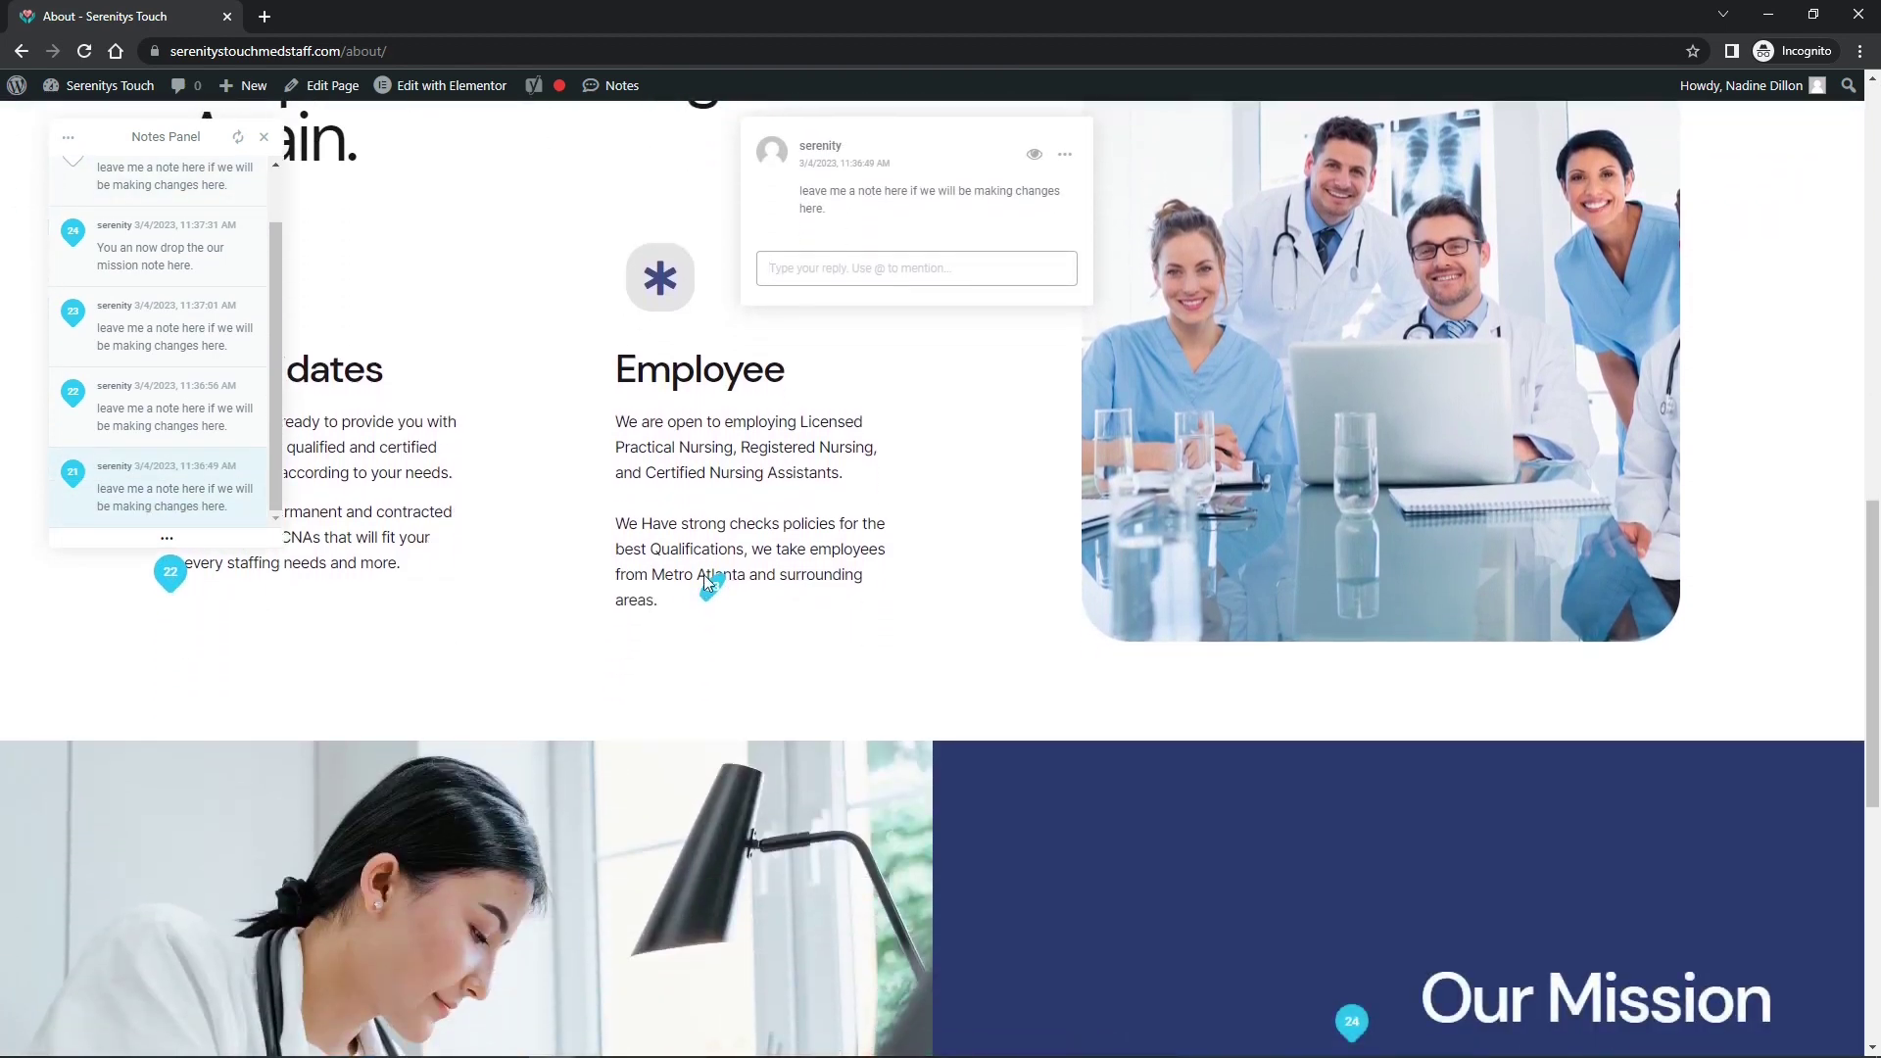
pyautogui.scroll(-5, 1428, 647)
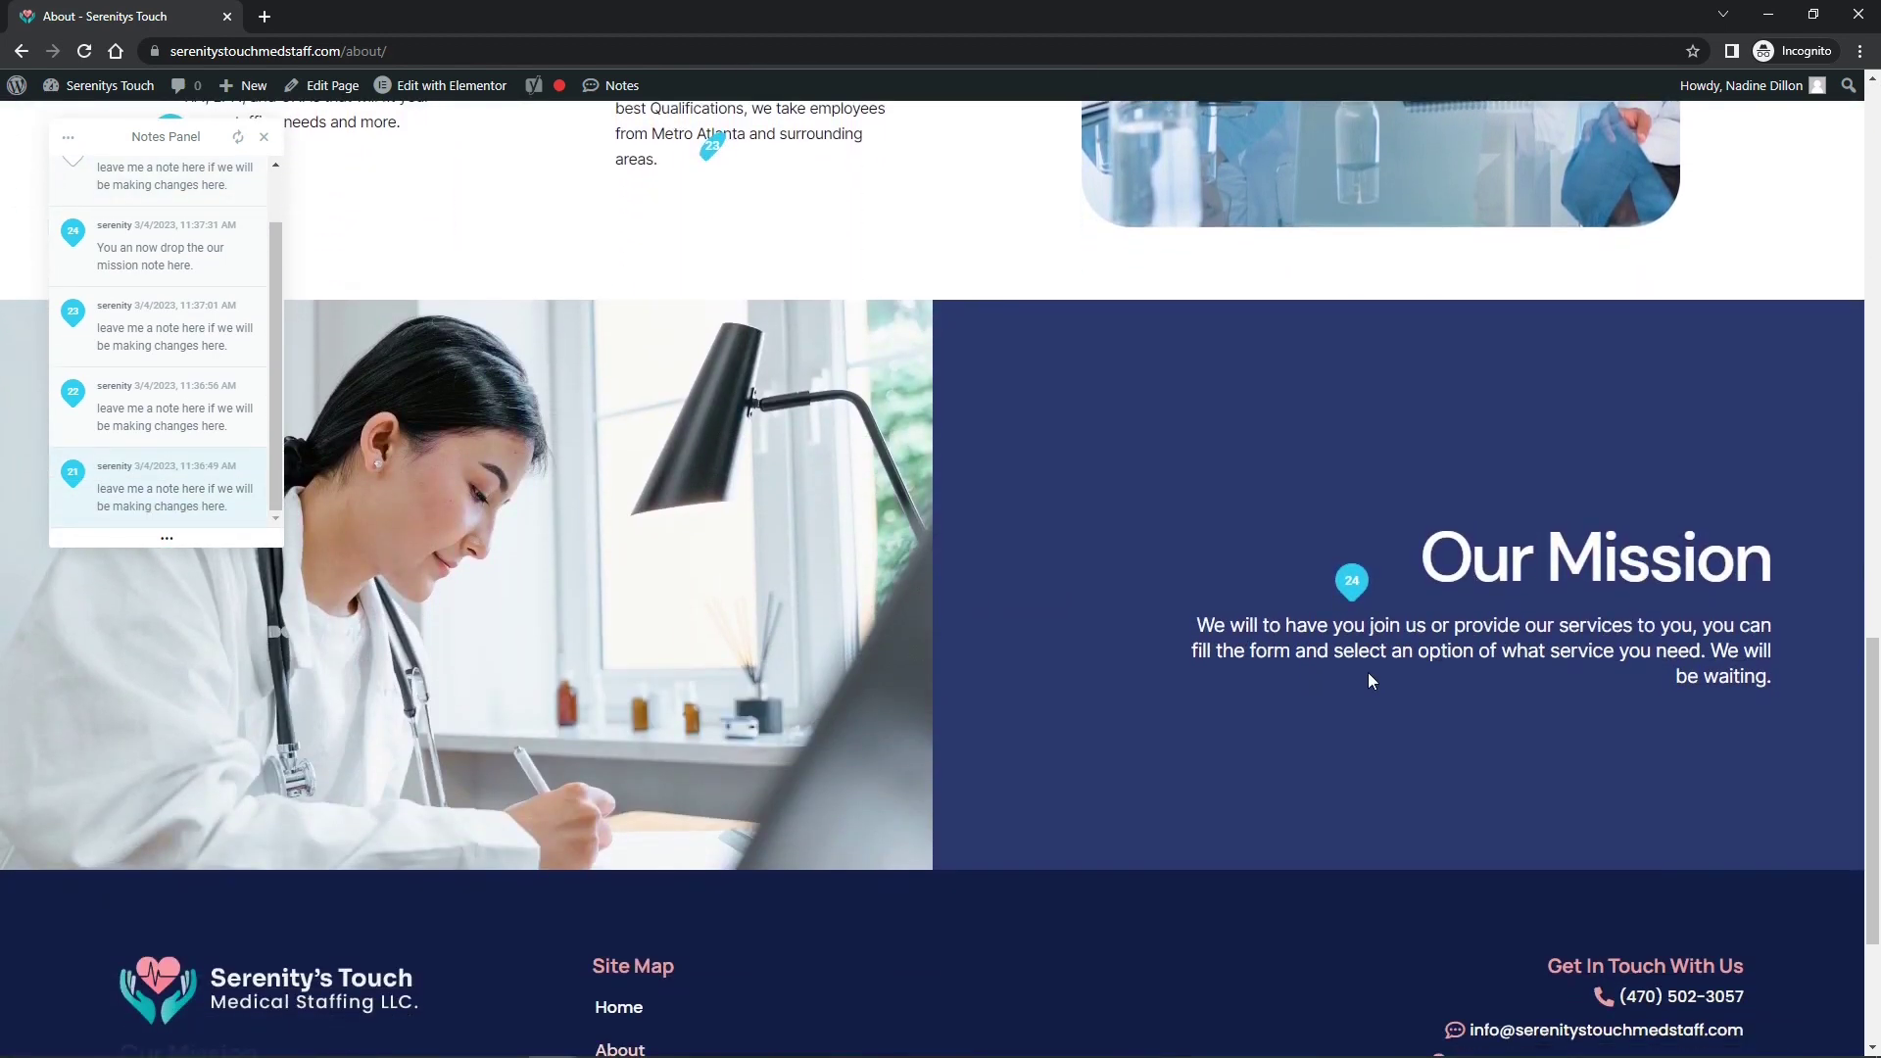
pyautogui.click(263, 136)
# Step: Look over the About page without notes, down to its footer
pyautogui.scroll(5, 1678, 277)
pyautogui.scroll(5, 1677, 277)
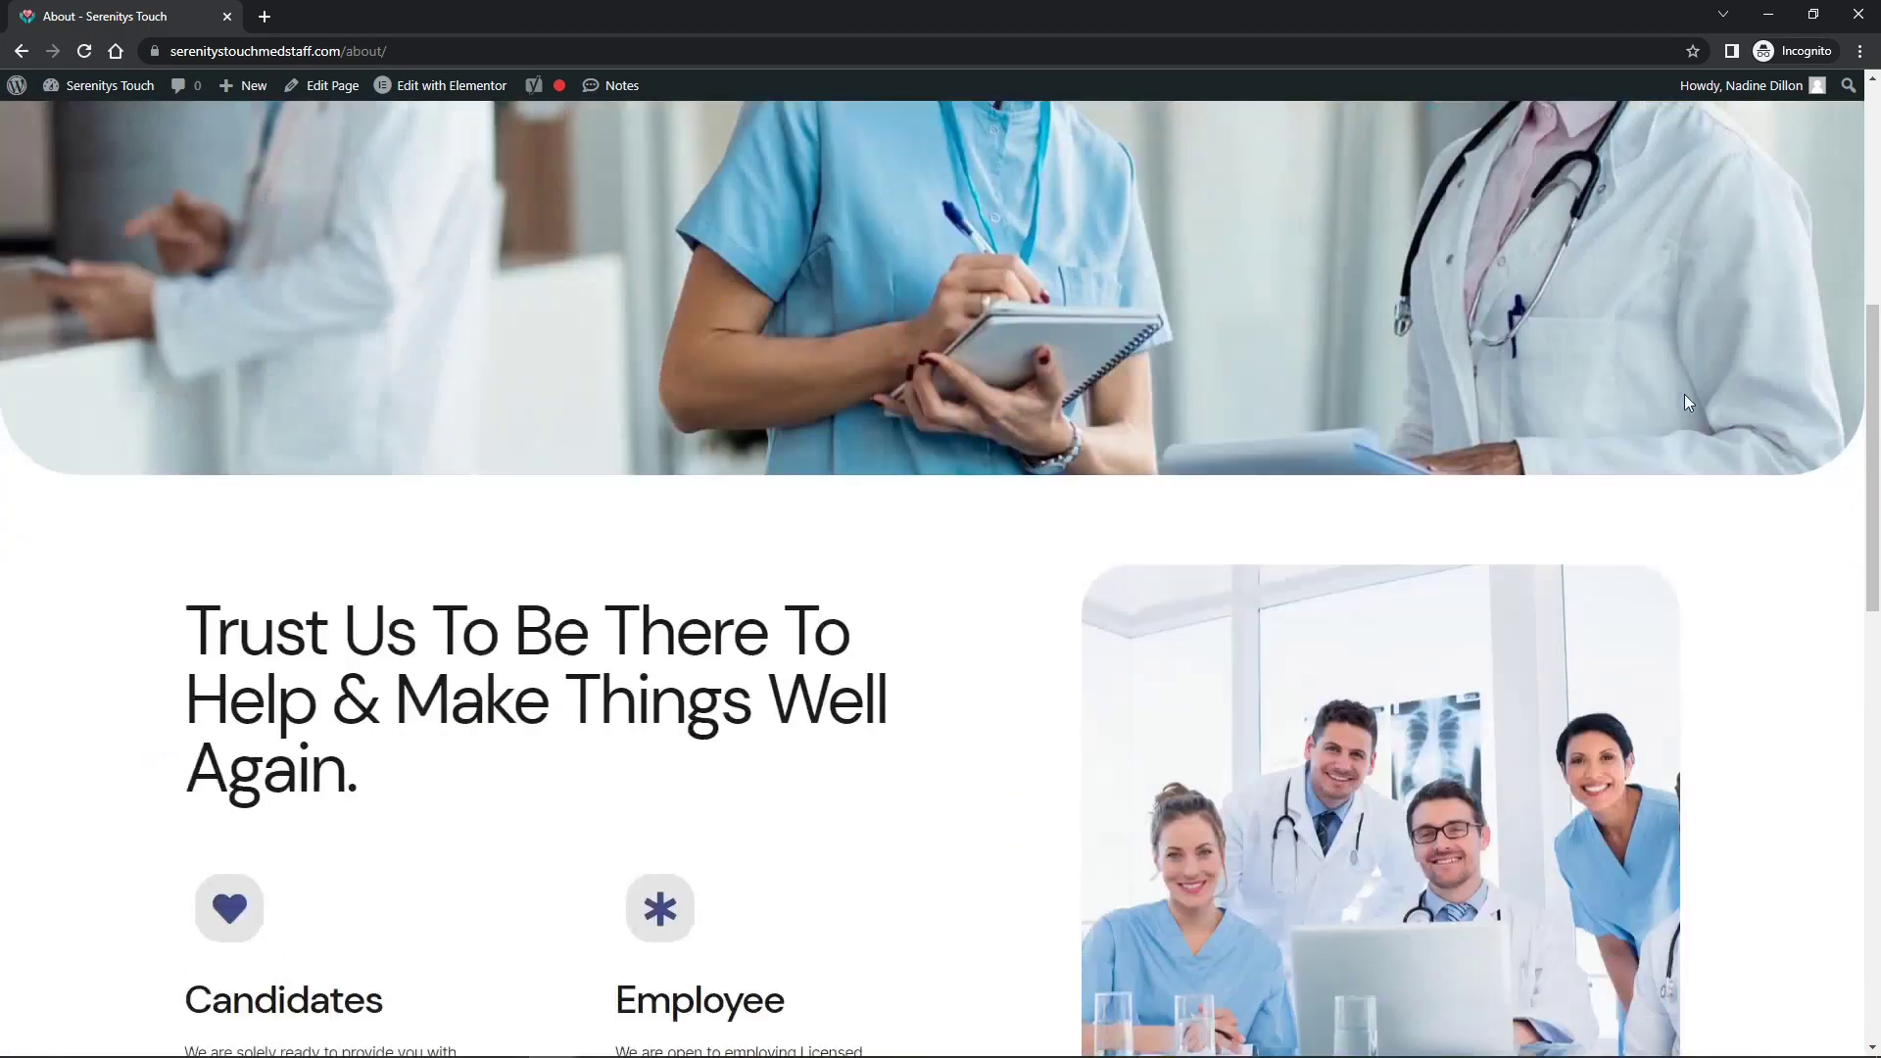
pyautogui.scroll(-12, 1684, 394)
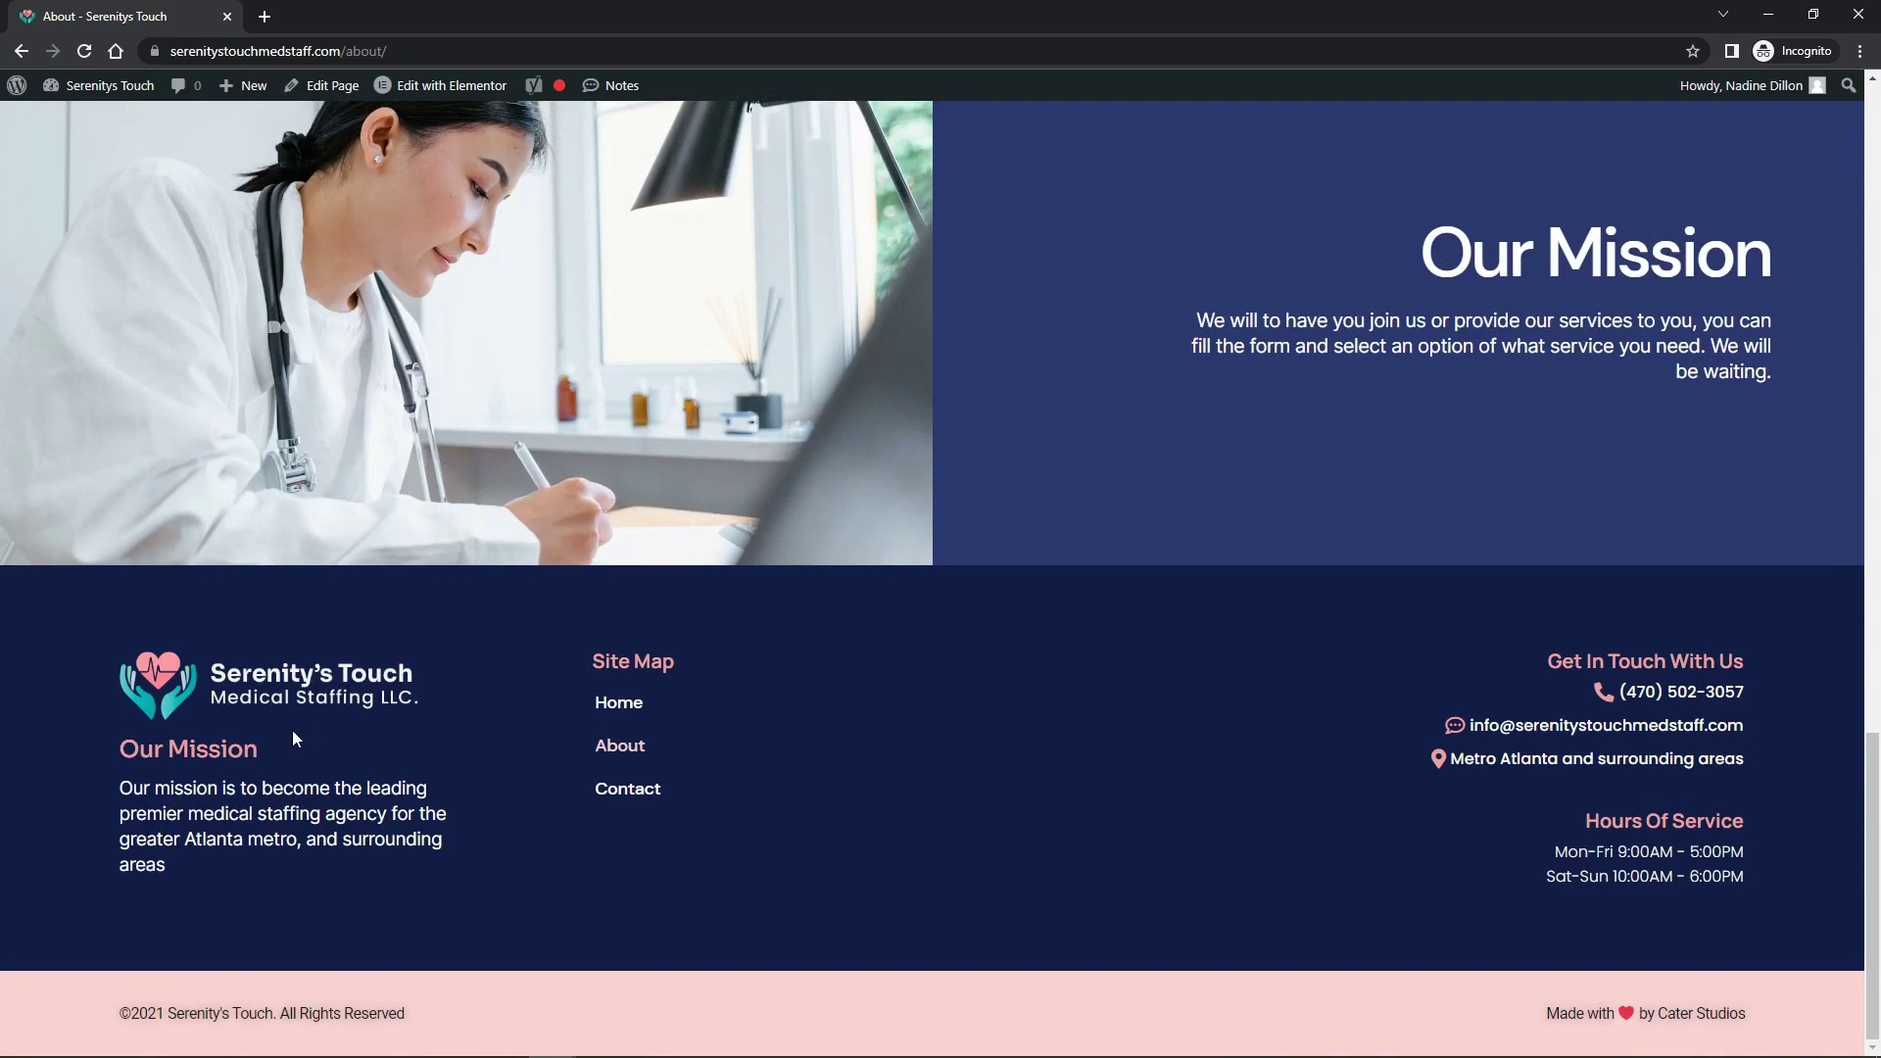
pyautogui.scroll(20, 1395, 432)
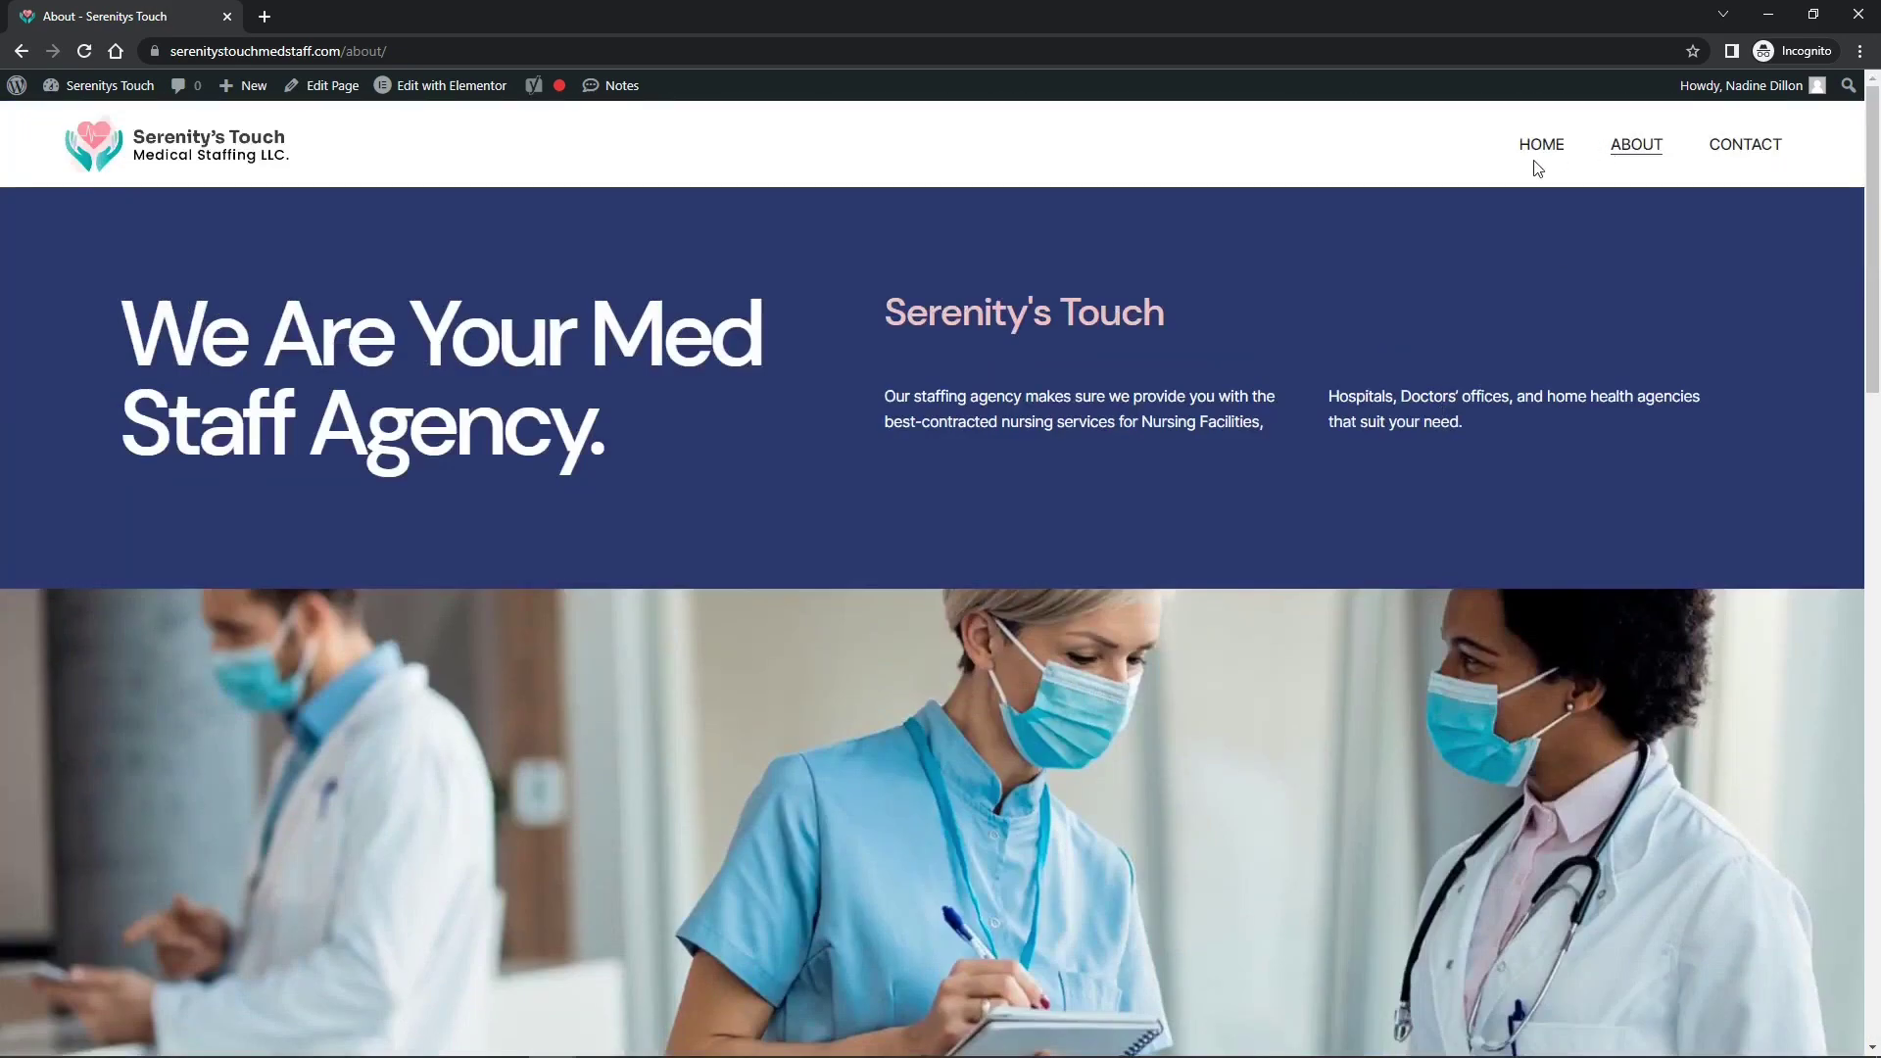
# Step: Return to the Home page and look over its sections down to the footer
pyautogui.click(1537, 158)
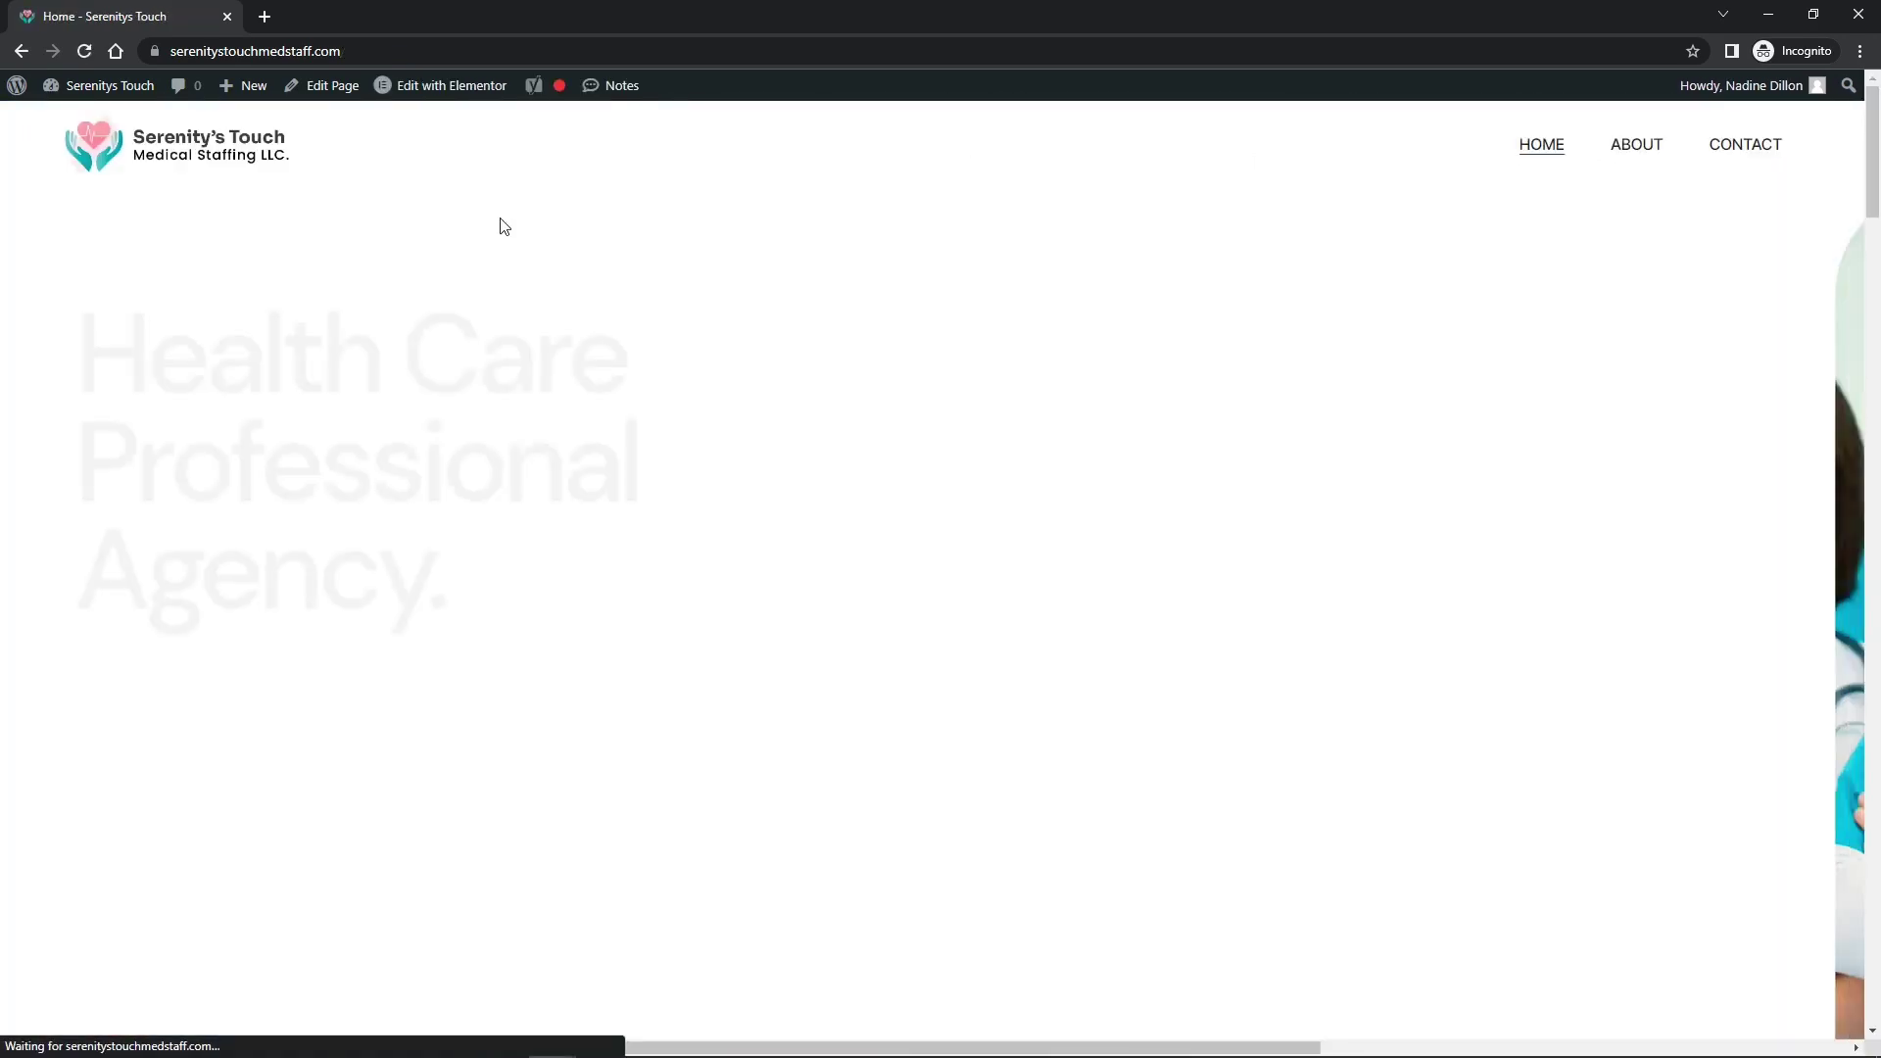
pyautogui.scroll(-20, 525, 250)
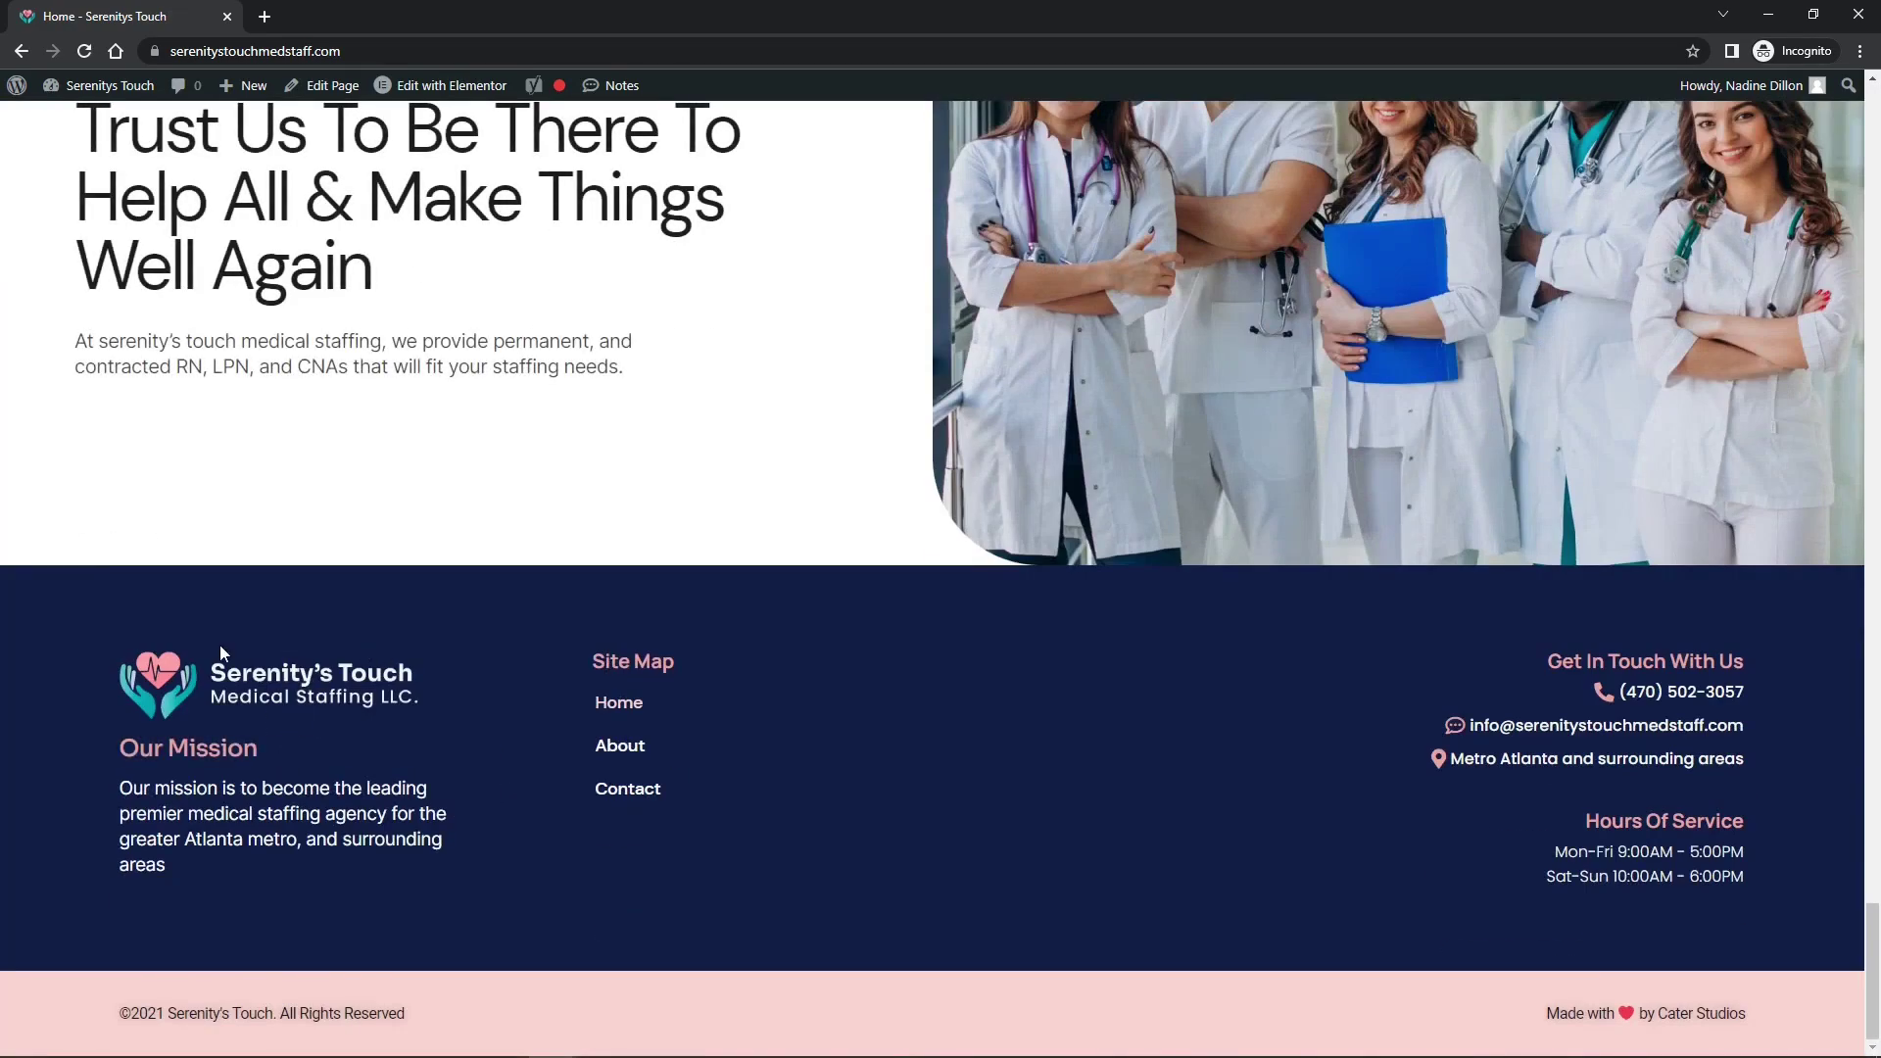
pyautogui.scroll(20, 599, 499)
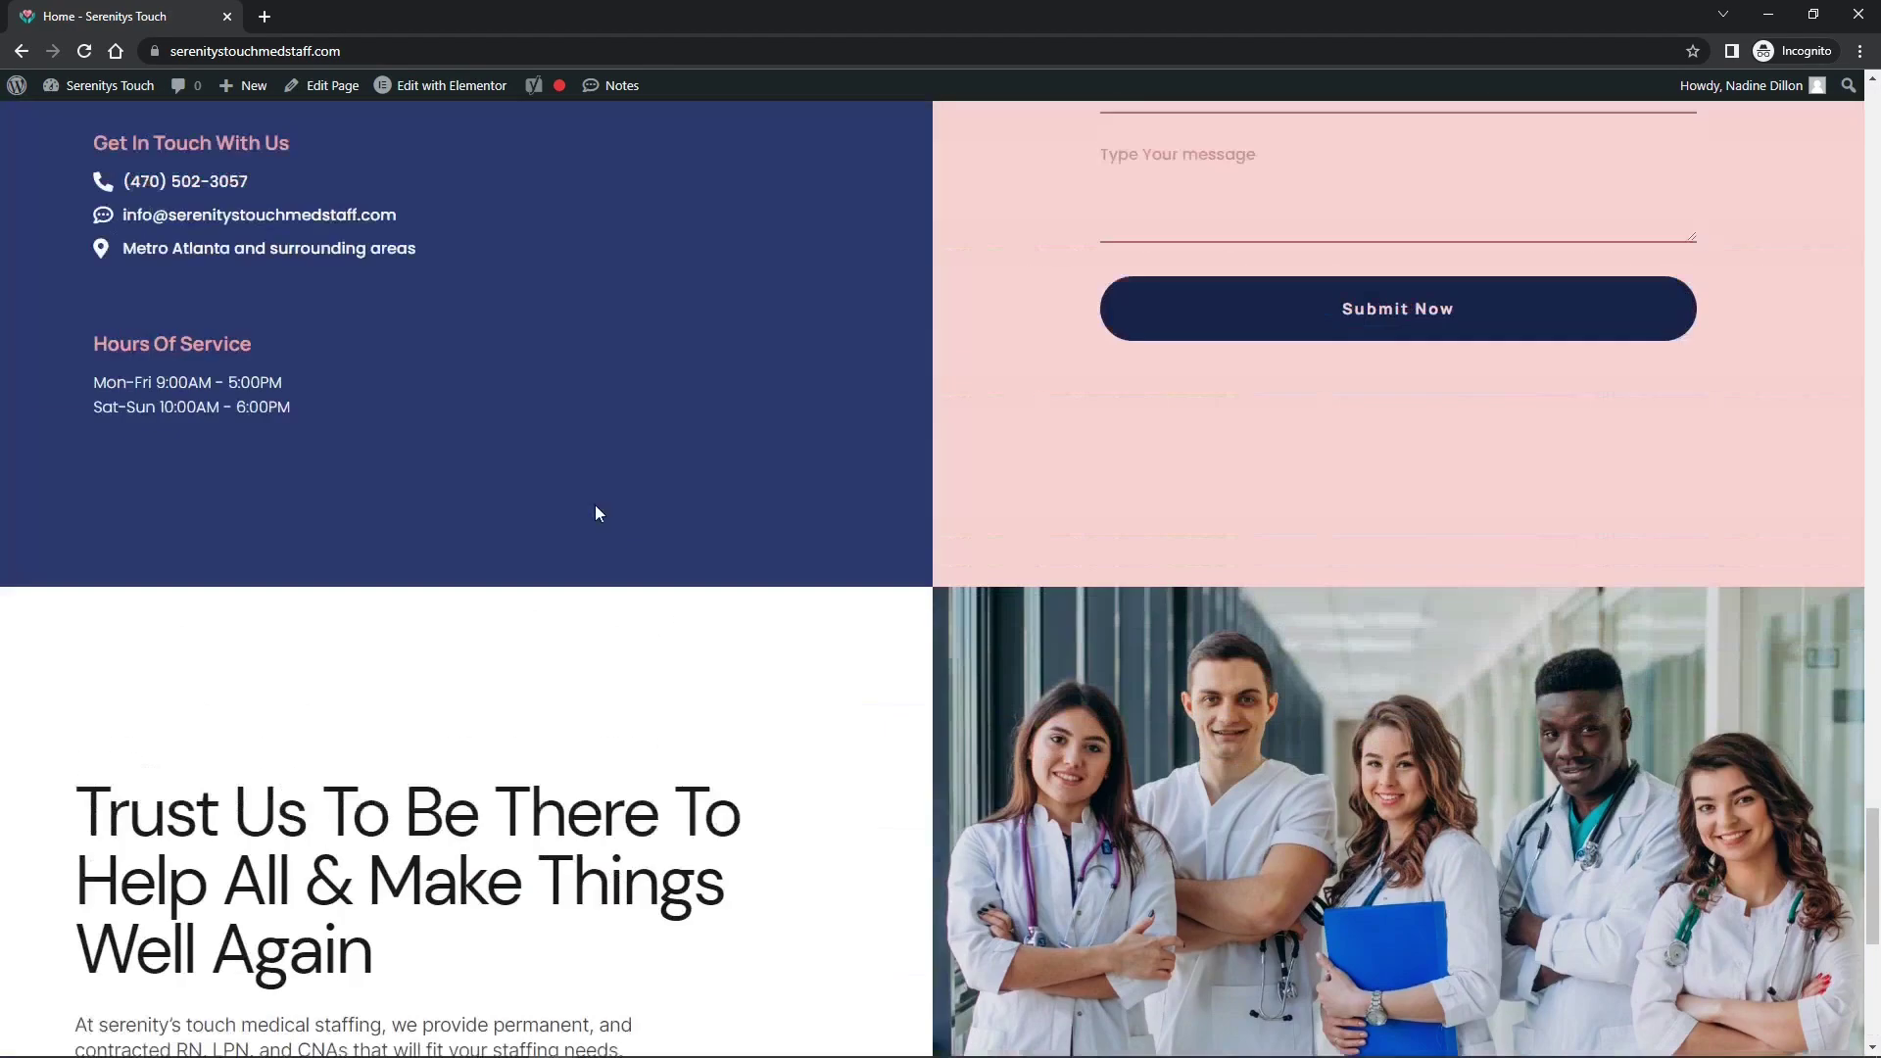
pyautogui.scroll(-15, 608, 449)
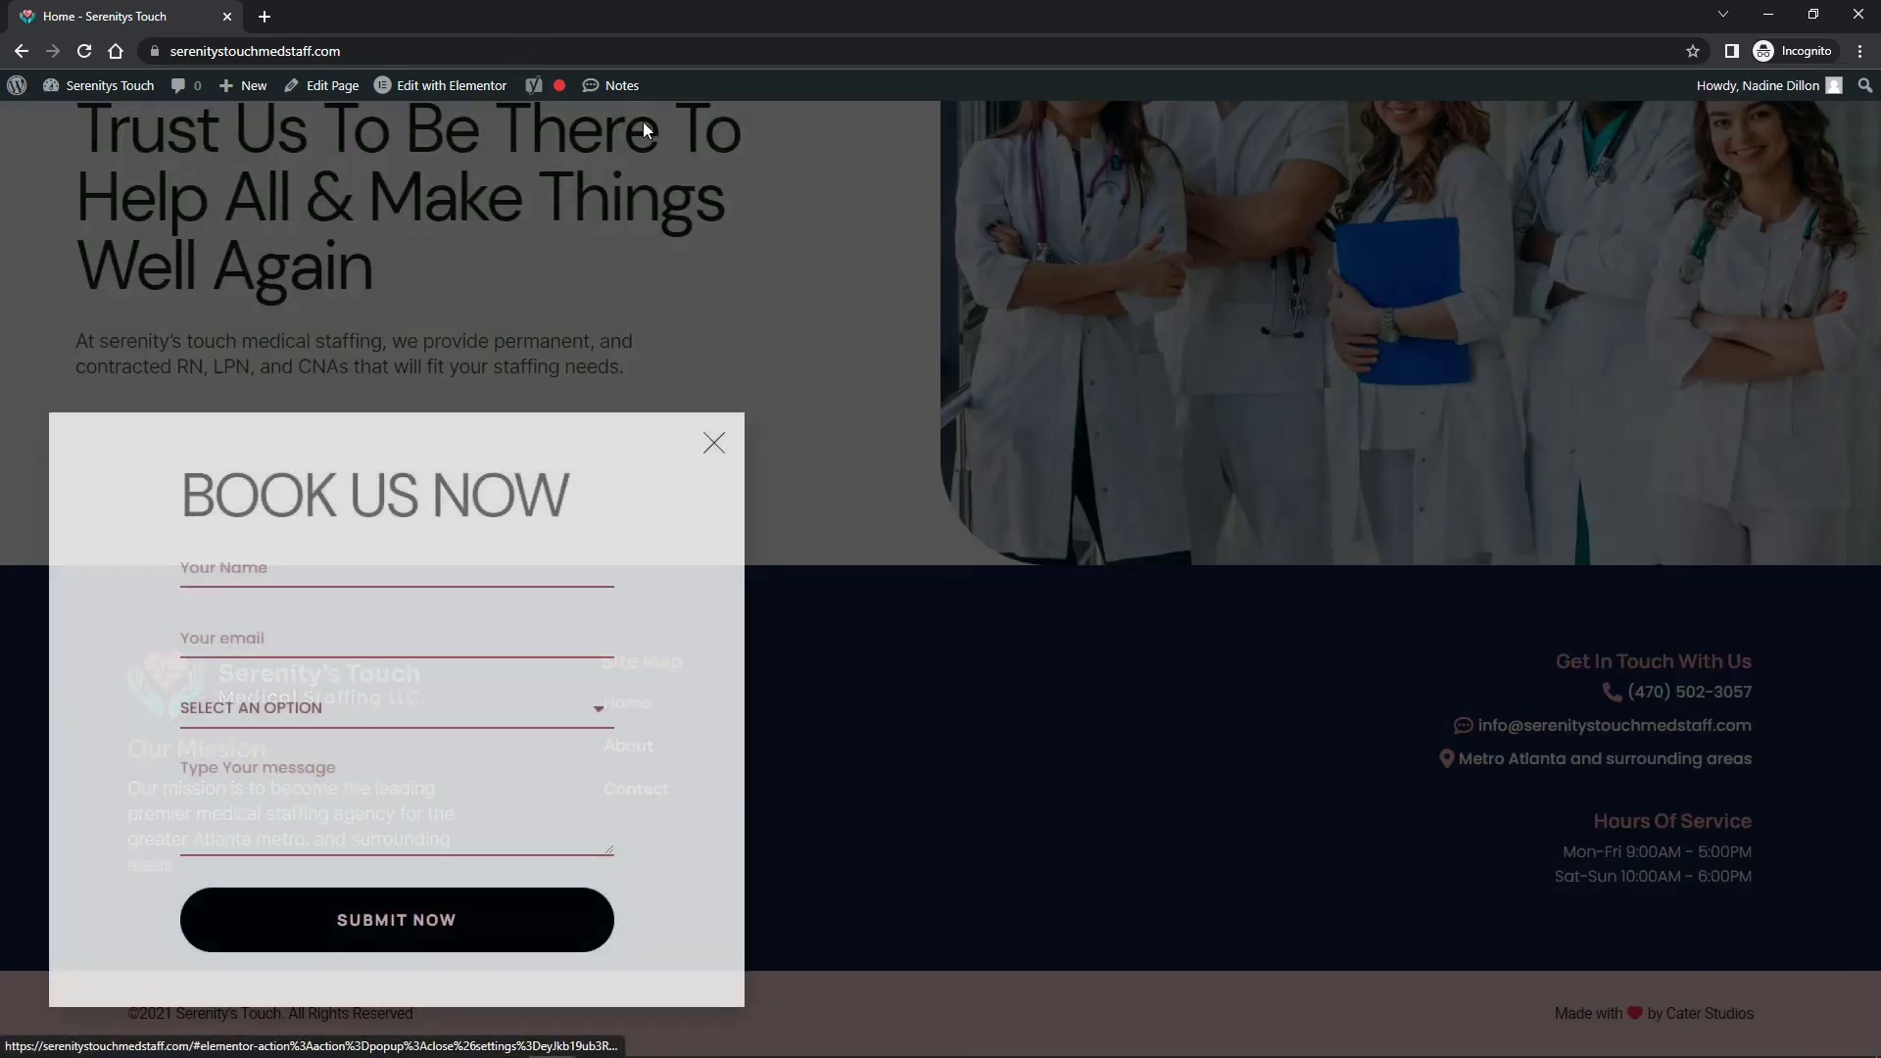
# Step: Dismiss the booking popup, view note 16 by Our Mission in the Home page footer, and close notes mode
pyautogui.click(714, 443)
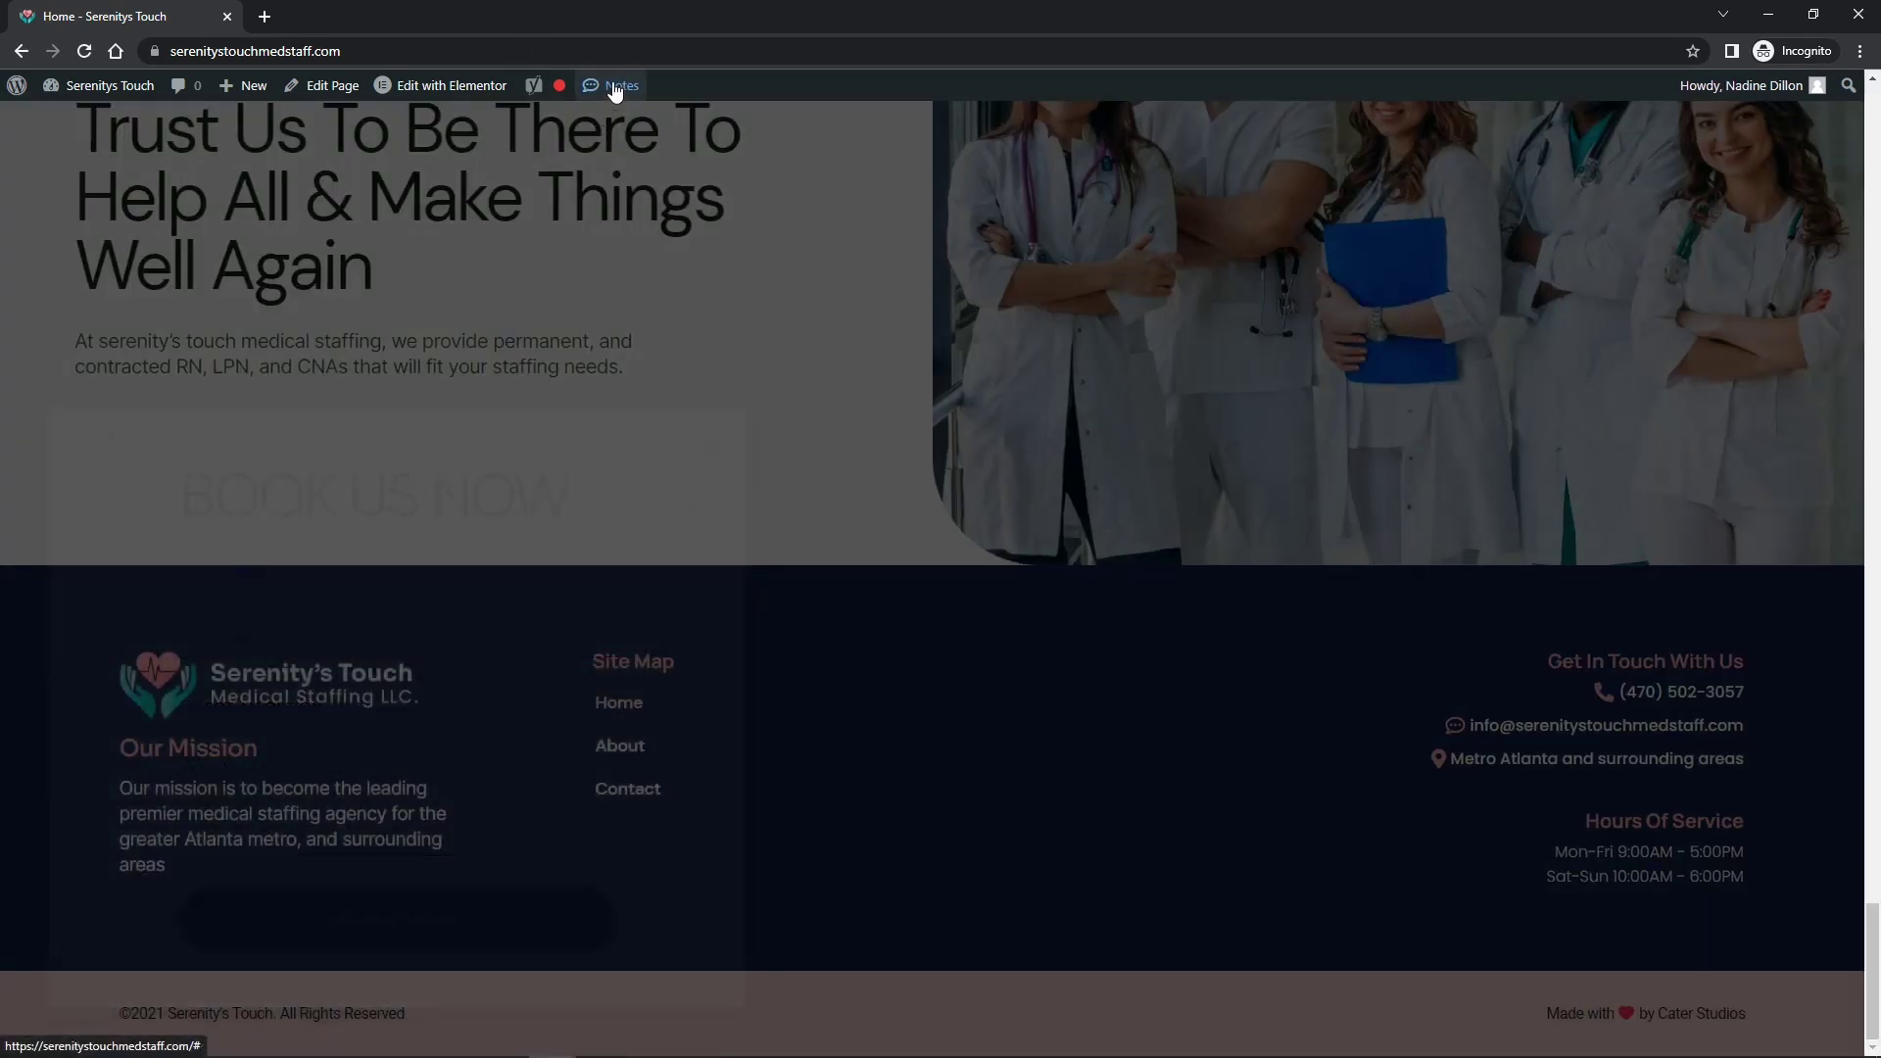
pyautogui.click(615, 85)
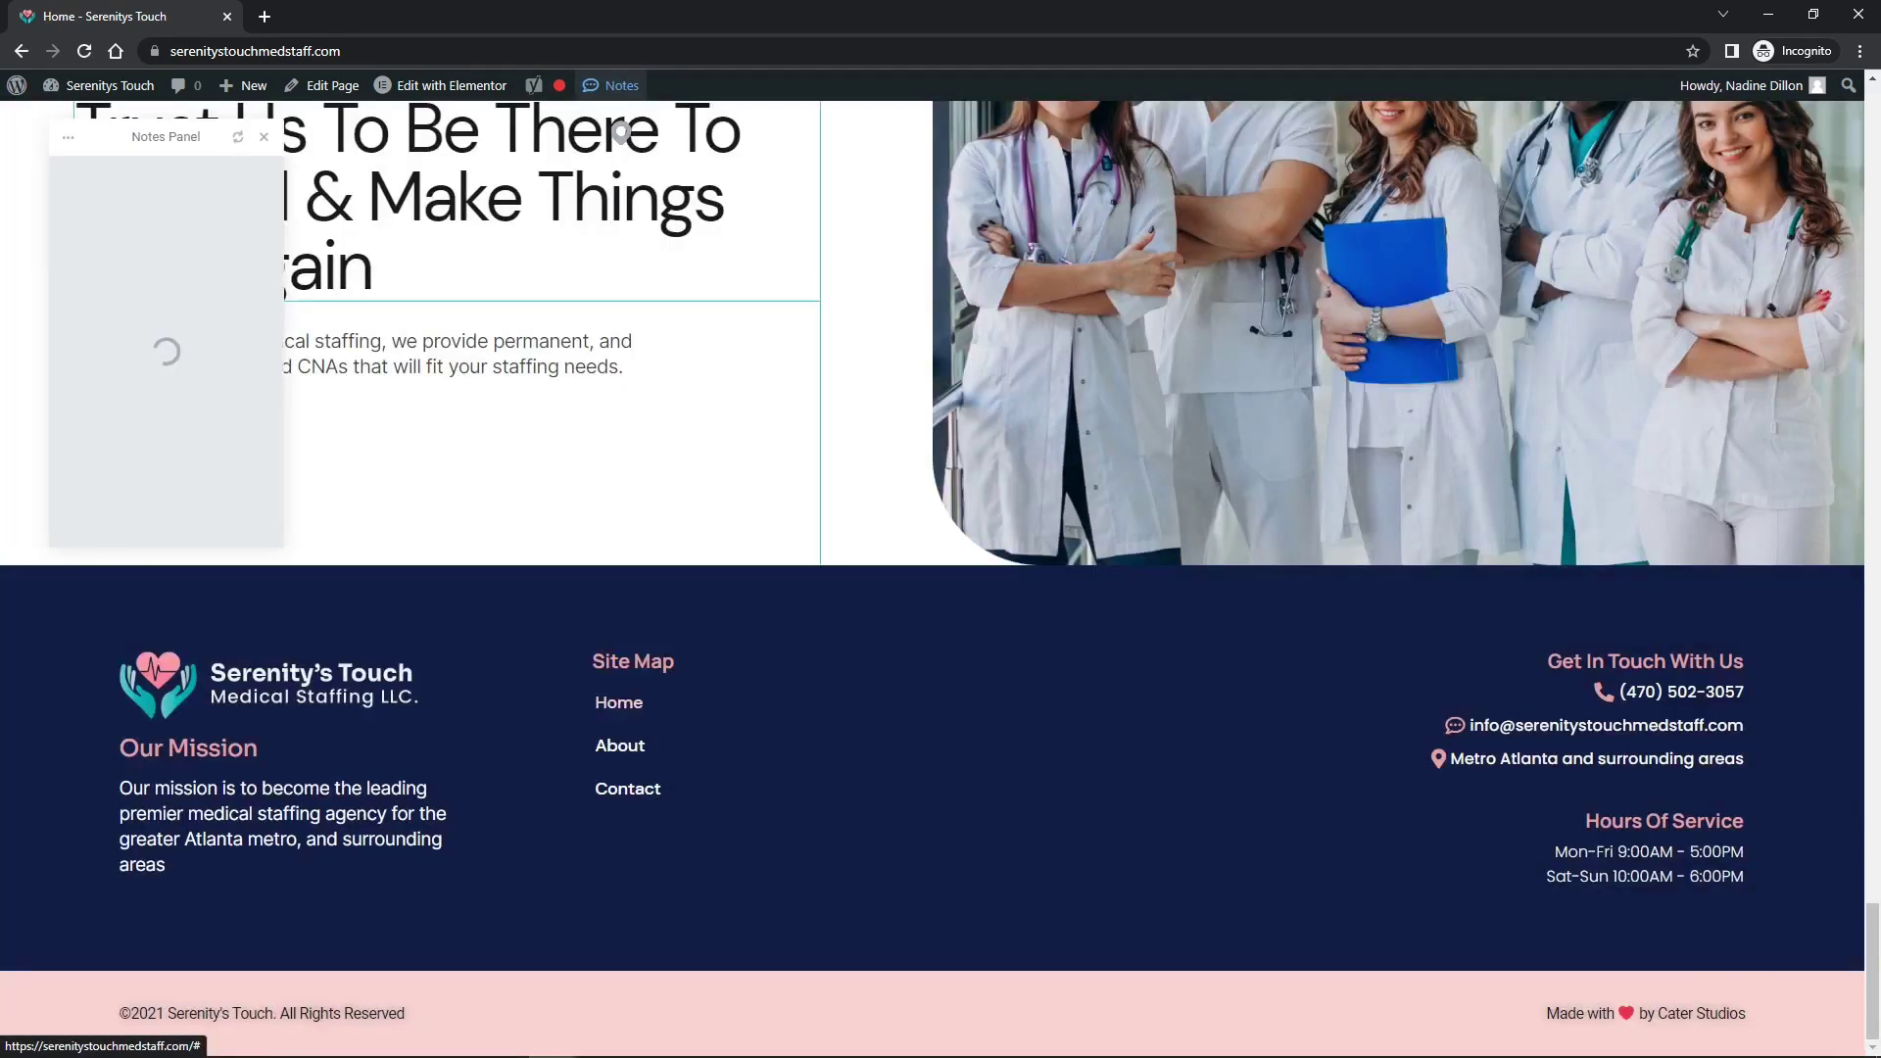
pyautogui.click(342, 750)
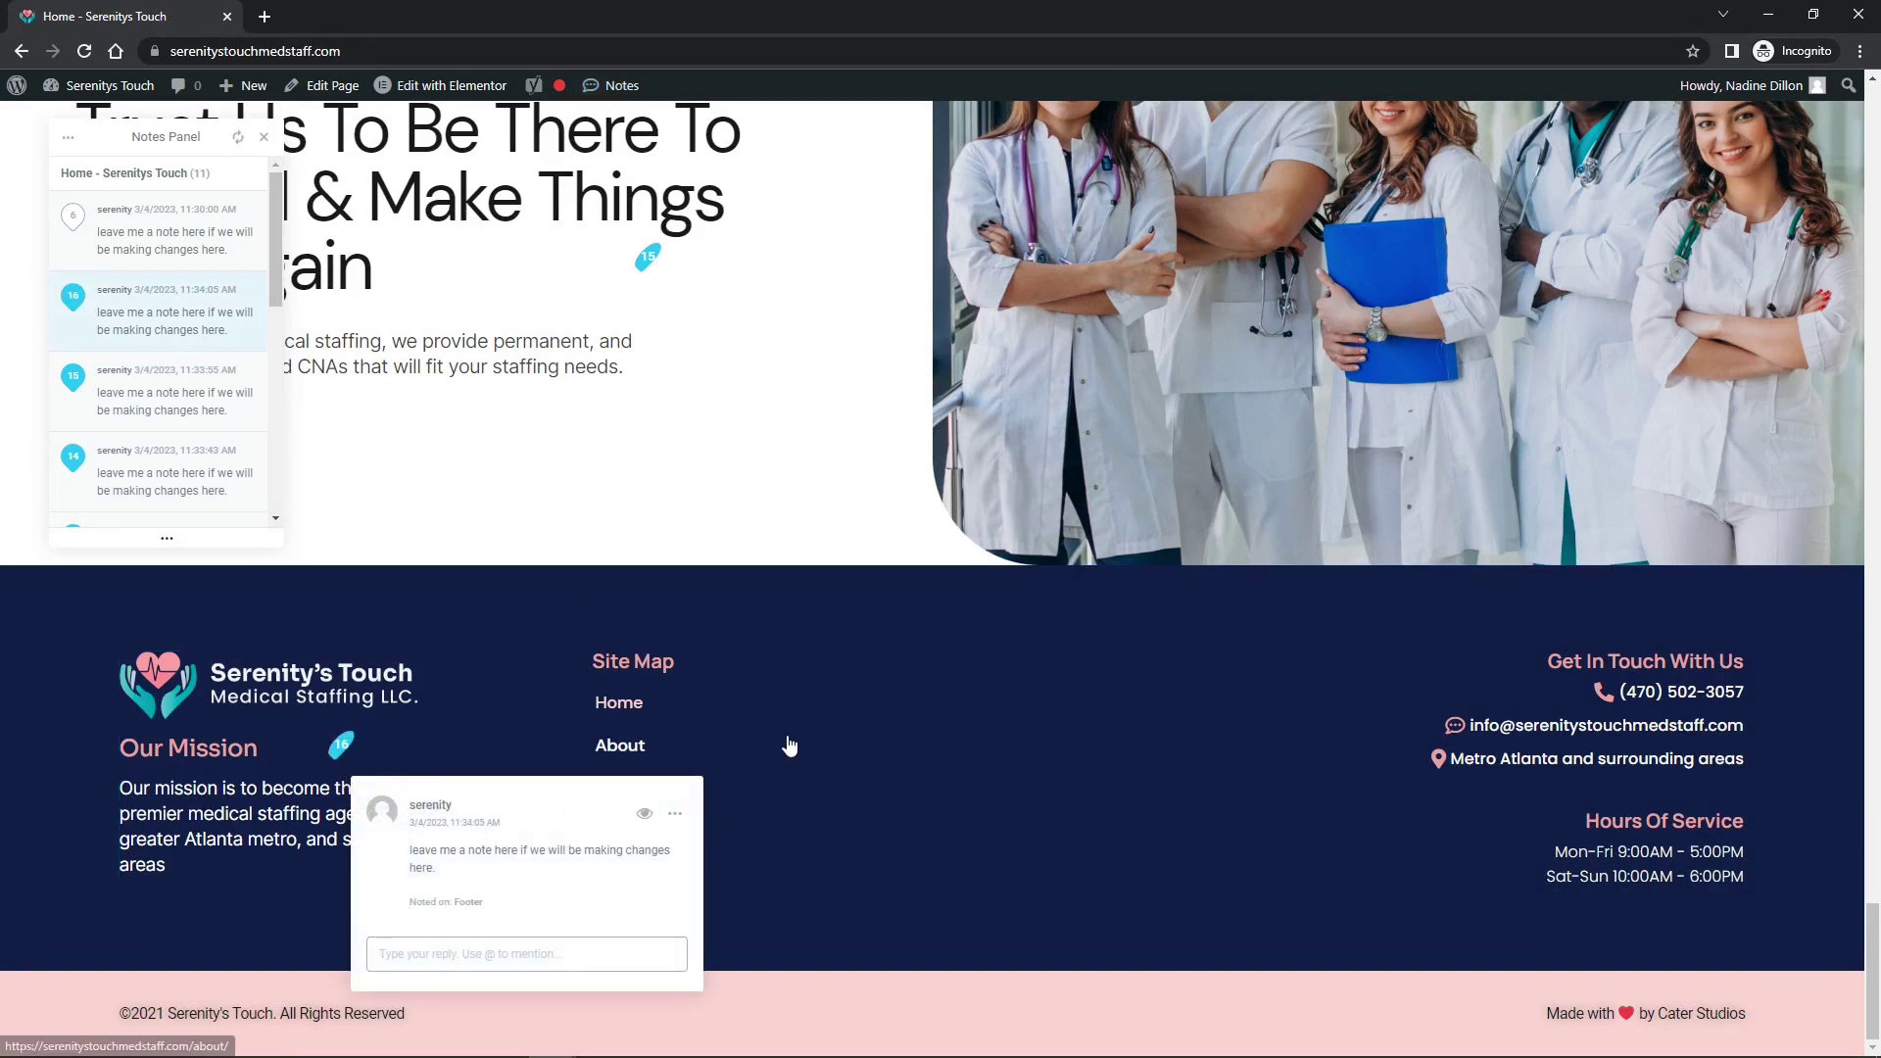
pyautogui.click(263, 137)
# Step: Open the Contact page with notes mode on and examine its note markers from the heading down to the quote section
pyautogui.scroll(20, 784, 480)
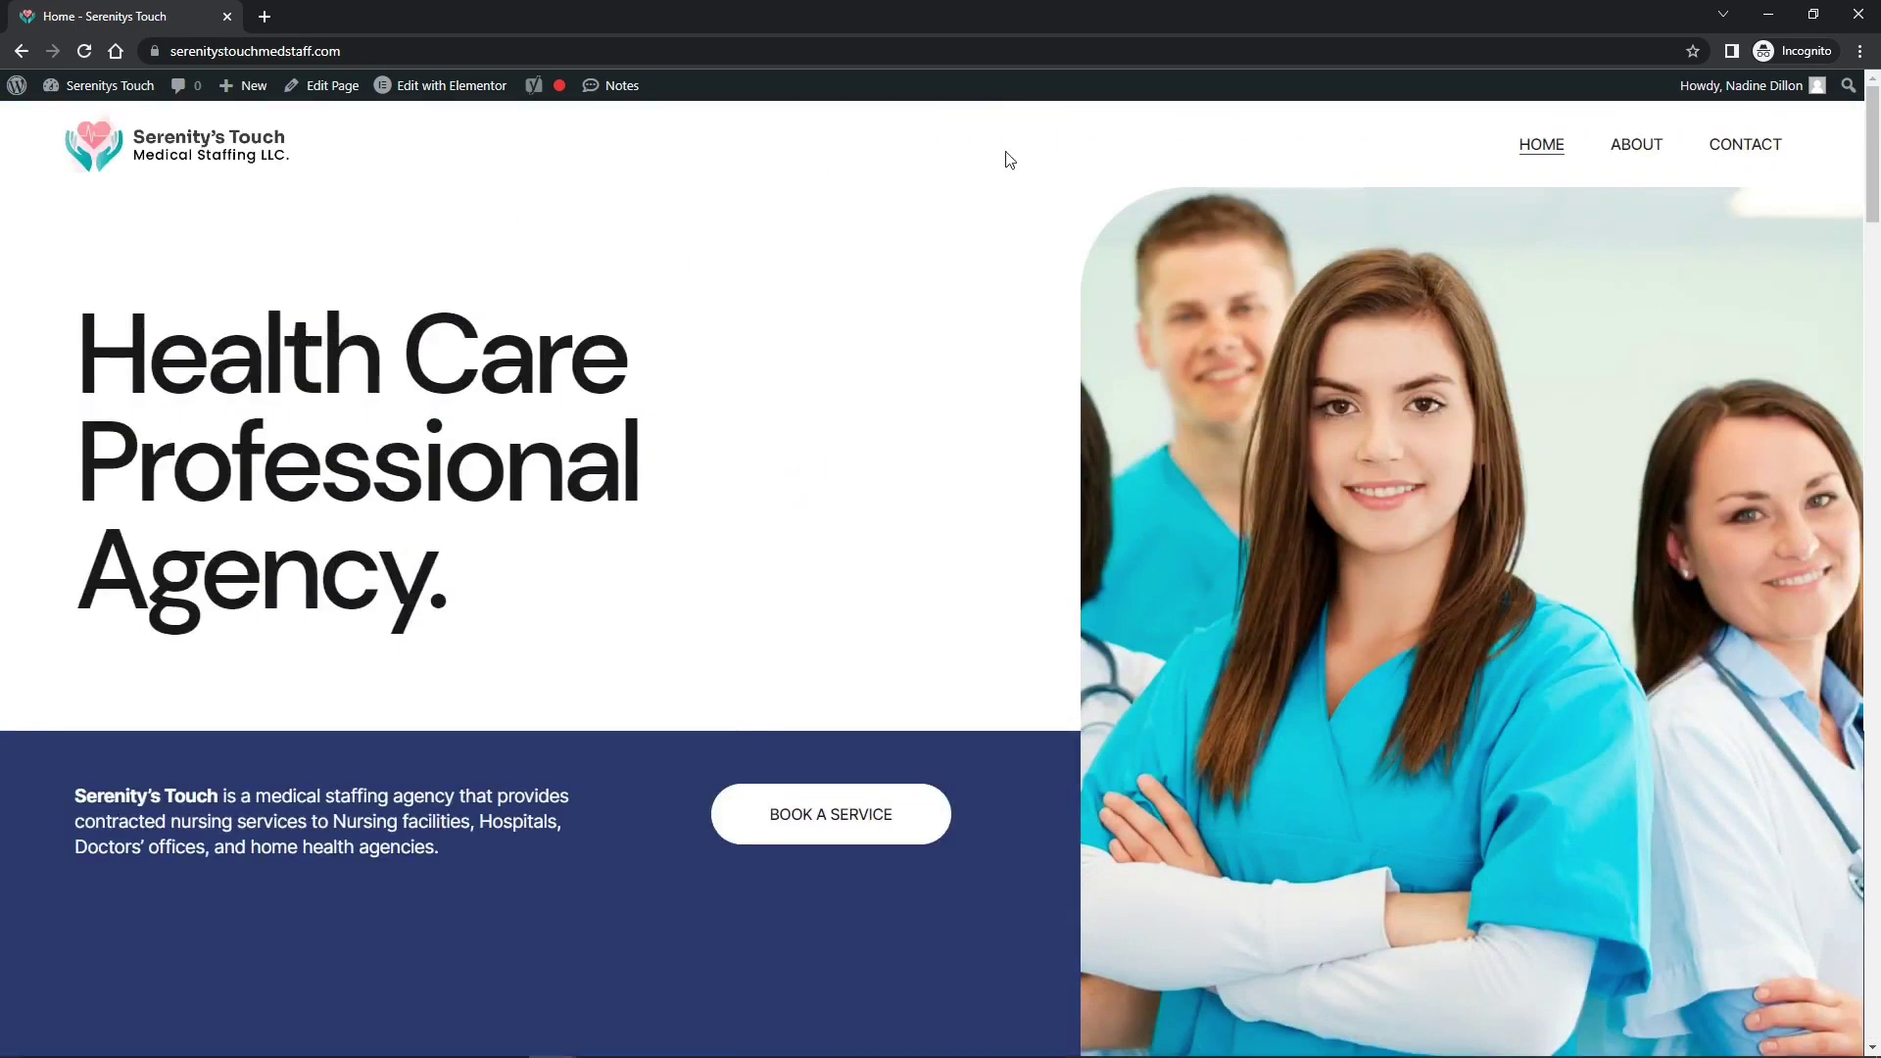
pyautogui.click(1736, 144)
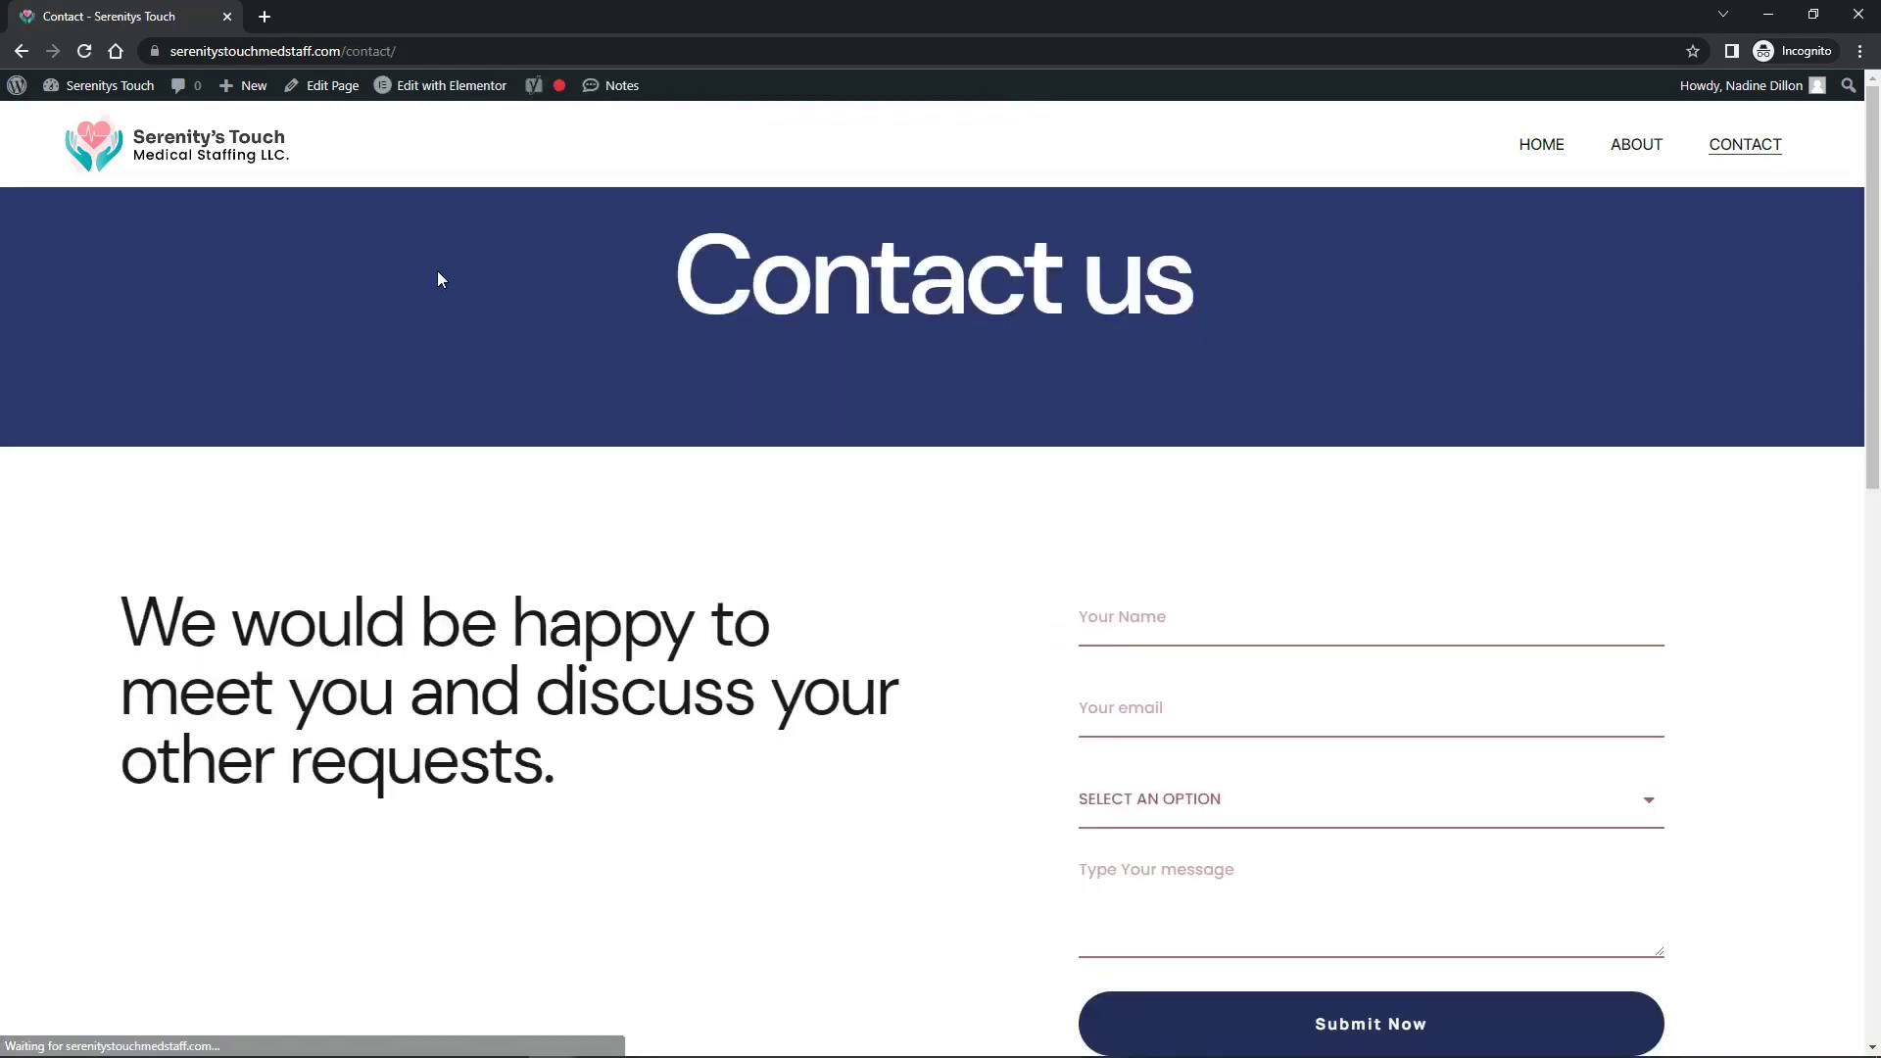
pyautogui.click(615, 86)
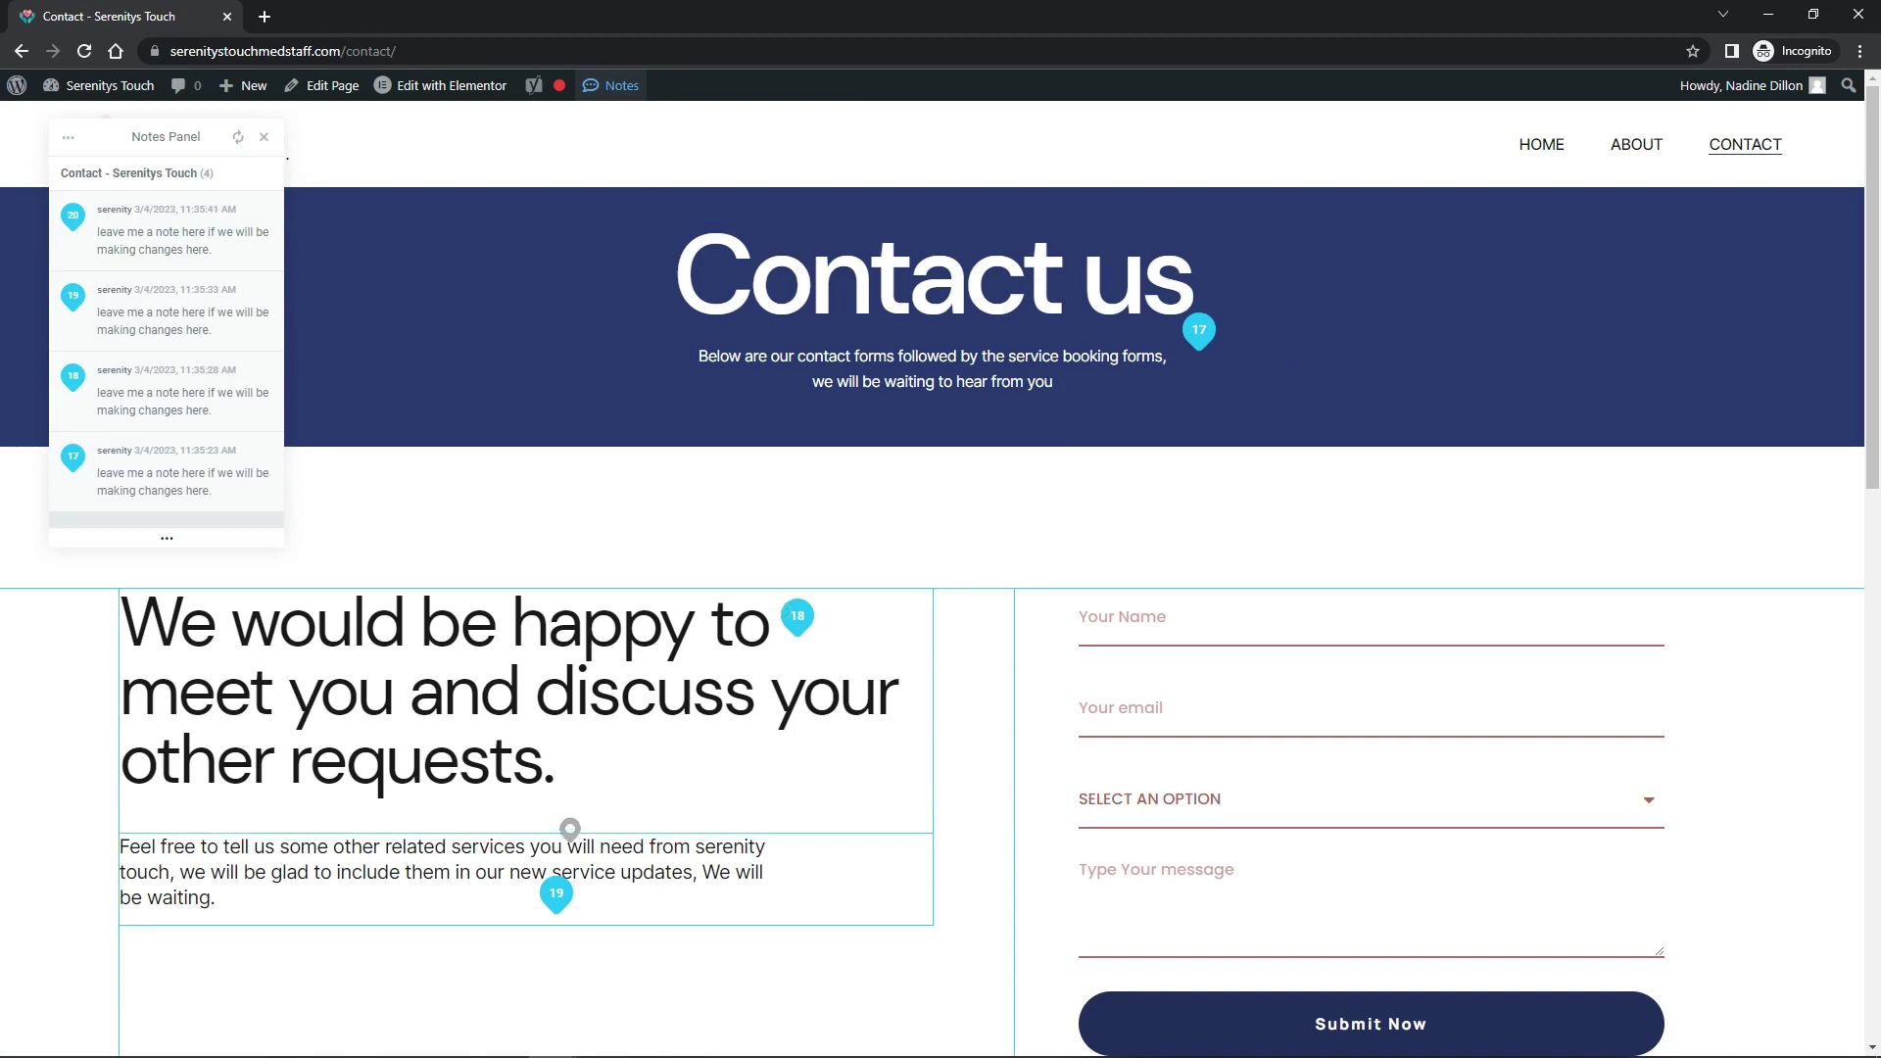
pyautogui.scroll(-15, 1319, 703)
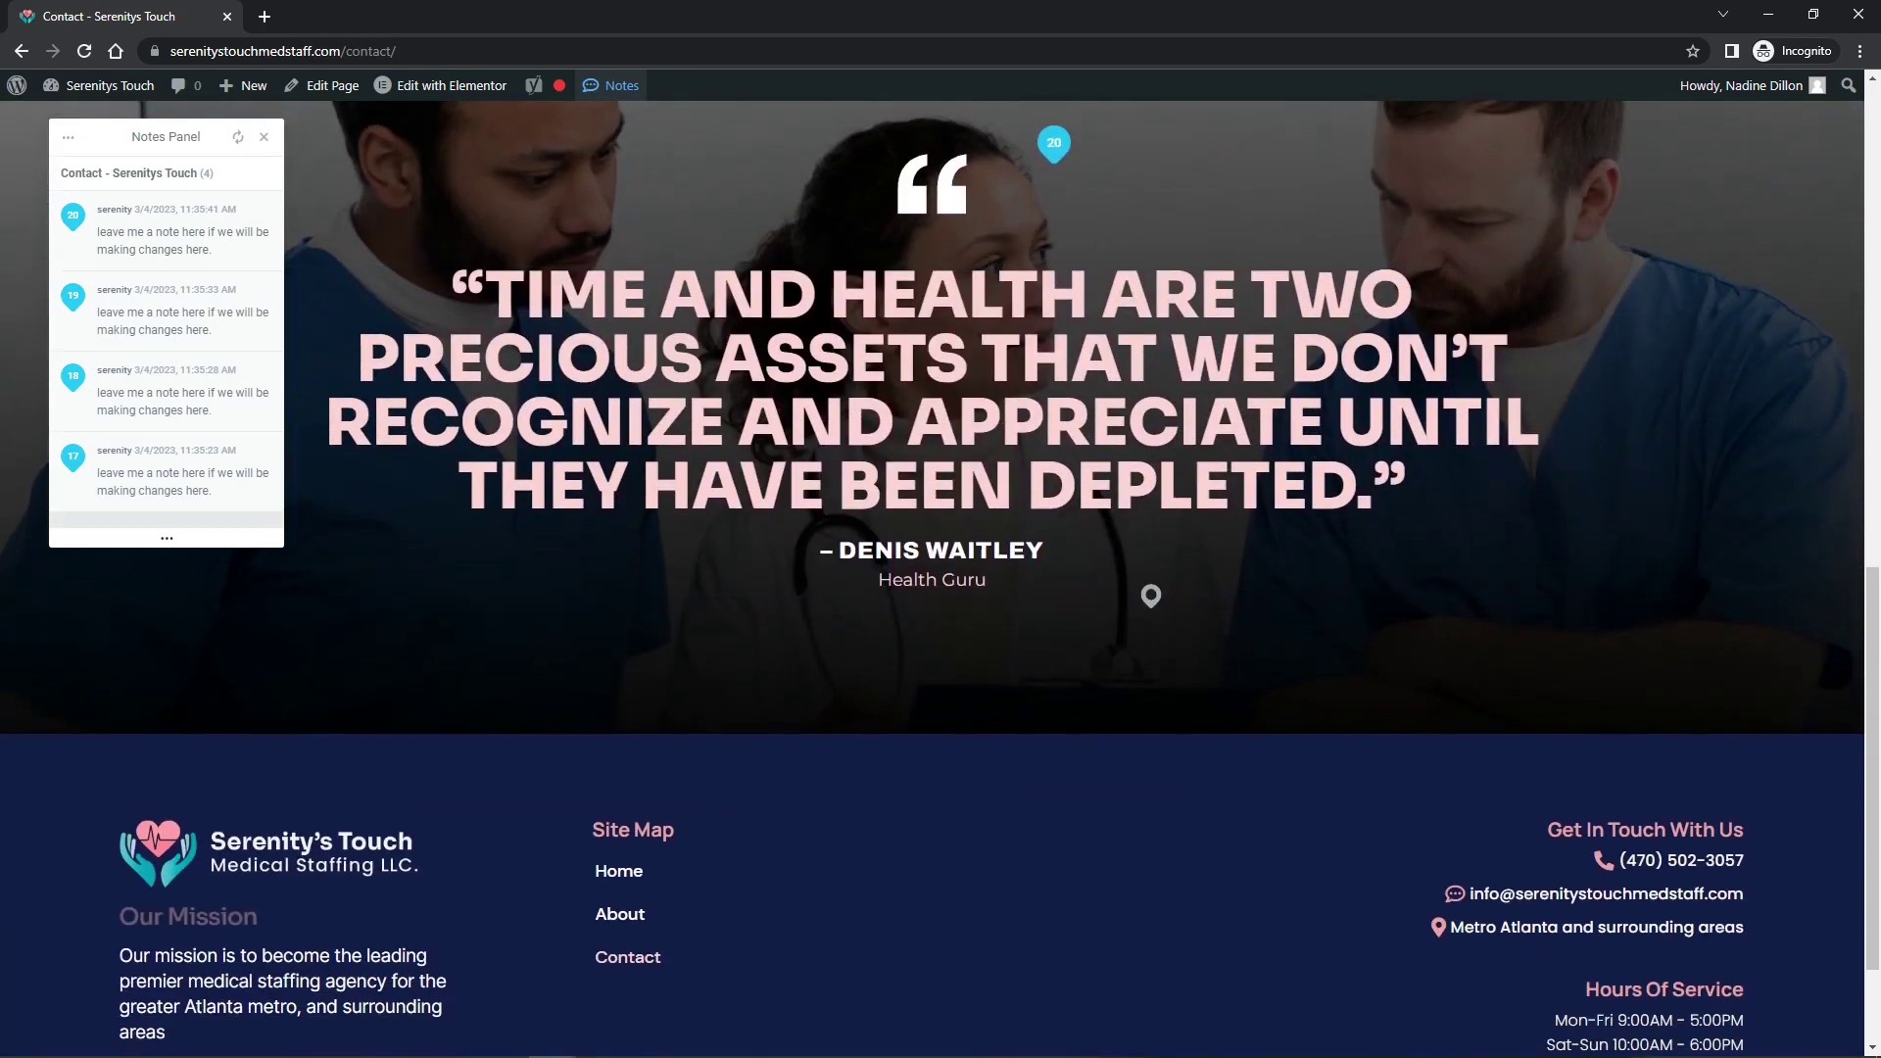
pyautogui.scroll(15, 1154, 599)
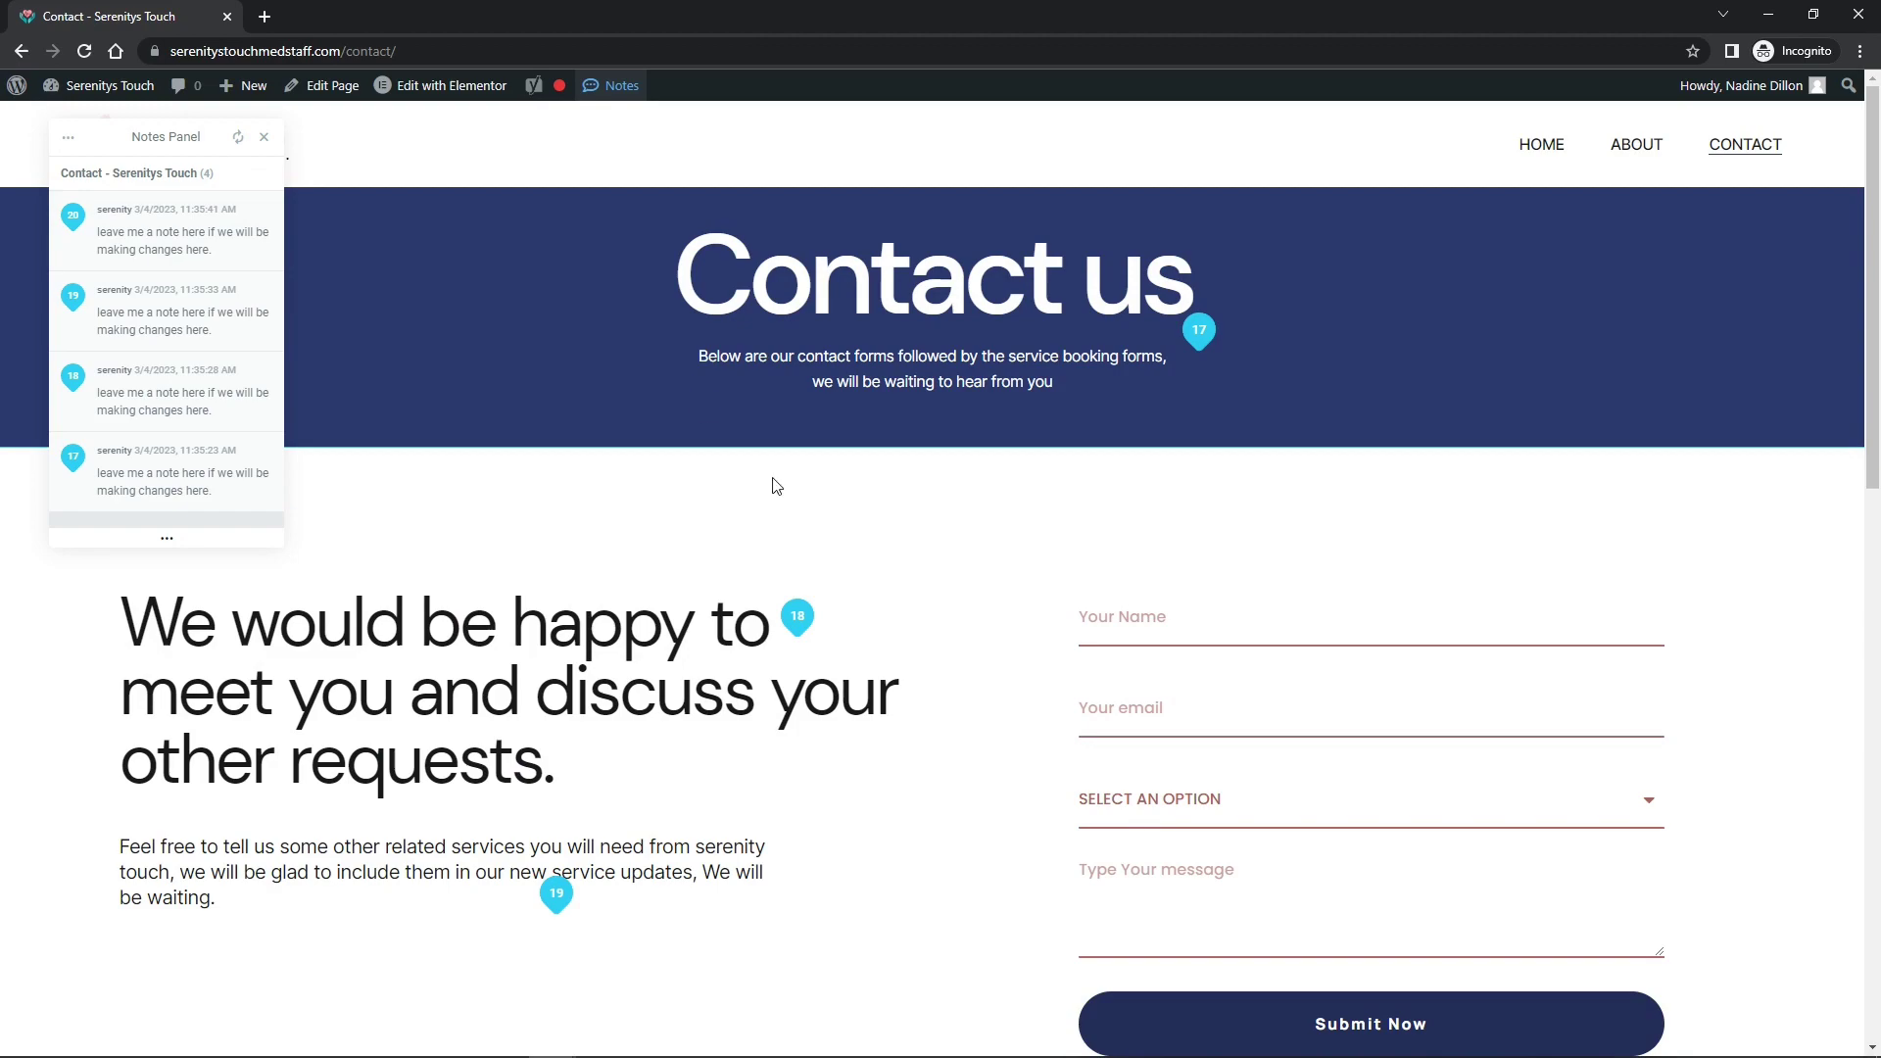
pyautogui.scroll(-10, 1163, 586)
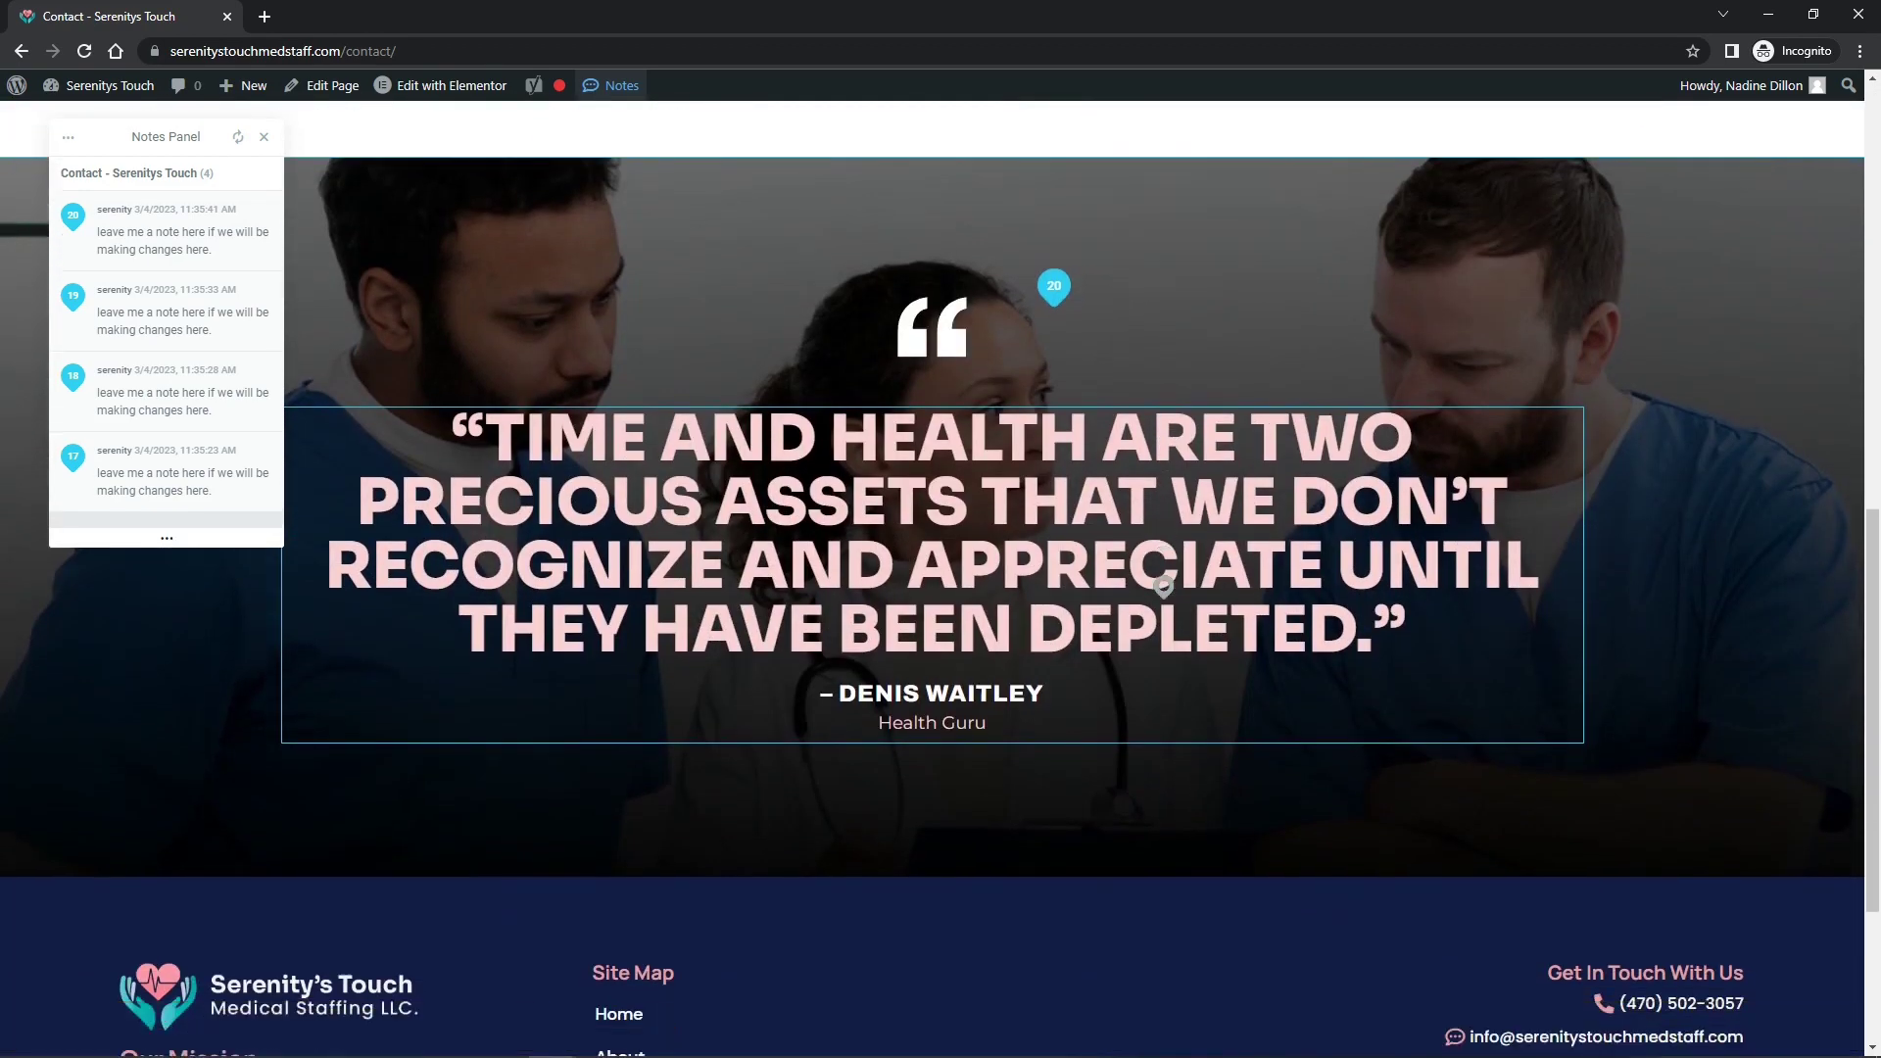
pyautogui.scroll(-3, 1163, 586)
pyautogui.scroll(13, 1163, 585)
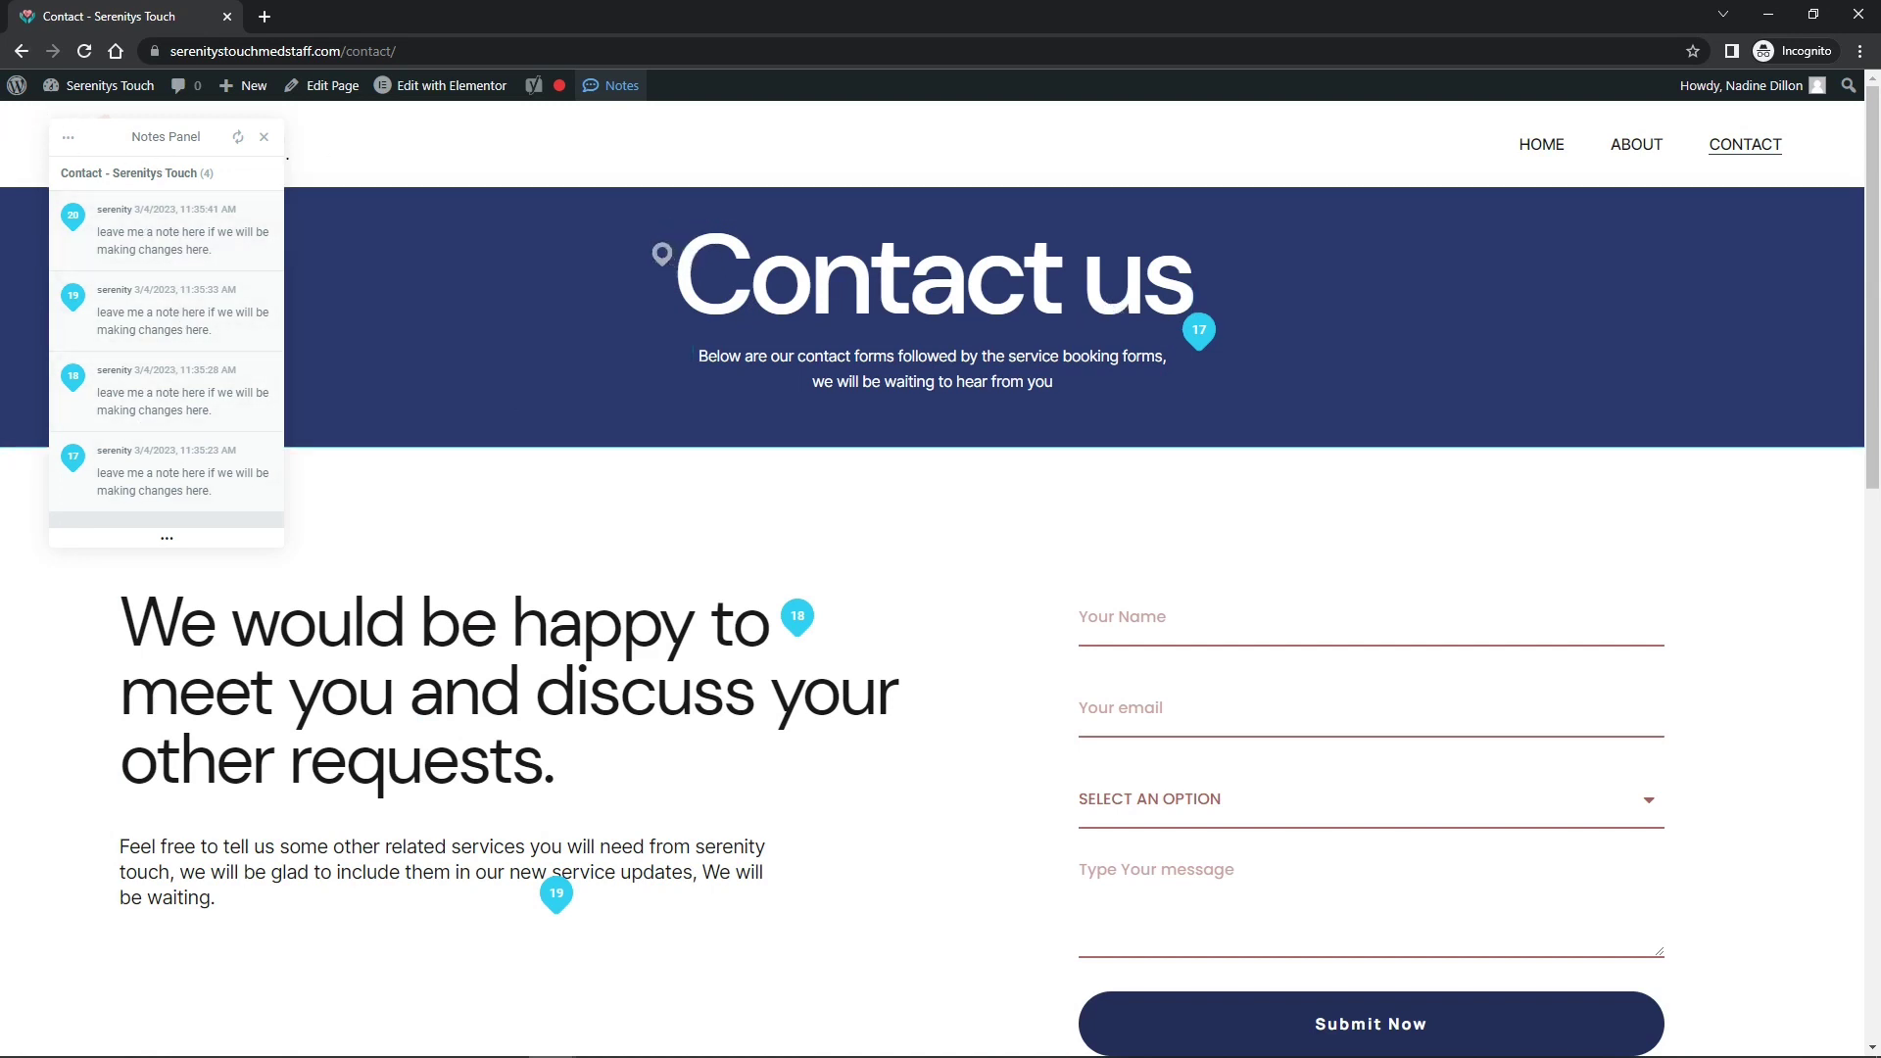
# Step: Leave the note "here is what i want you to do" beside the Contact us heading
pyautogui.click(662, 256)
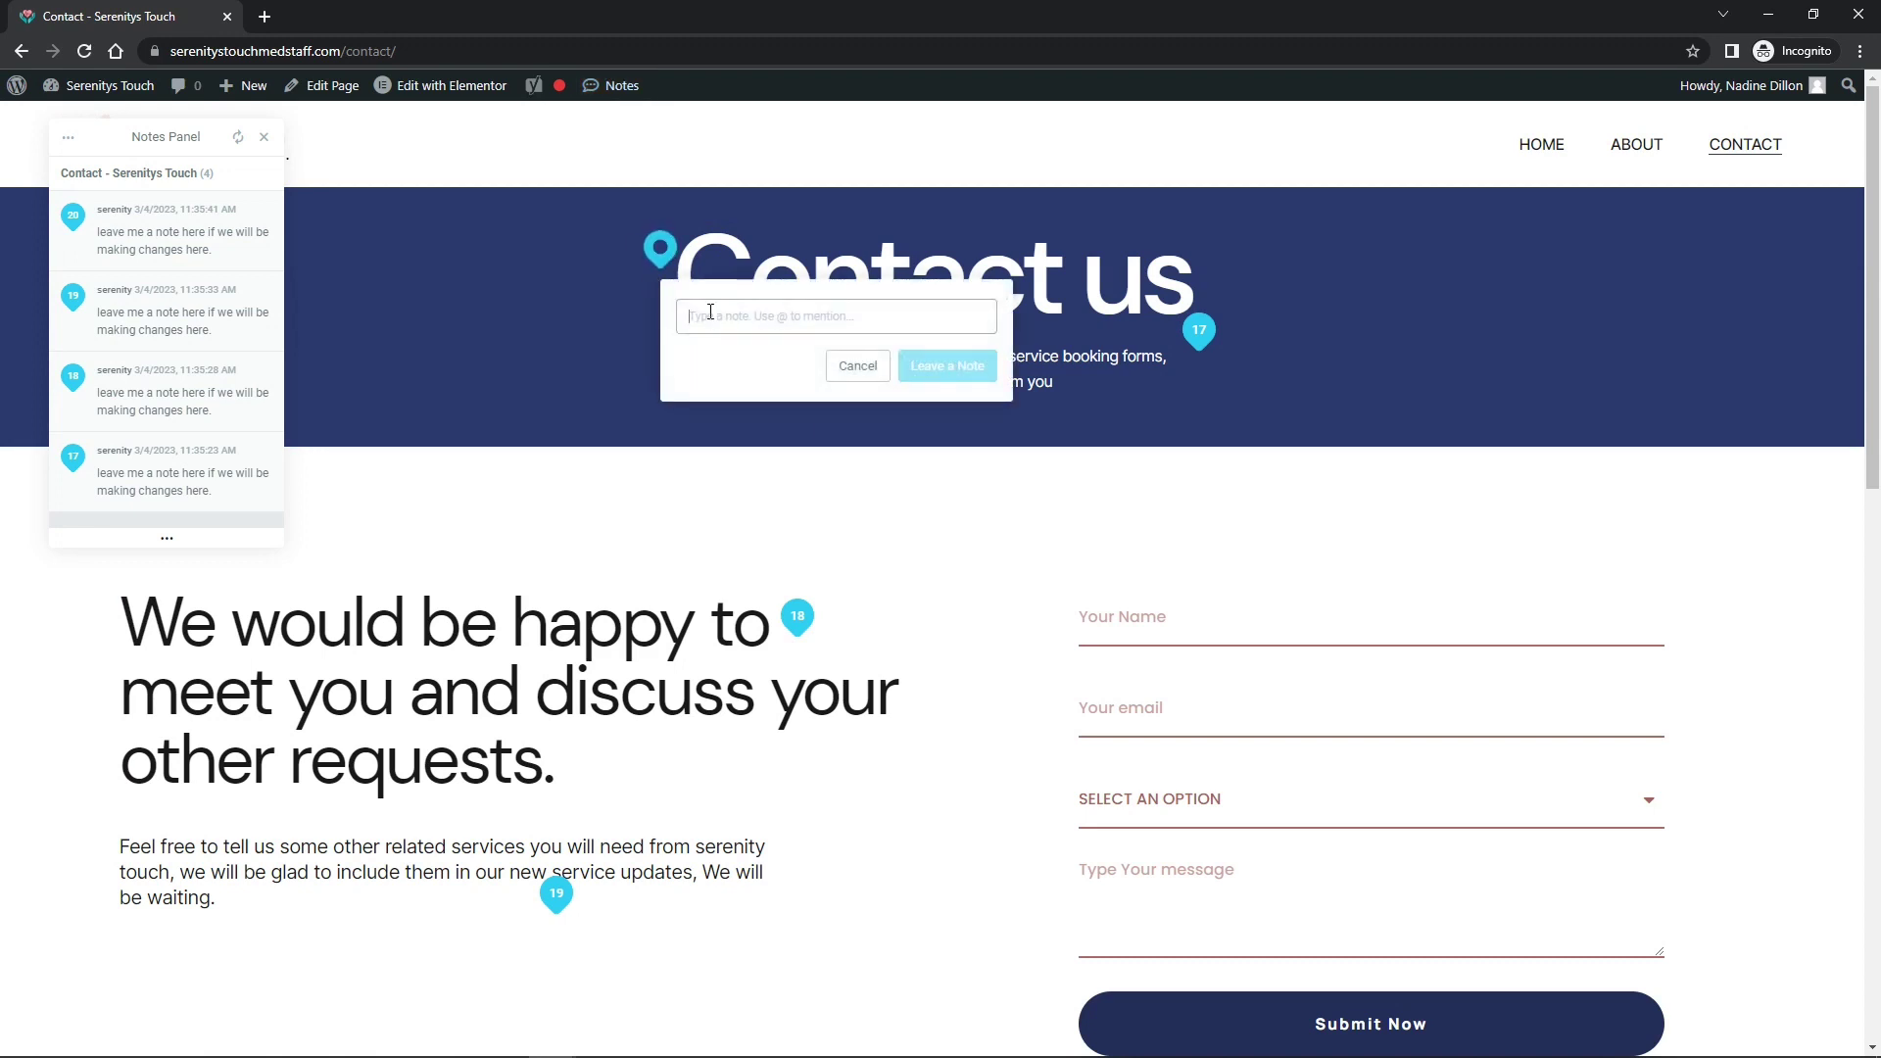
pyautogui.write('here is what i want you to do')
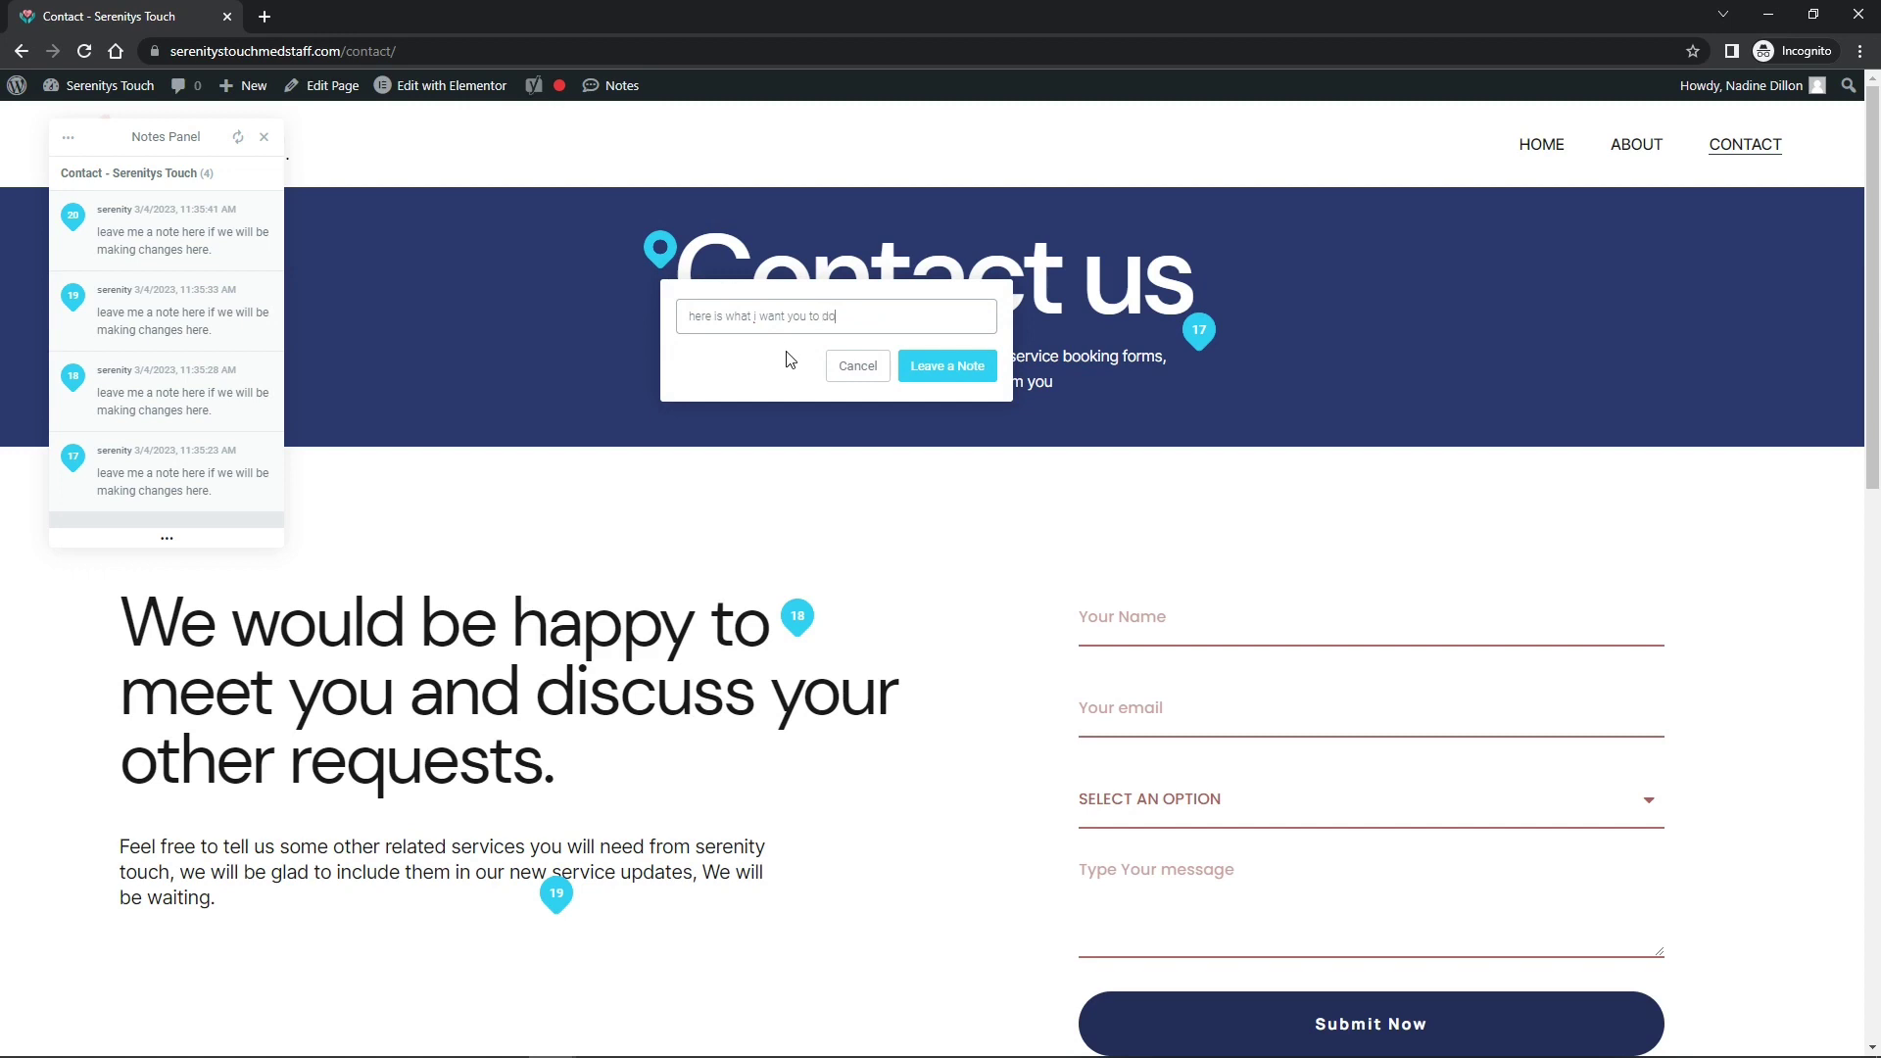
pyautogui.click(947, 369)
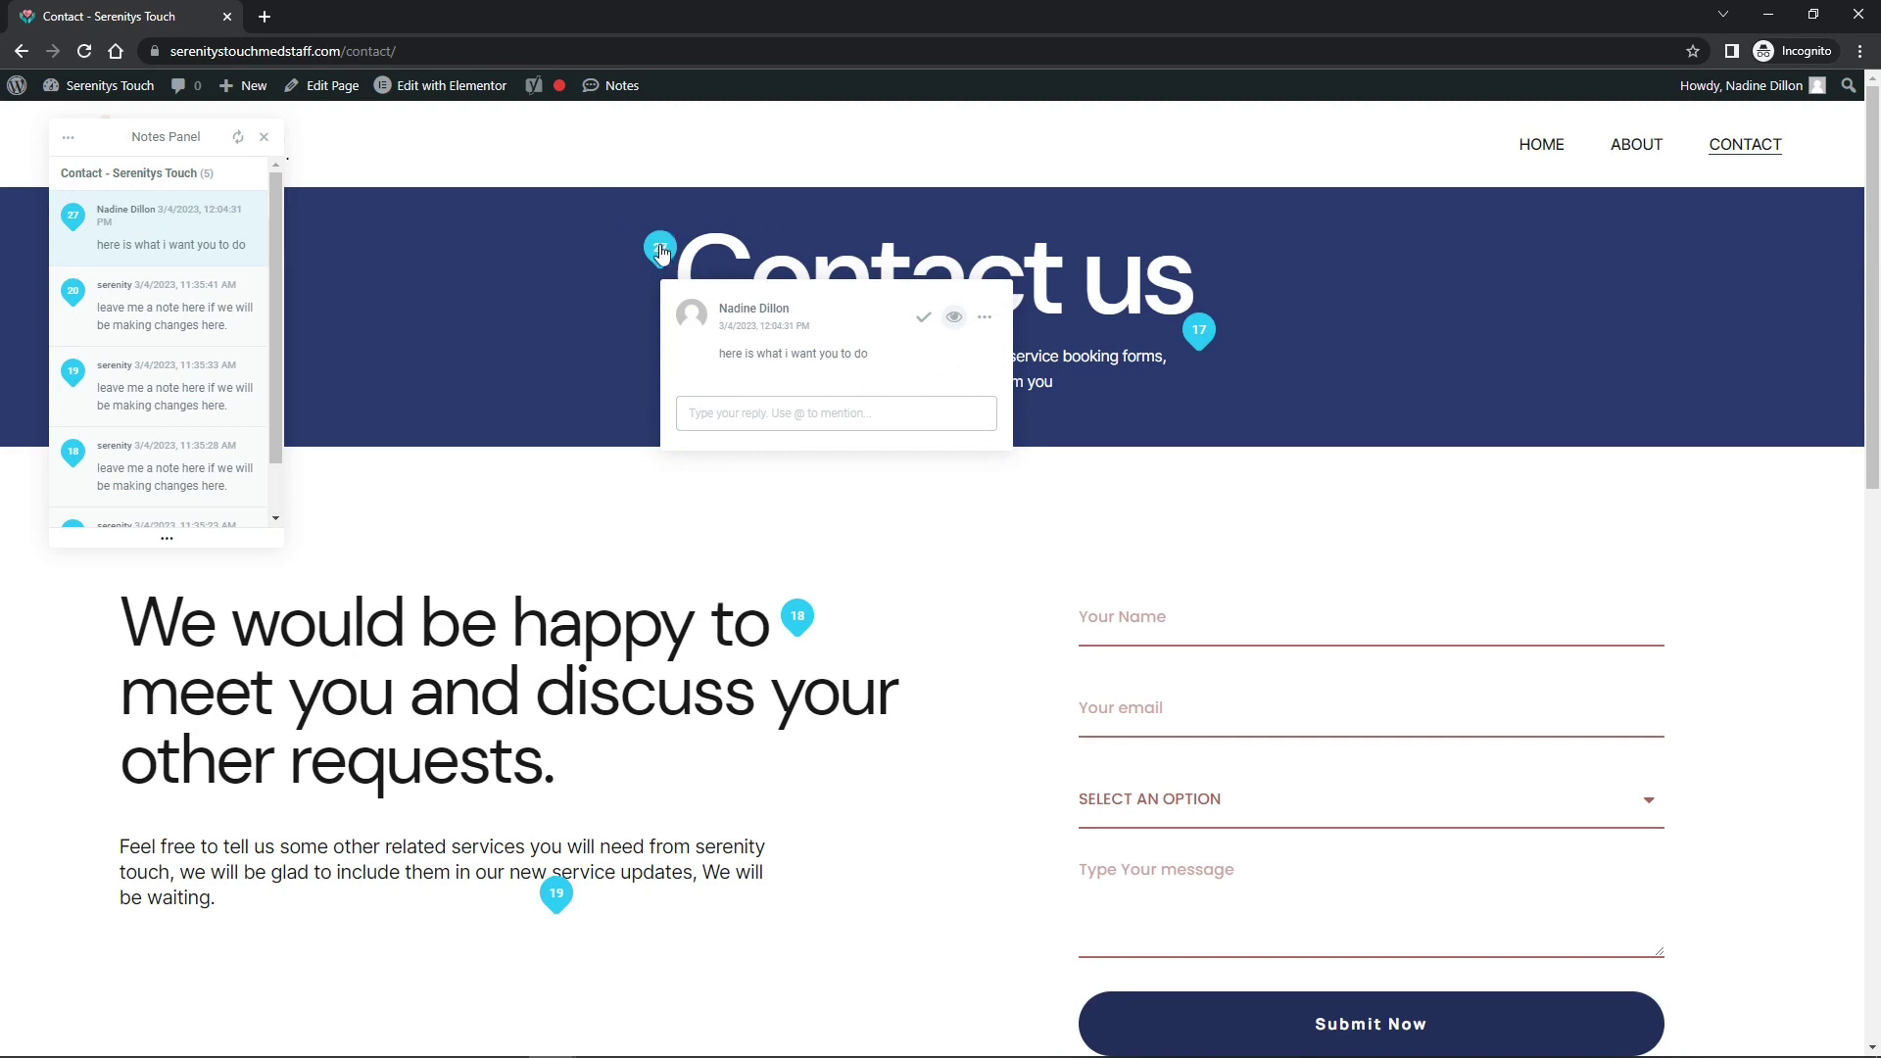
# Step: Delete the new note beside the Contact us heading and close notes mode
pyautogui.click(984, 317)
pyautogui.click(931, 450)
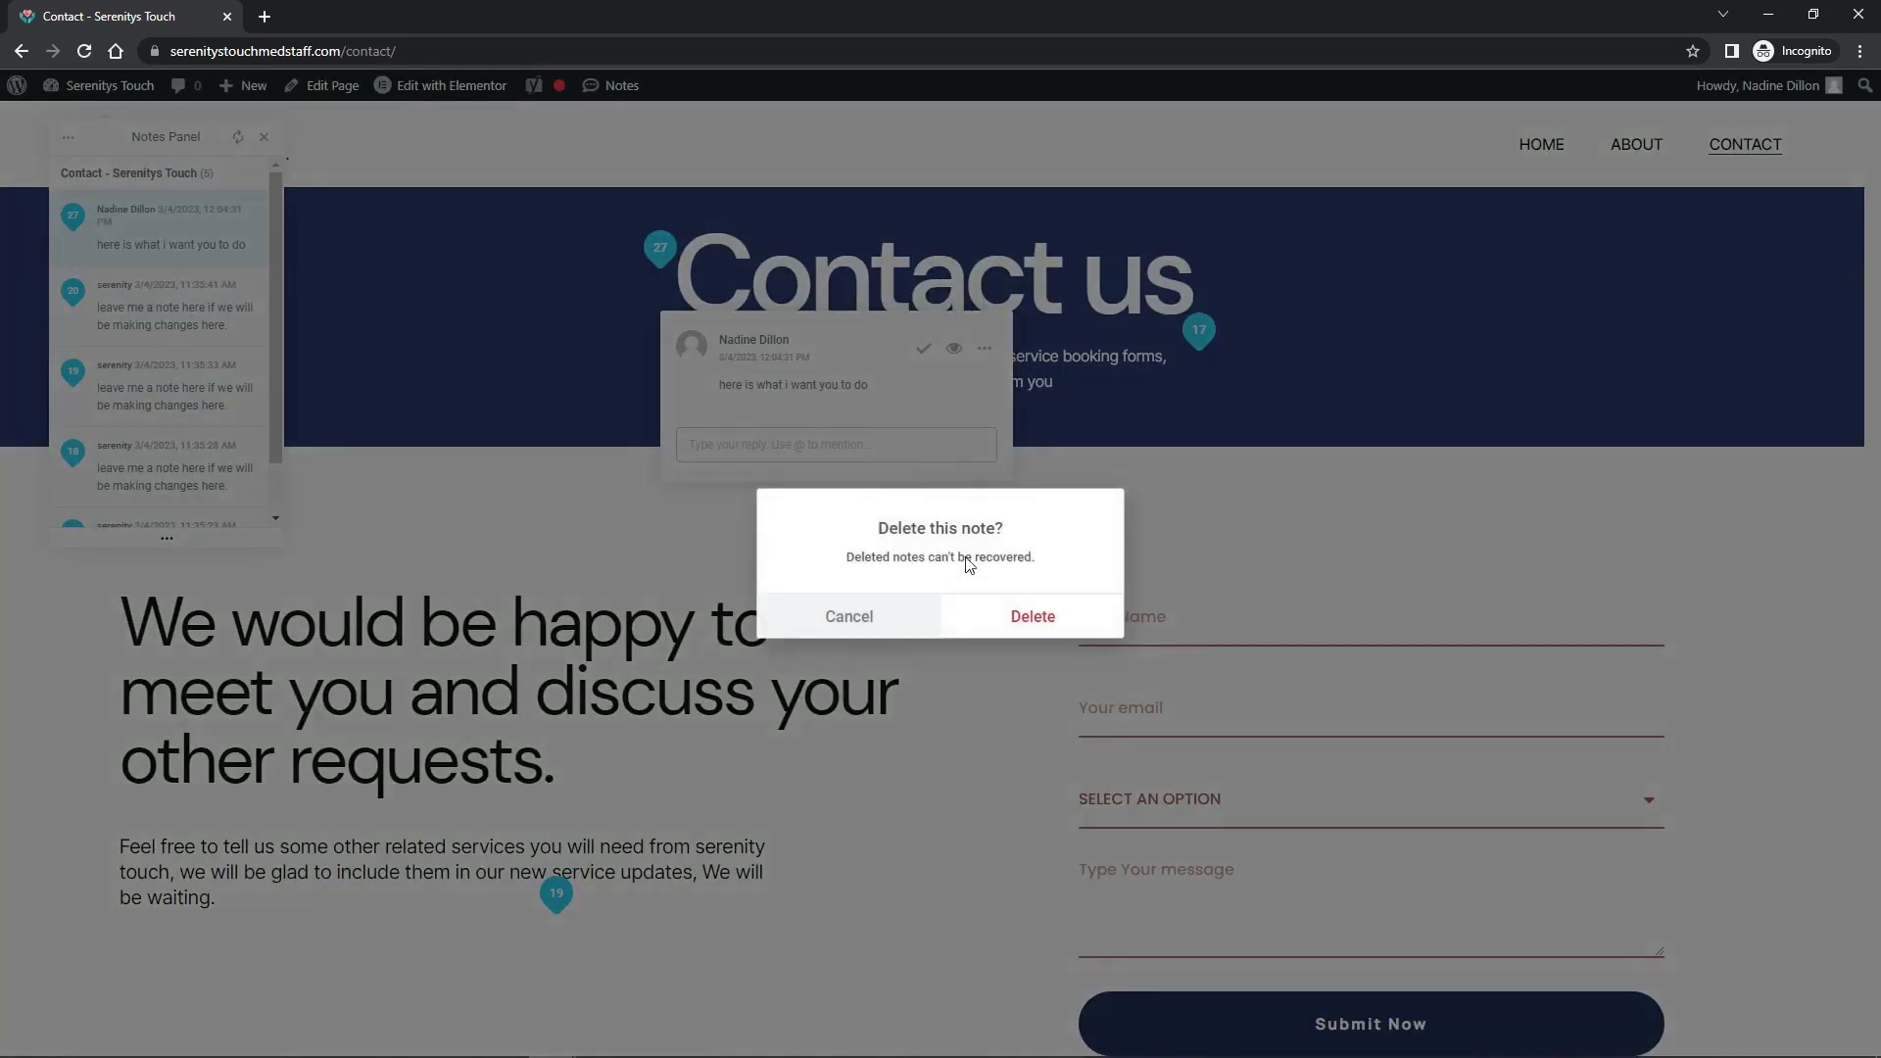
pyautogui.click(1065, 629)
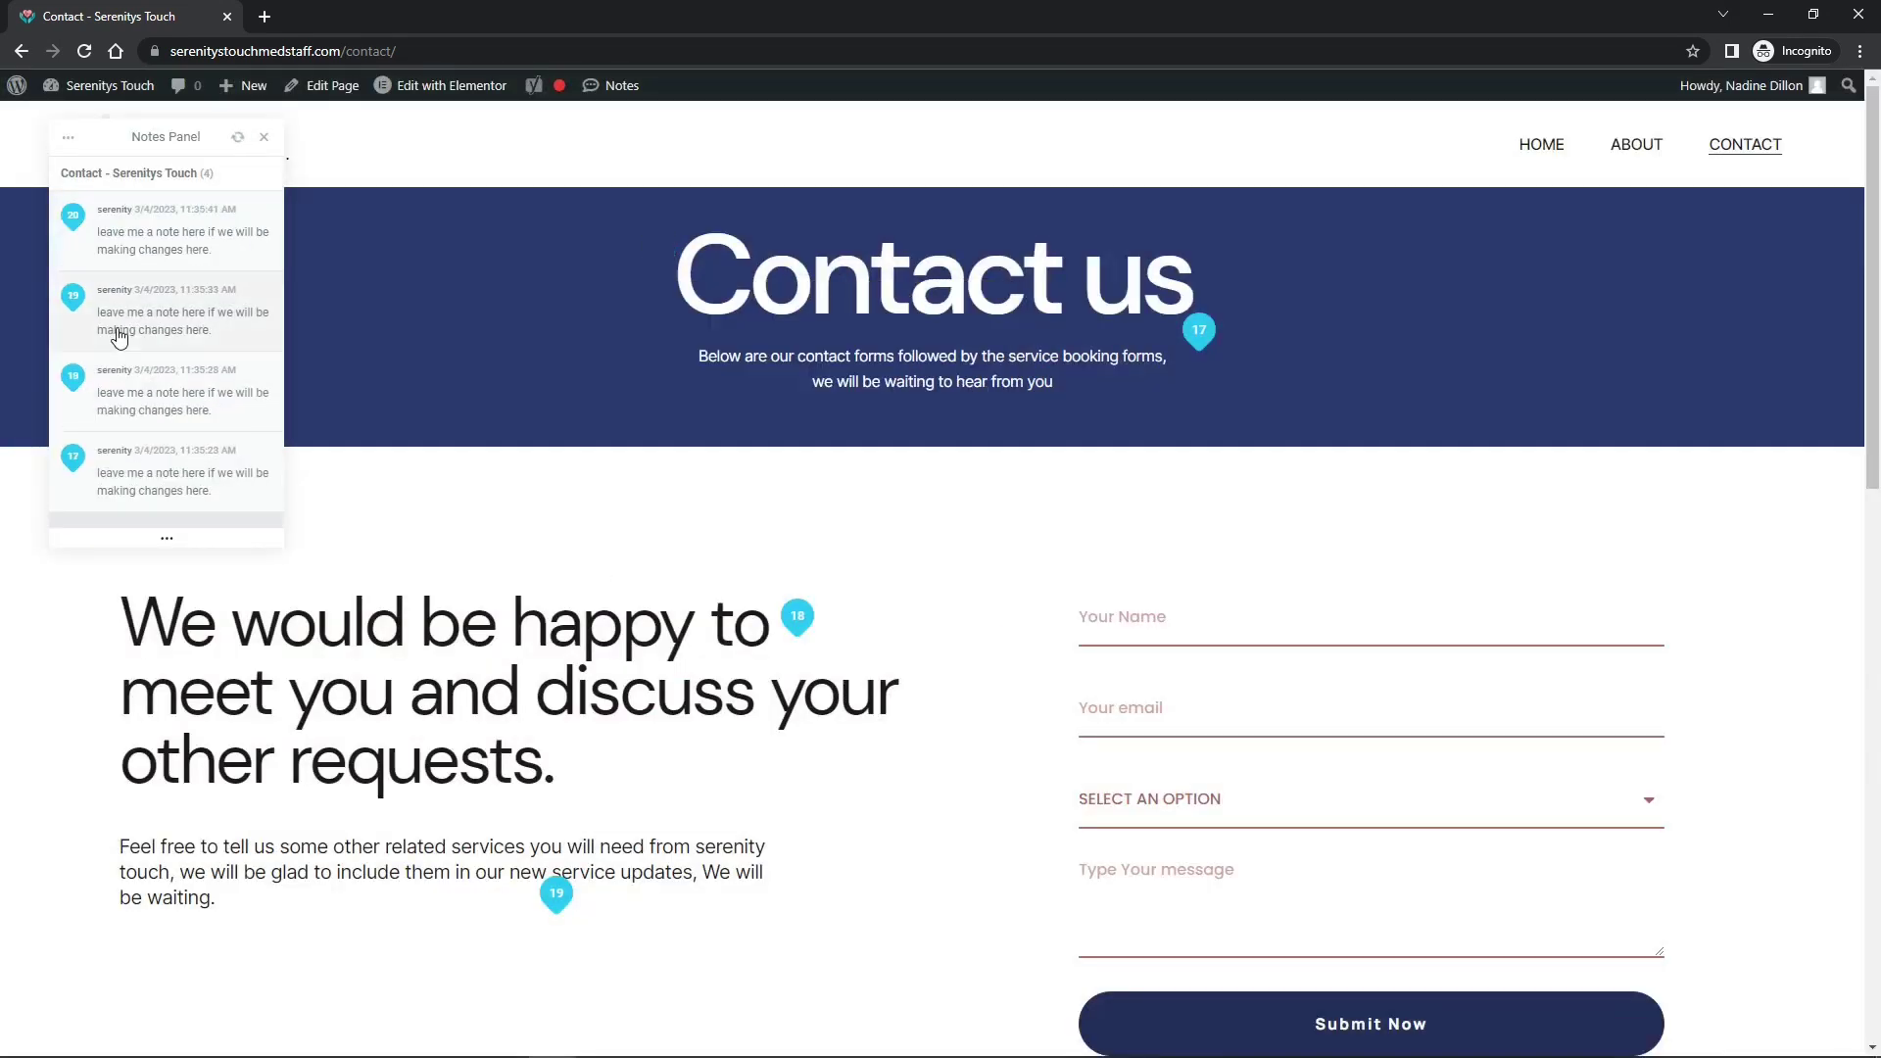
pyautogui.click(263, 136)
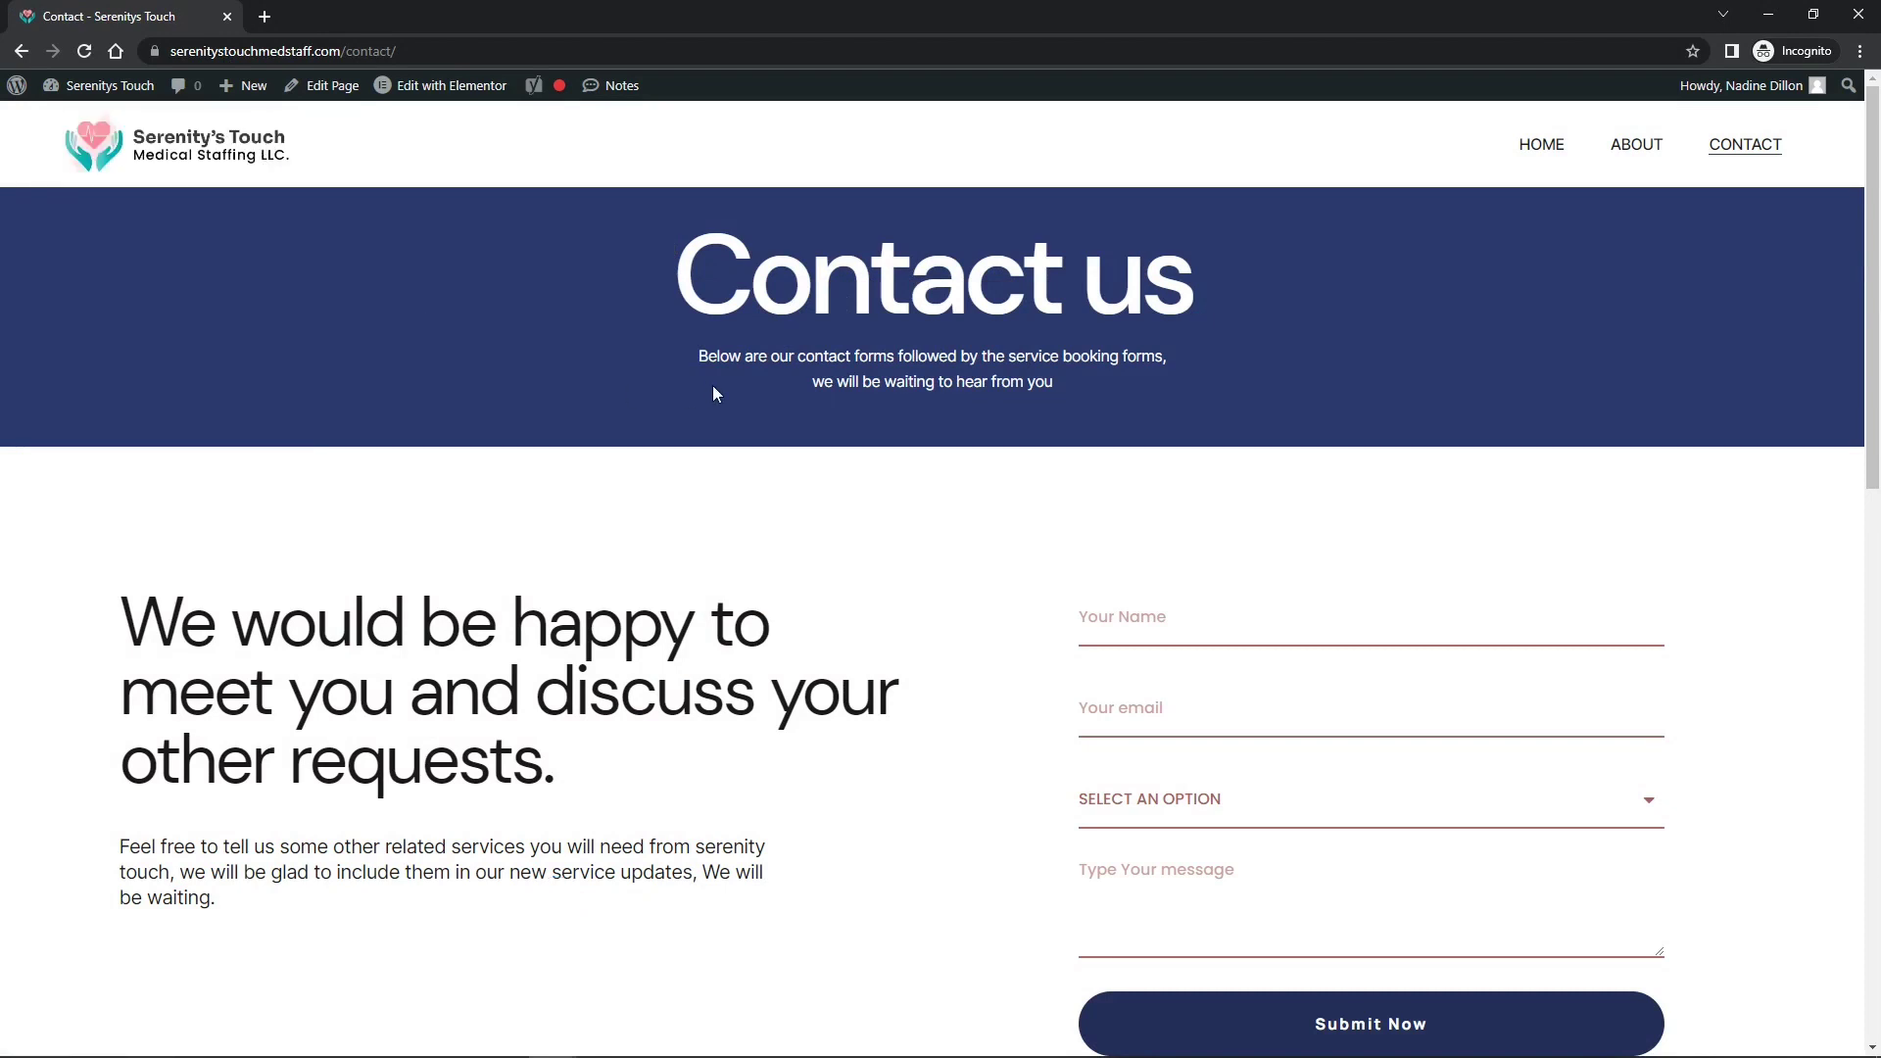